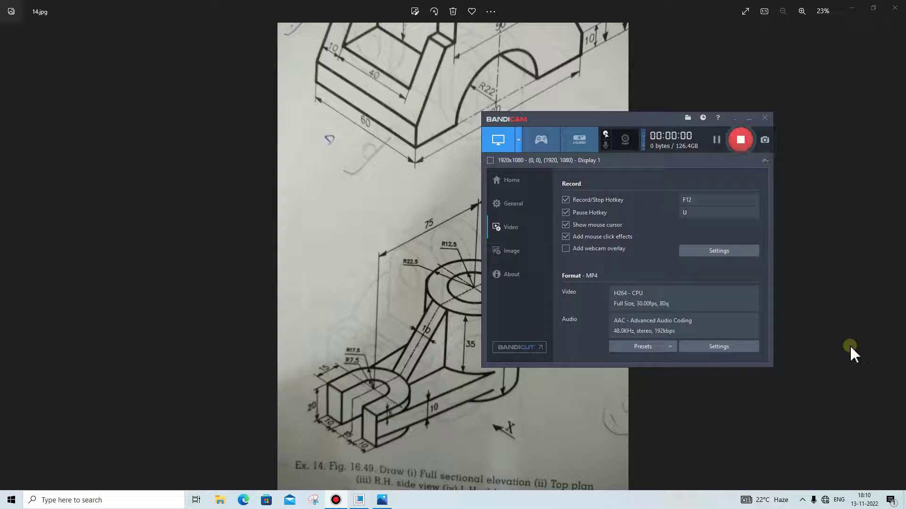
- Switch to Creo Parametric and create a new solid part with the default name and template
click(739, 135)
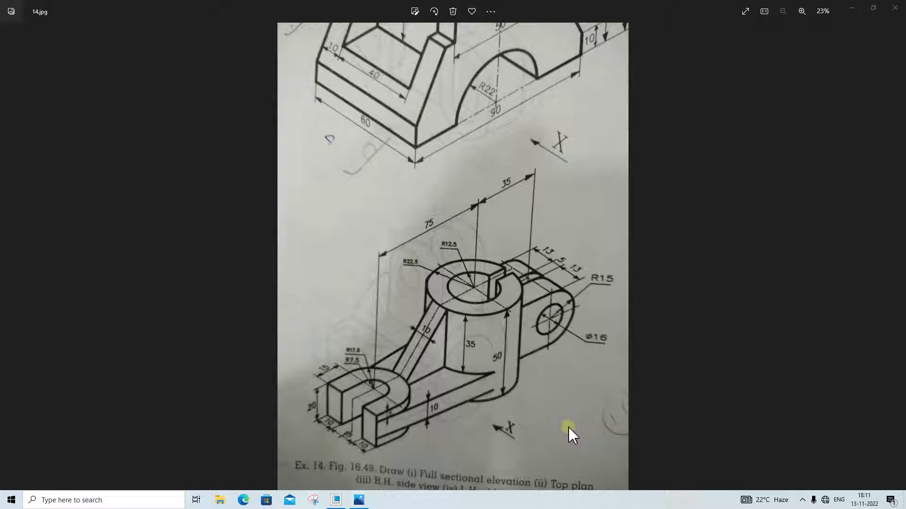
click(336, 499)
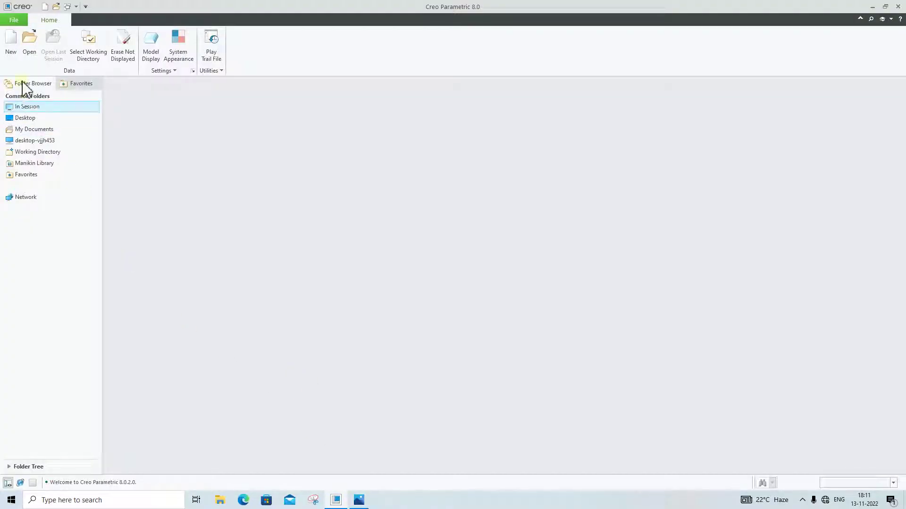
click(11, 43)
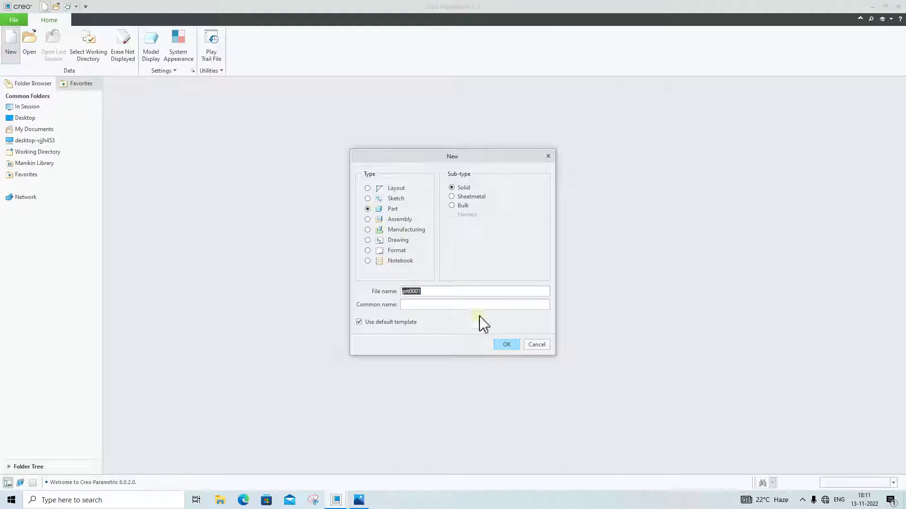
click(505, 340)
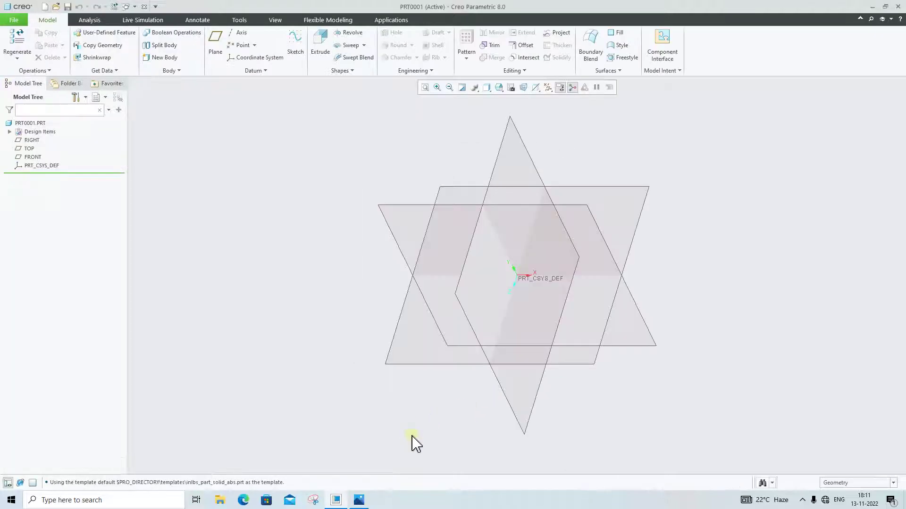
- Start an Extrude on the TOP datum plane and sketch two concentric circles at the origin, about 168 and 234 in diameter
click(358, 499)
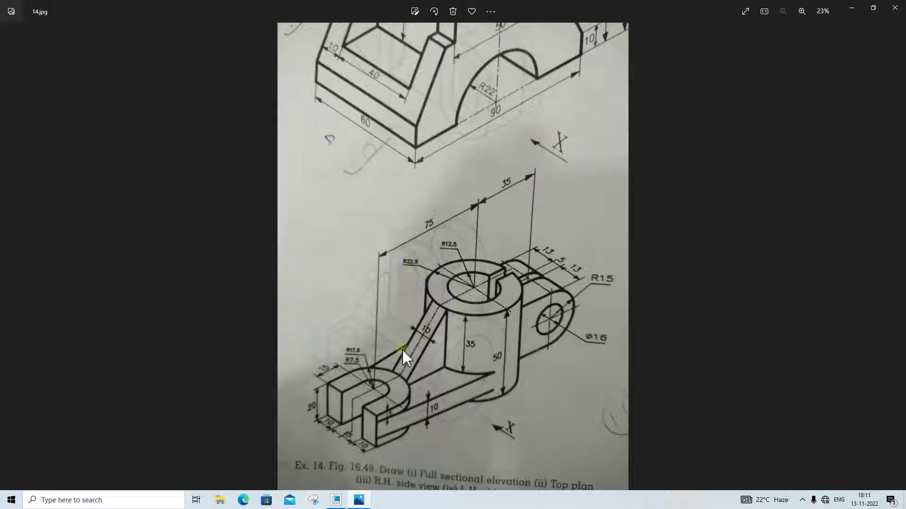
click(358, 500)
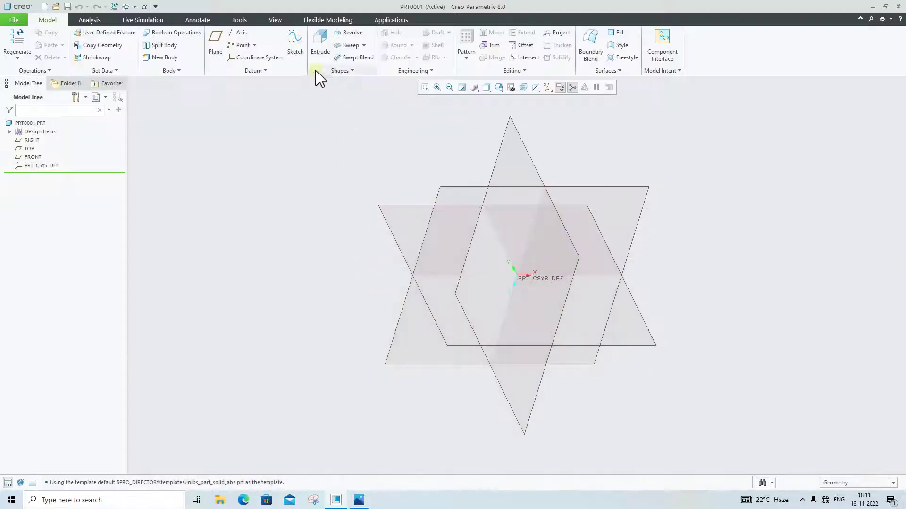
click(319, 44)
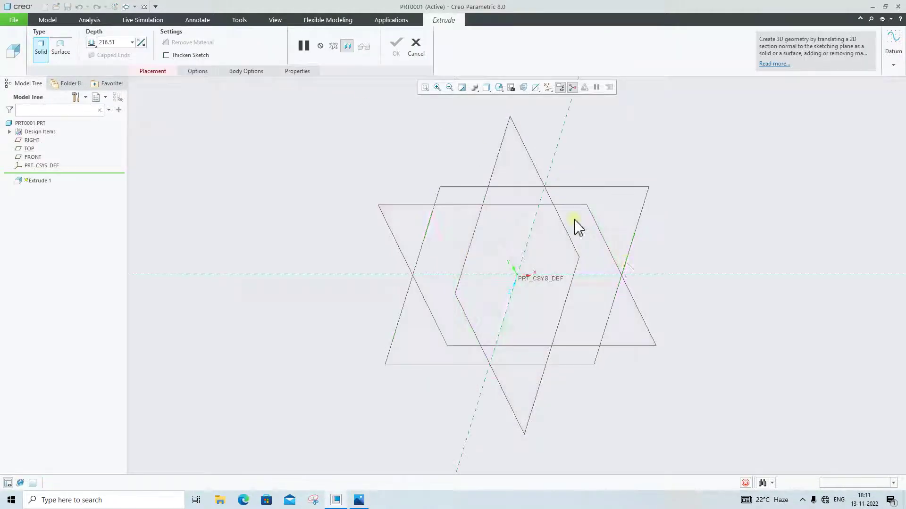
click(578, 228)
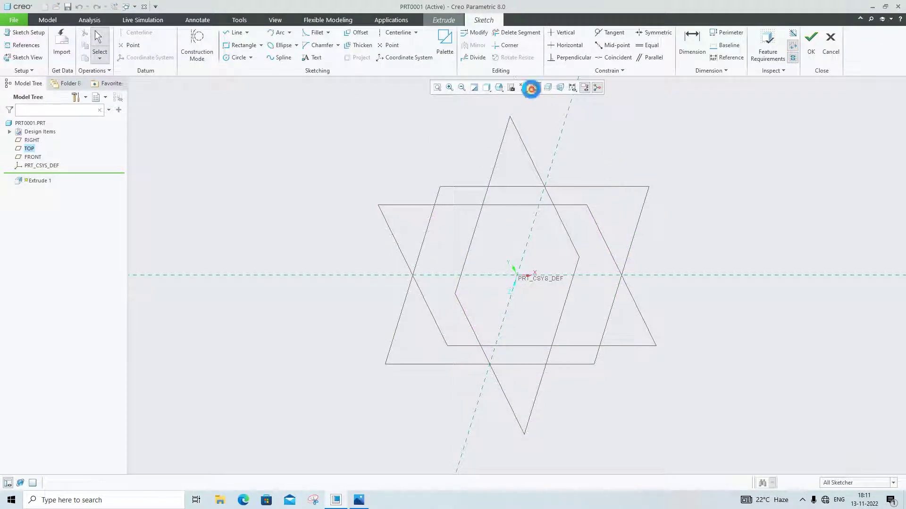
click(531, 88)
click(239, 57)
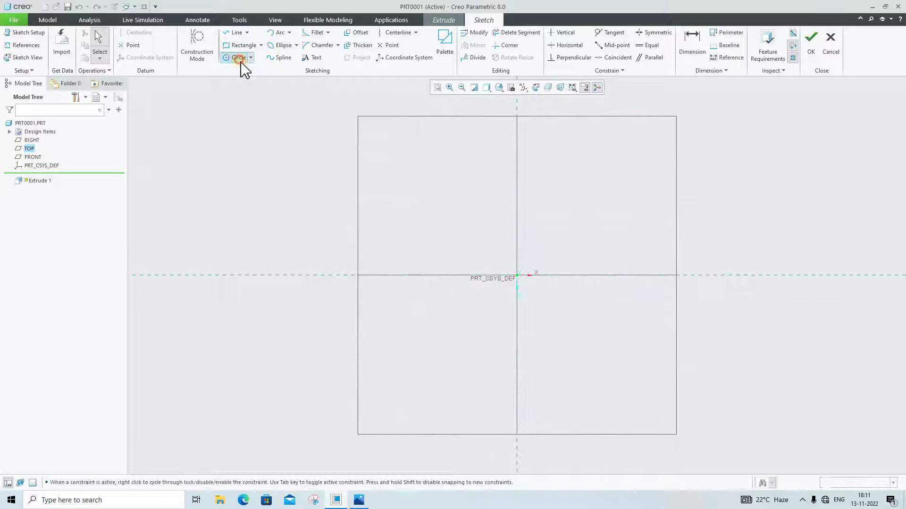
click(516, 276)
click(556, 242)
click(517, 276)
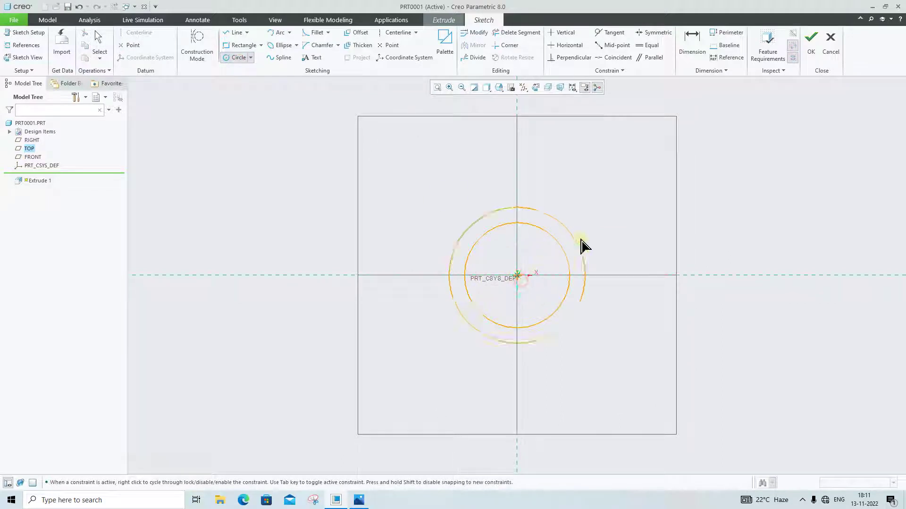
click(585, 245)
middle_click(562, 298)
- Set the inner circle's diameter to 25 and the outer circle's diameter to 45
double_click(451, 226)
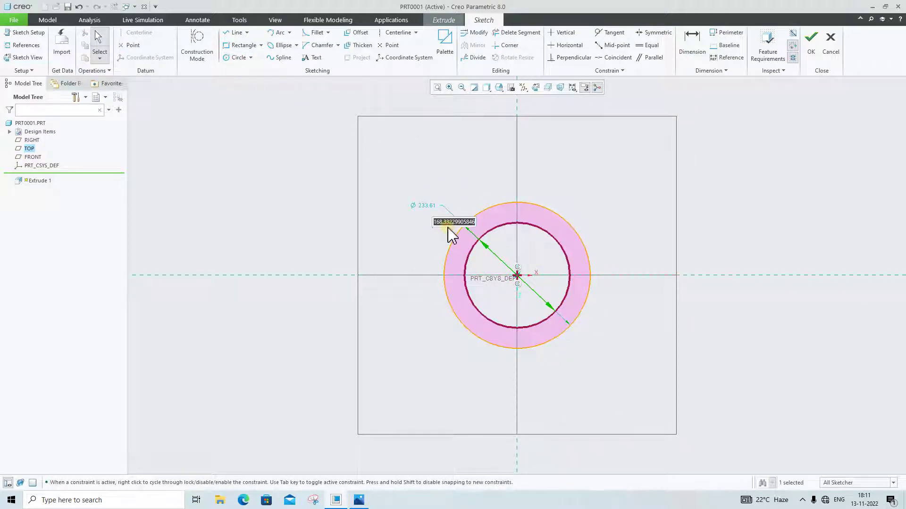
text(25)
key(Return)
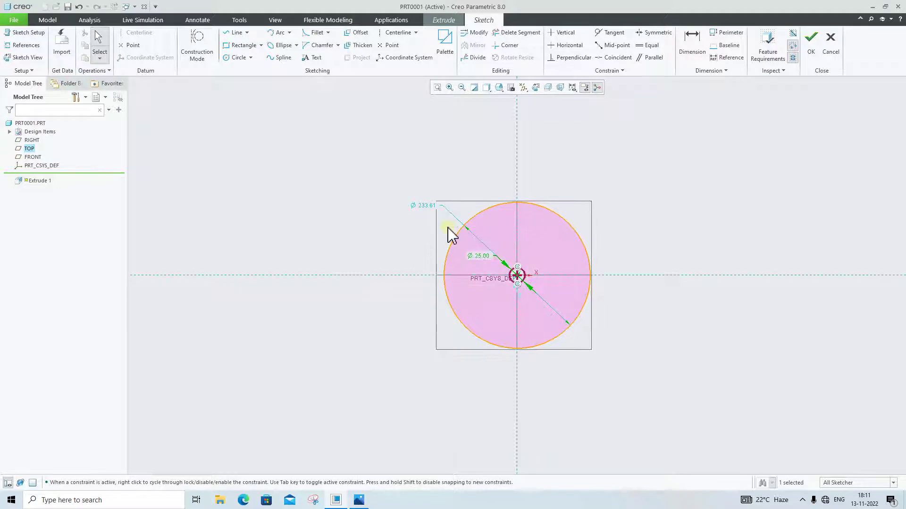
double_click(421, 206)
text(45)
key(Return)
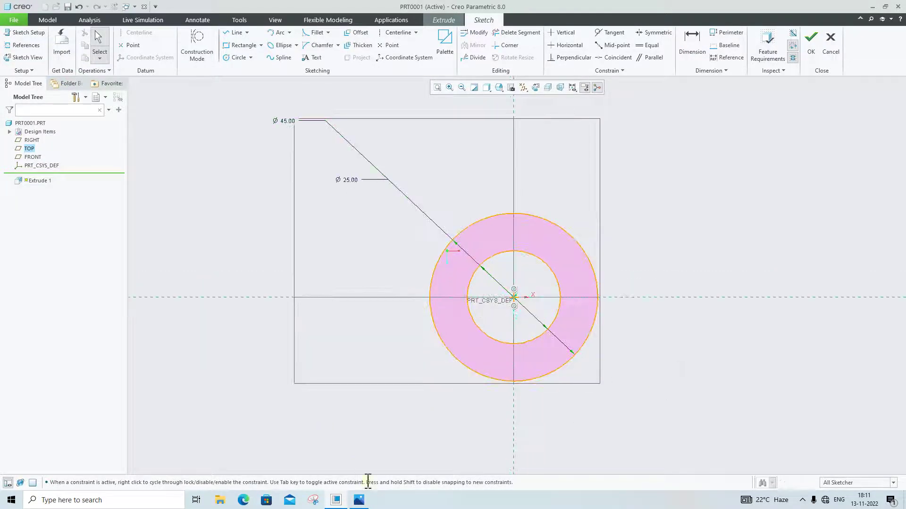
- Finish the ring sketch and extrude it symmetrically as a solid with a depth of 50
click(359, 500)
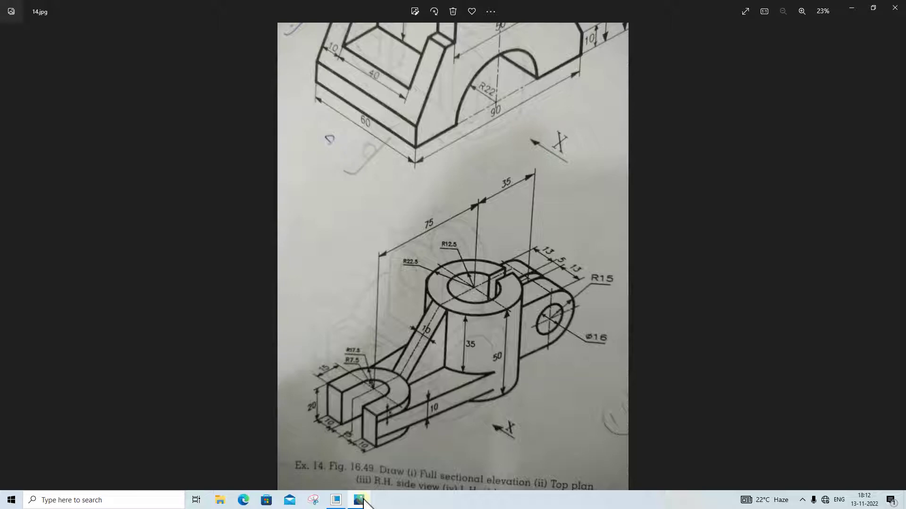
click(359, 500)
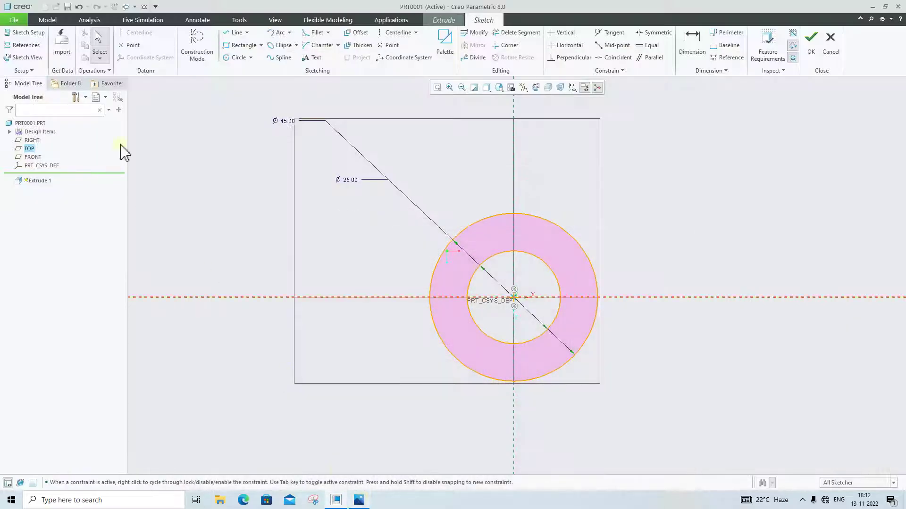
click(811, 42)
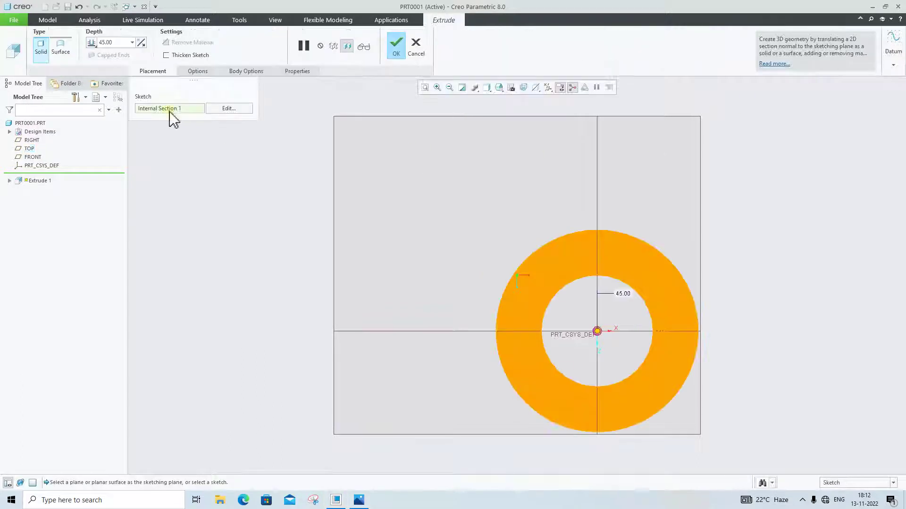
click(92, 43)
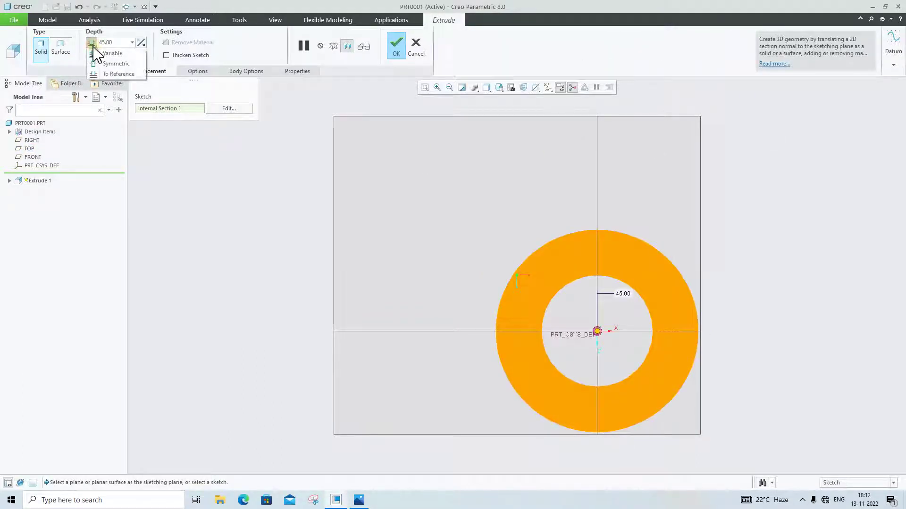
click(106, 66)
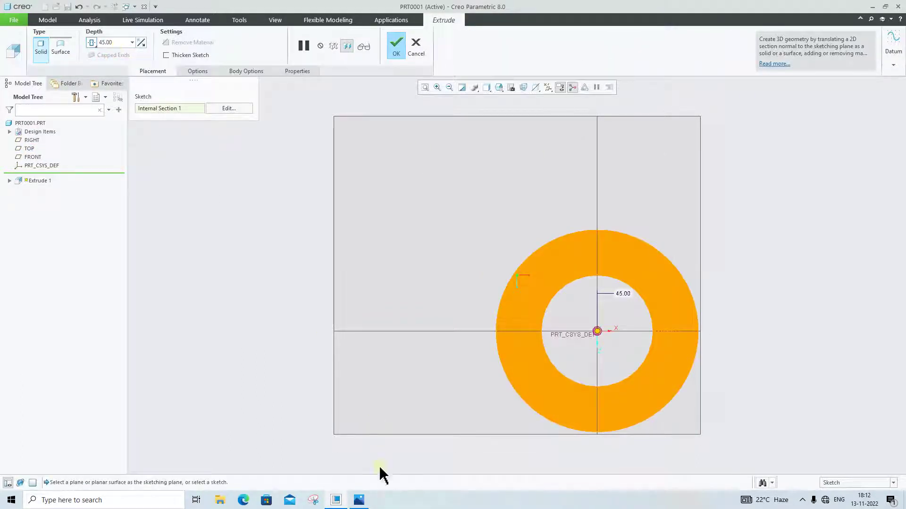
click(362, 500)
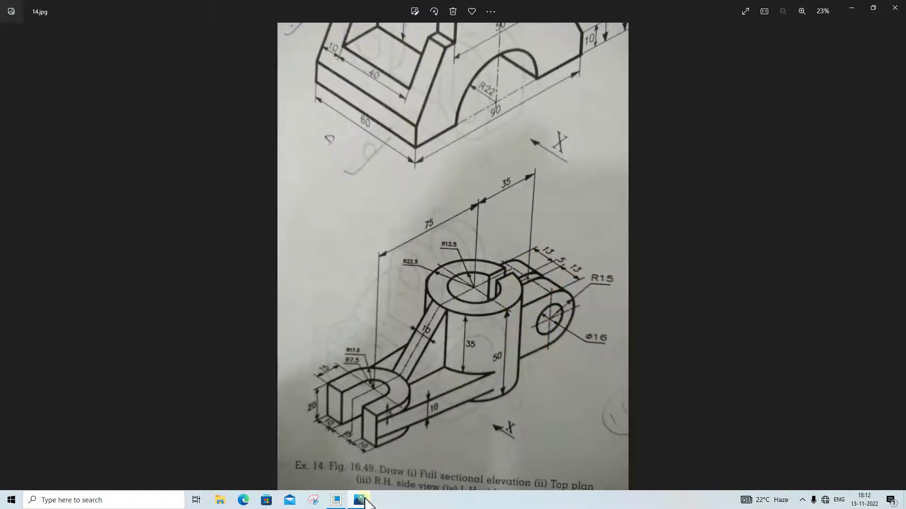
click(363, 500)
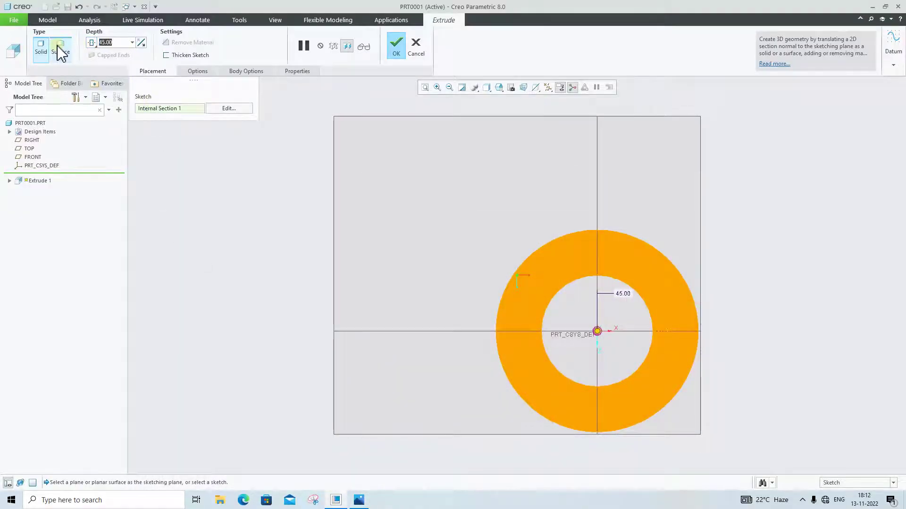
text(50)
key(Return)
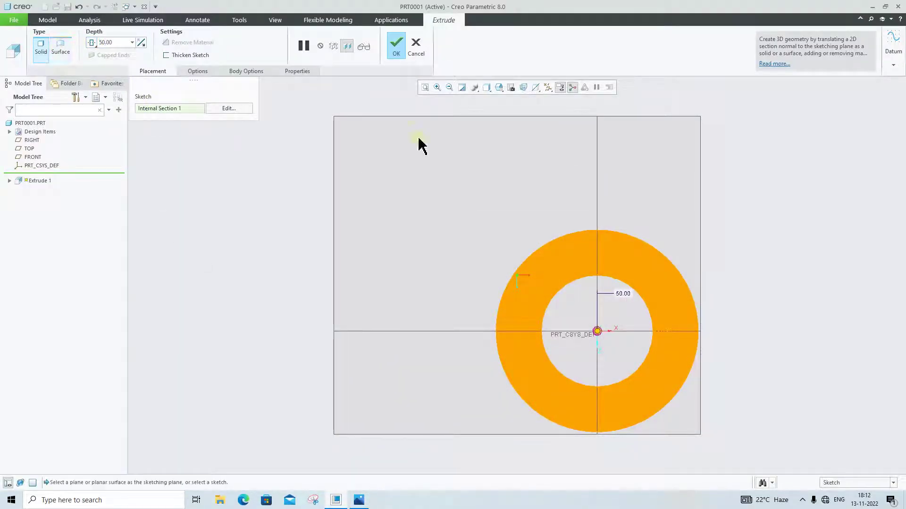
click(396, 47)
- Create a datum plane offset 50 from the RIGHT plane, beside the hollow cylinder
scroll(806, 226, down, 3)
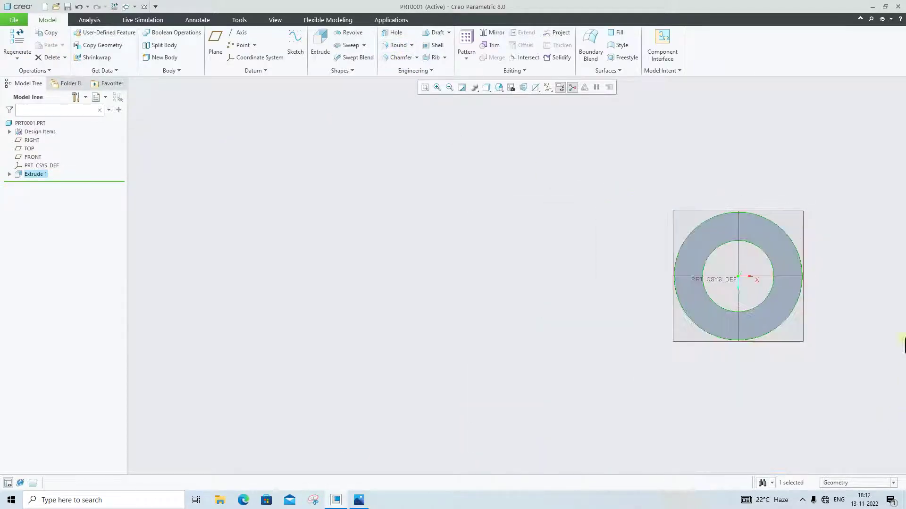
scroll(845, 221, up, 2)
click(360, 500)
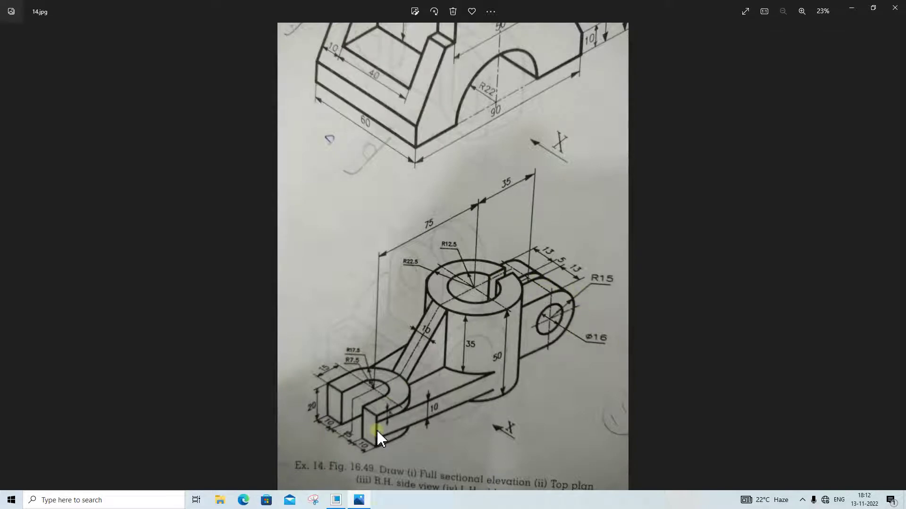
click(360, 501)
middle_drag(644, 238, 639, 189)
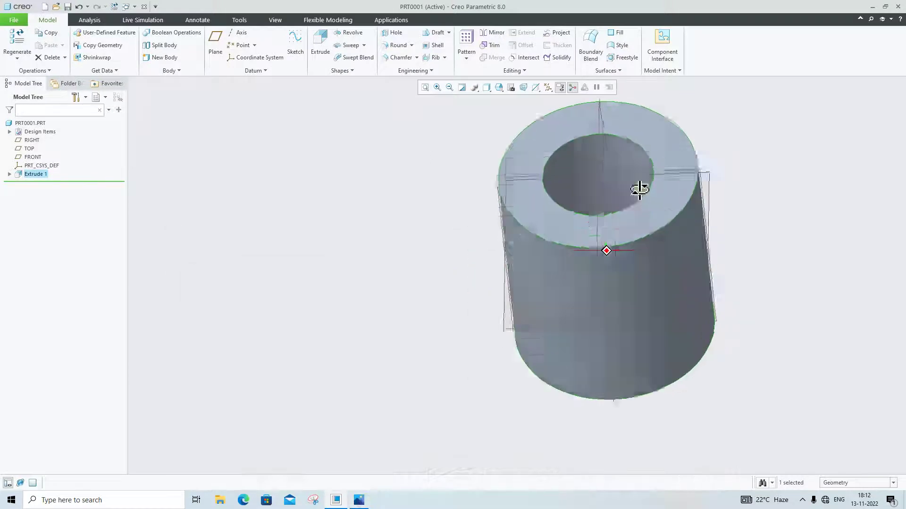
click(614, 168)
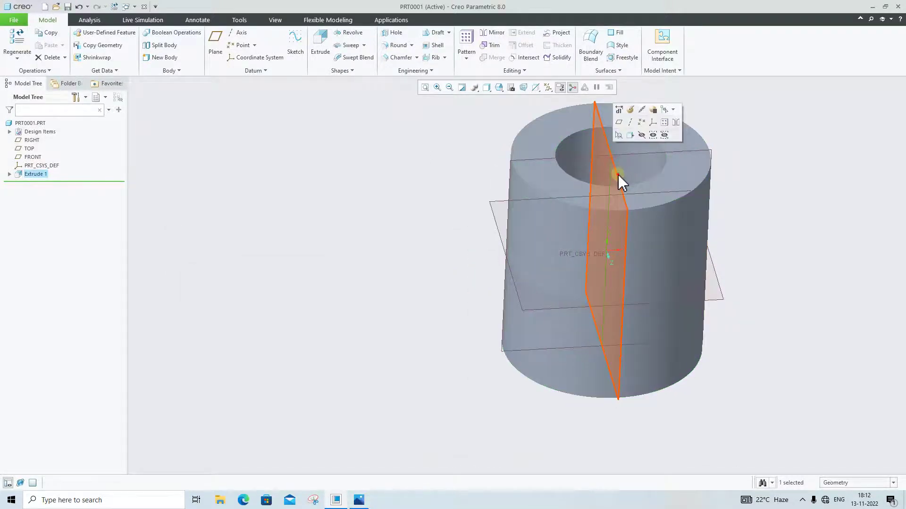
click(618, 175)
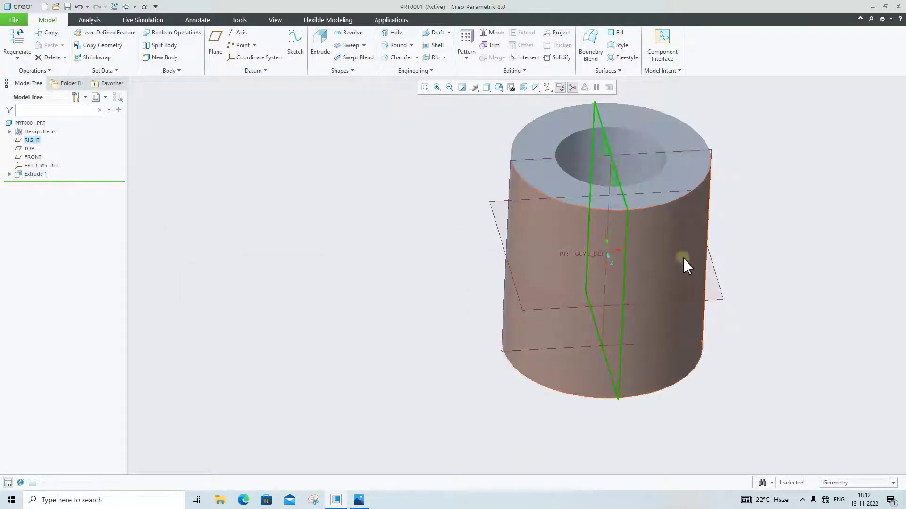
click(217, 50)
double_click(822, 199)
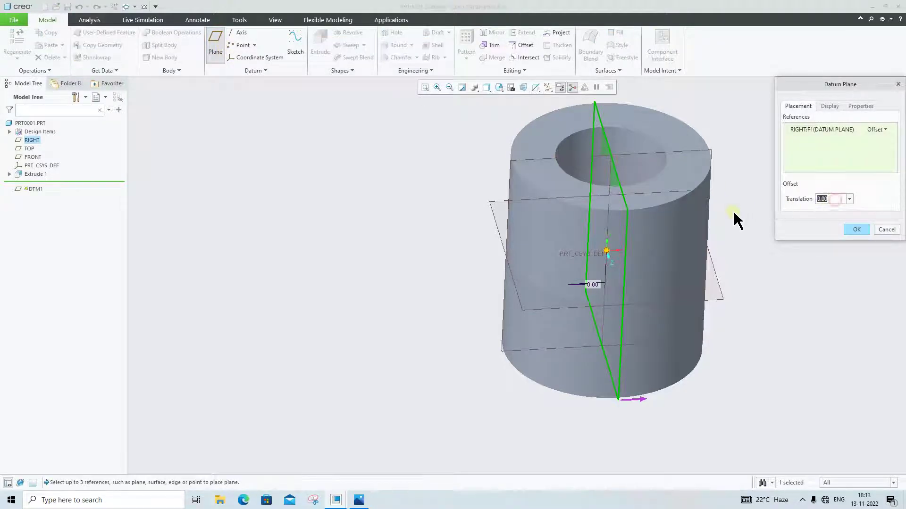
text(50)
key(Return)
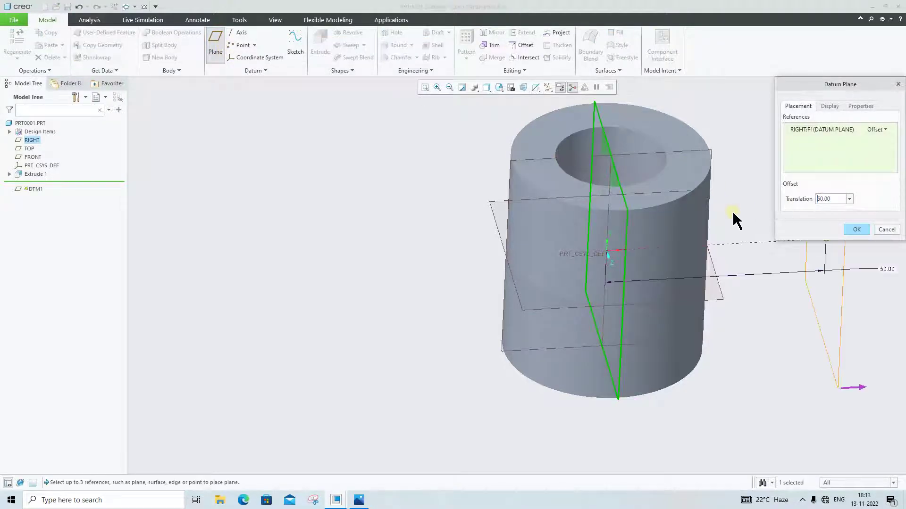
click(857, 229)
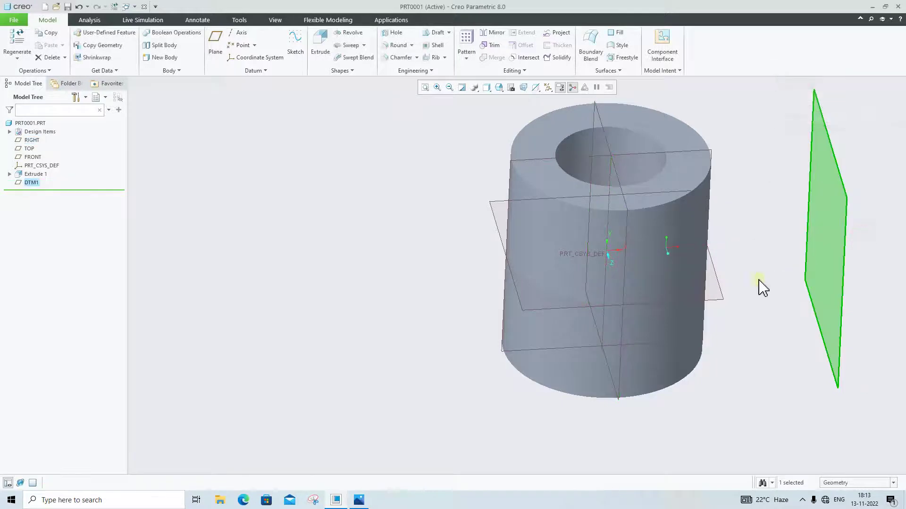
- Start a sketch on the new offset datum plane and draw a vertical centerline through the origin
scroll(855, 237, down, 3)
scroll(855, 236, up, 3)
middle_drag(855, 237, 628, 344)
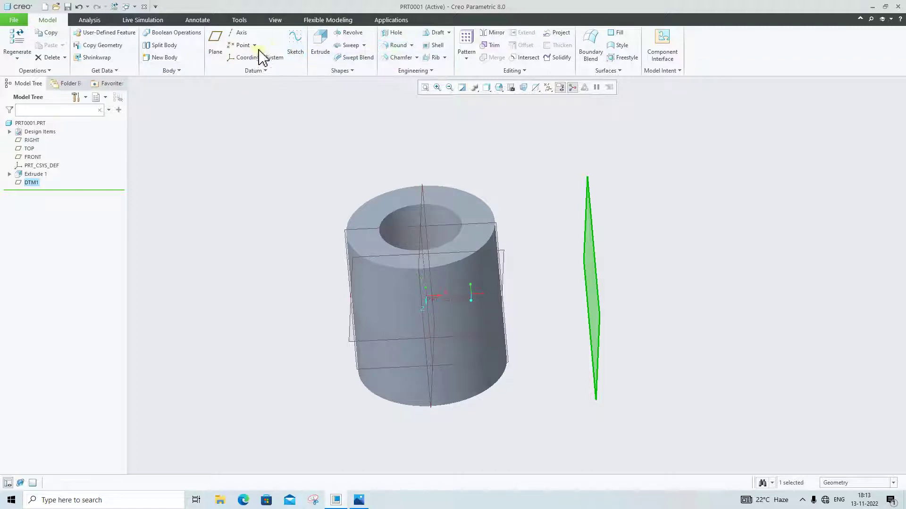
click(292, 53)
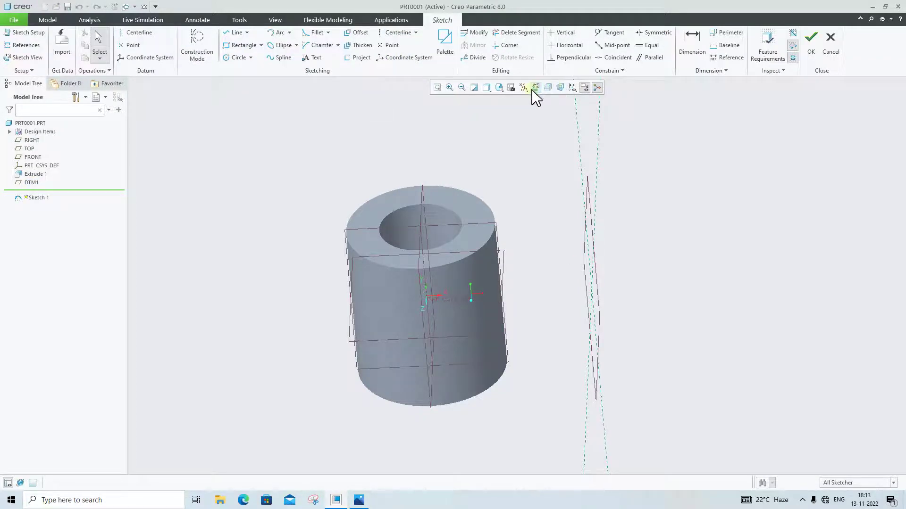
click(535, 88)
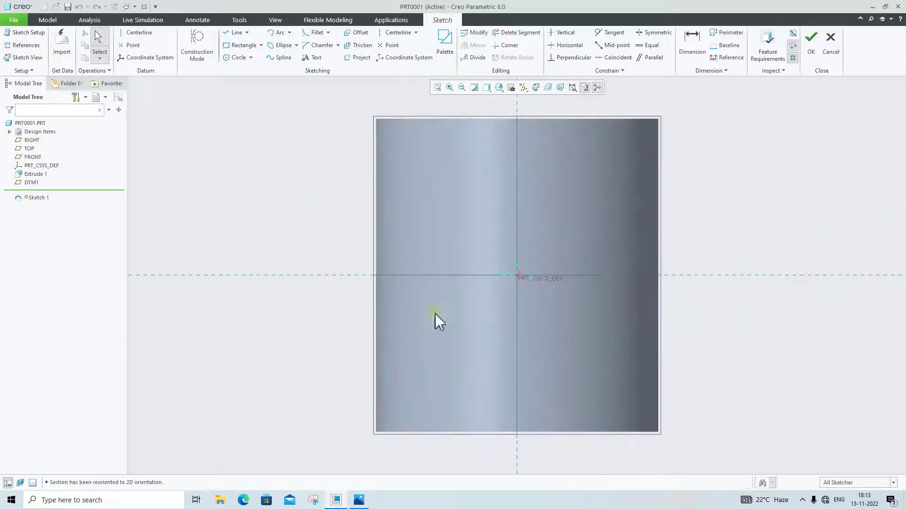
click(368, 500)
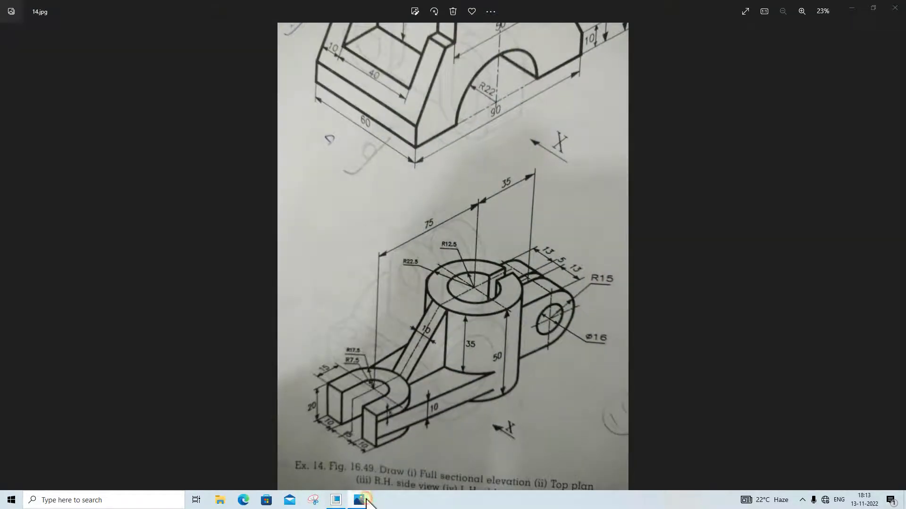
click(367, 500)
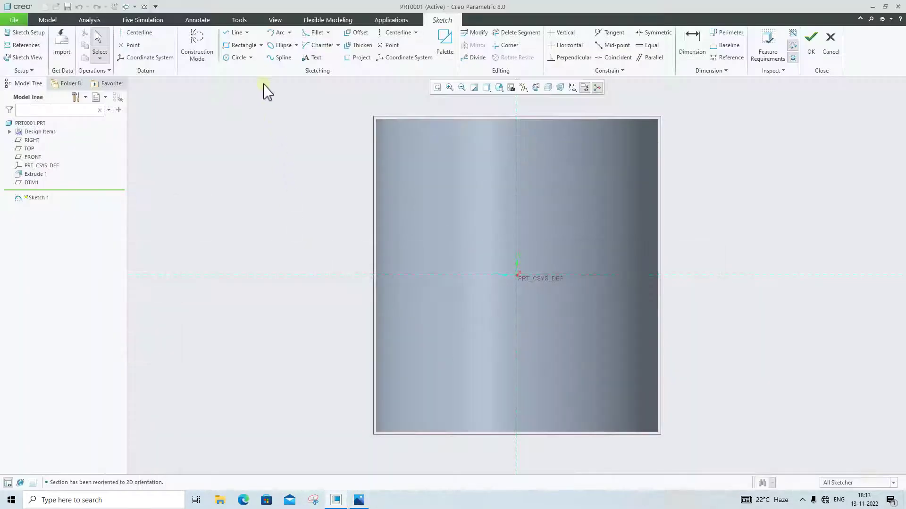
click(400, 33)
click(516, 108)
click(521, 134)
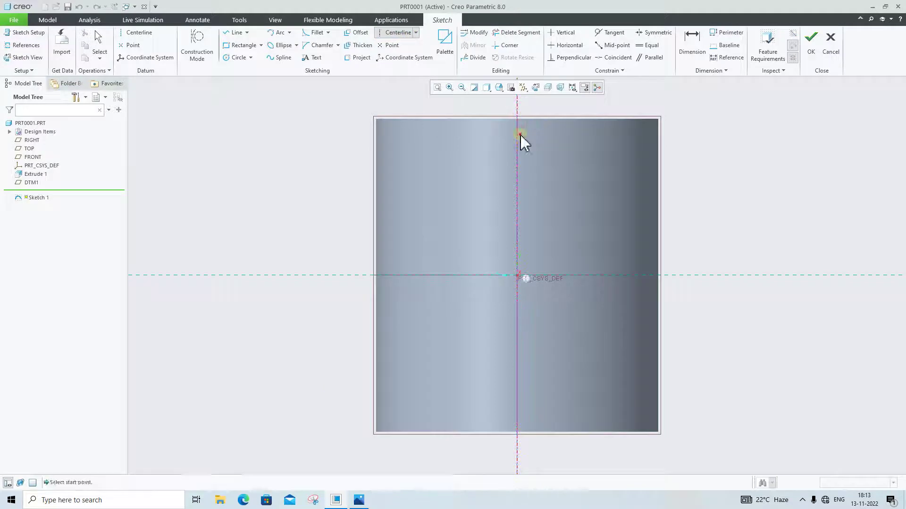
- Draw a horizontal centerline through the sketch origin
click(320, 276)
click(425, 277)
middle_click(427, 284)
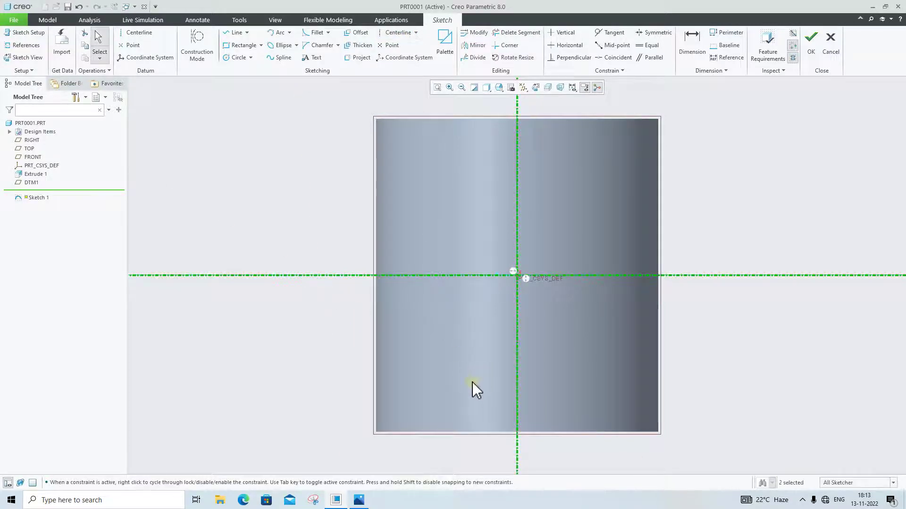
- Check the lug in the 14.jpg drawing and sketch two upright rectangles, about 5 by 24 and 6 by 24, on opposite sides of the vertical centerline
click(360, 500)
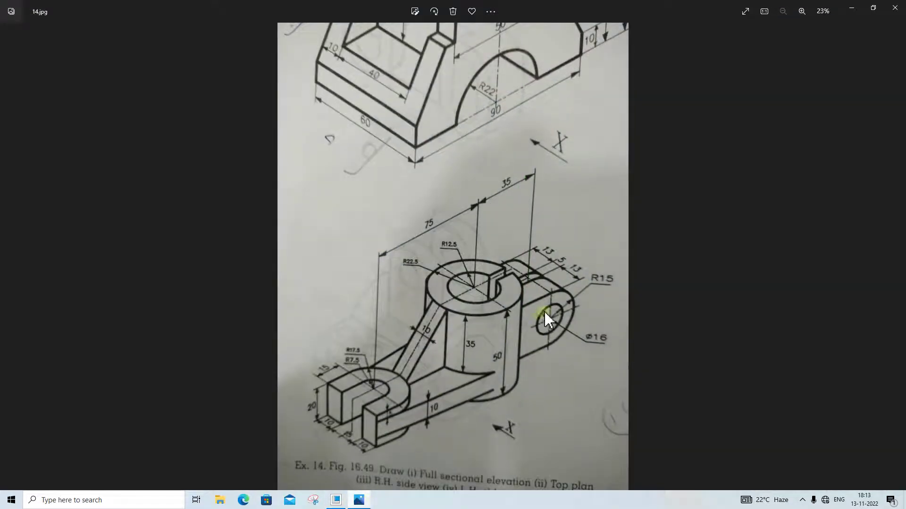
click(367, 503)
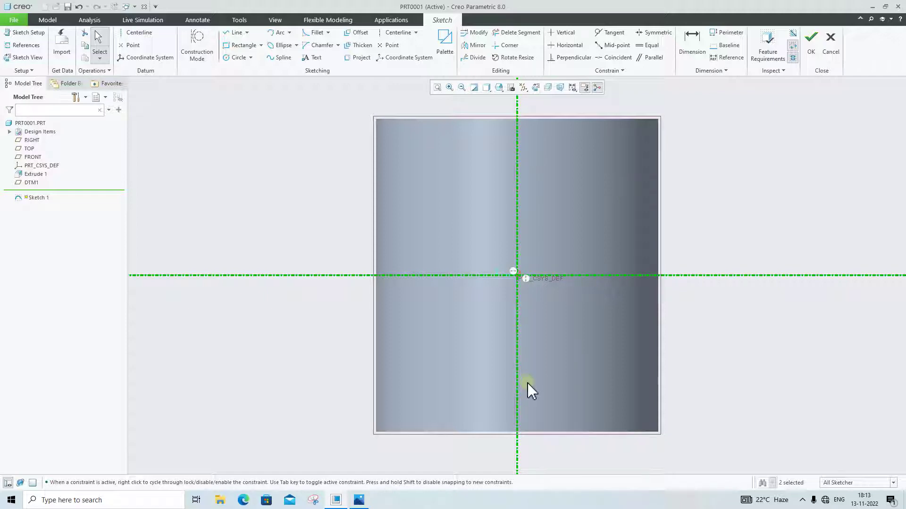
click(368, 504)
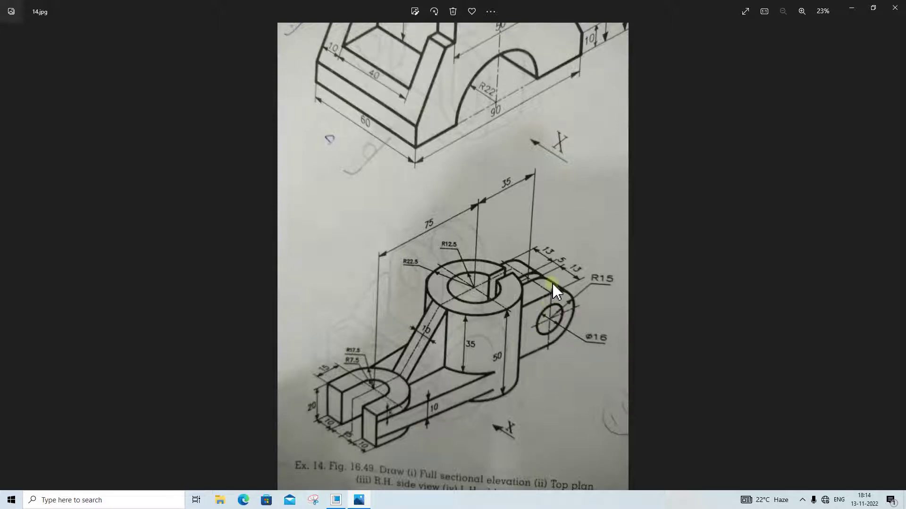
click(359, 500)
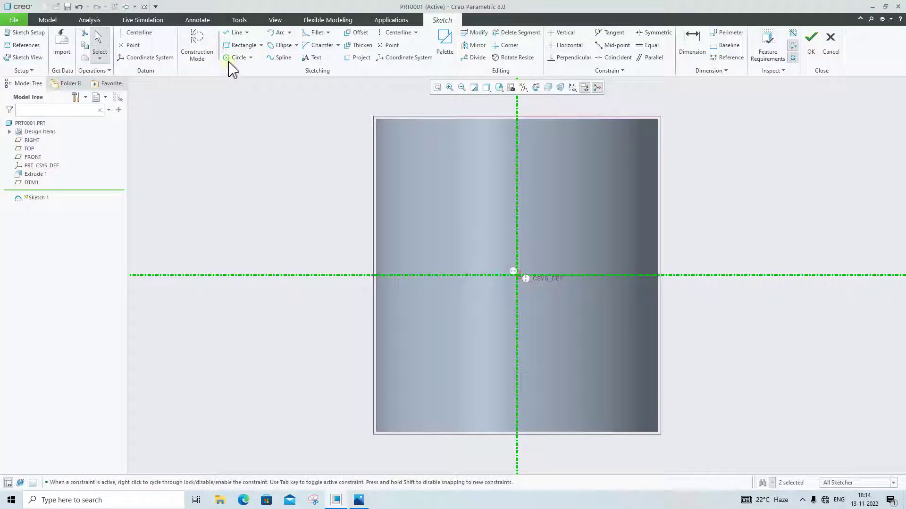
click(235, 46)
click(441, 210)
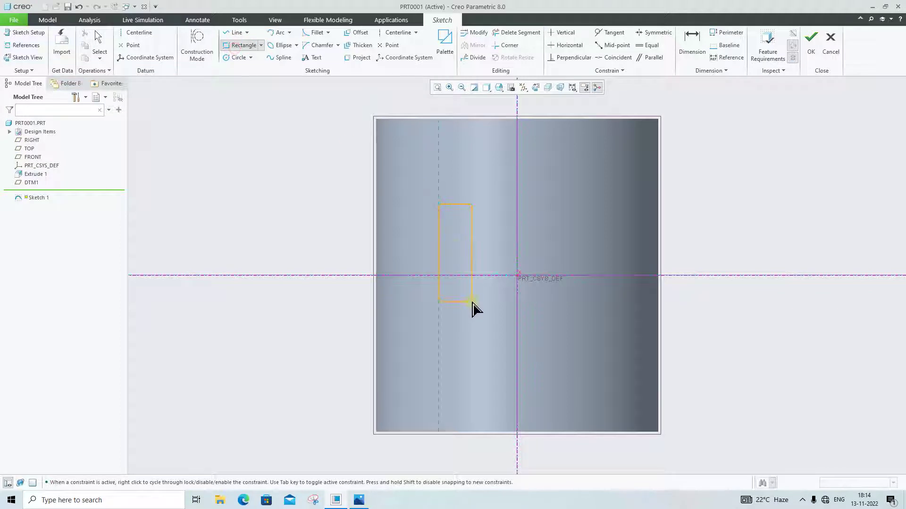
click(464, 199)
click(495, 352)
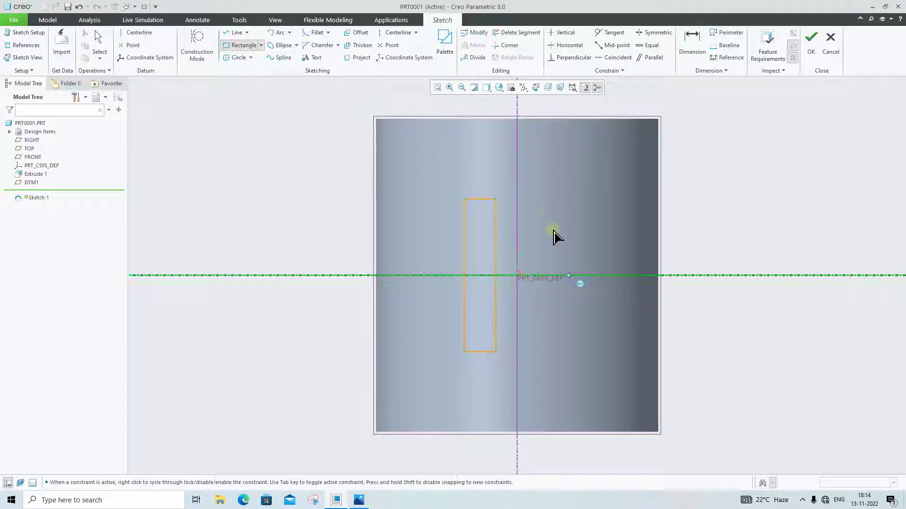
click(539, 199)
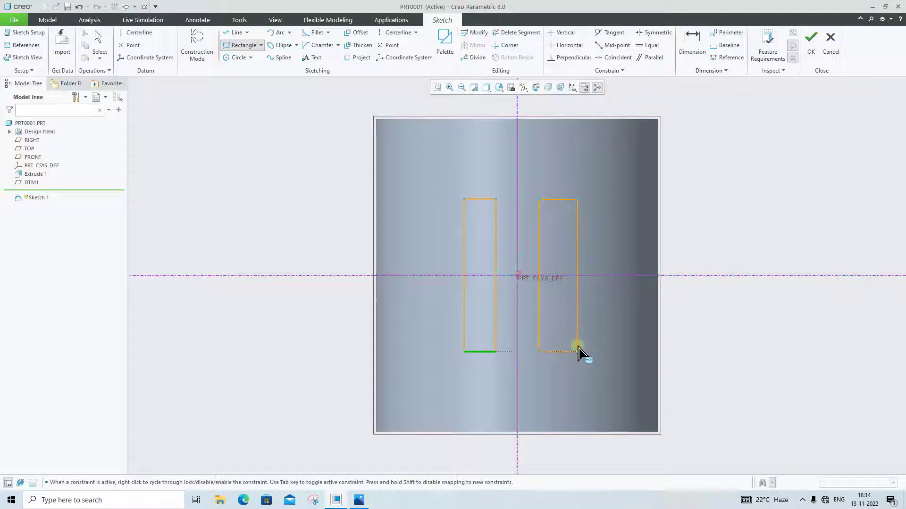
click(577, 352)
middle_click(578, 351)
- Set the width of both rectangles to 13
double_click(481, 190)
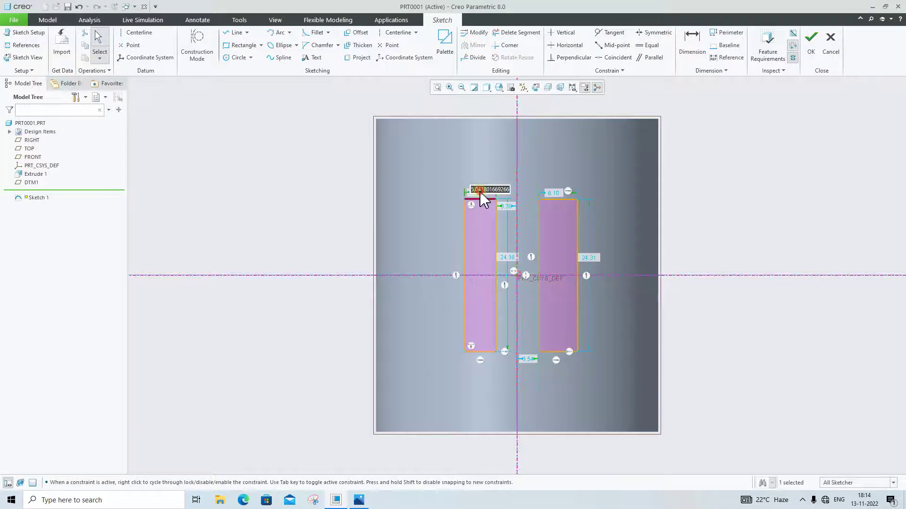
text(13)
key(Return)
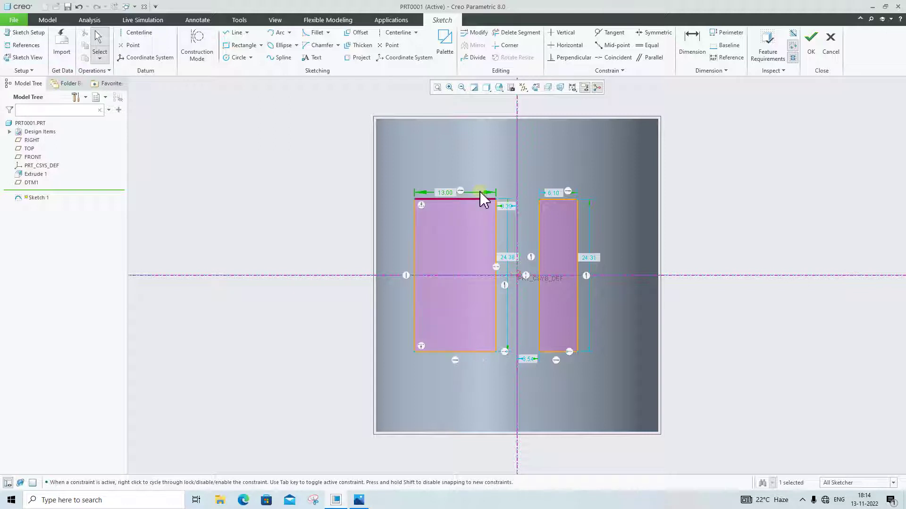
double_click(554, 193)
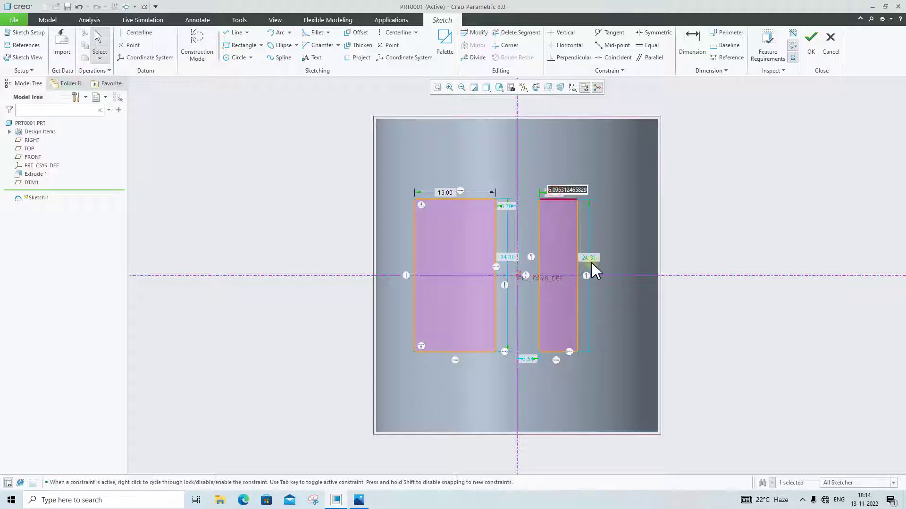
key(BackSpace)
text(13)
key(Return)
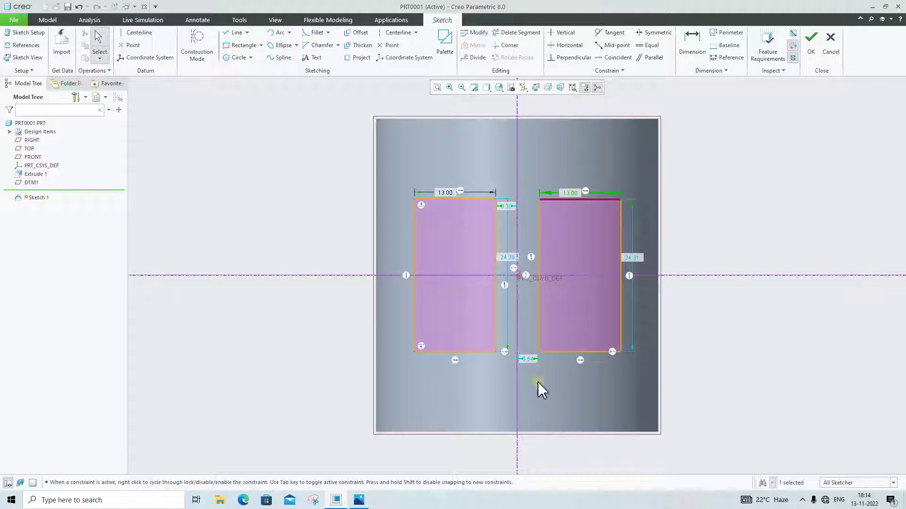
- Check the slot width in the reference drawing and set each rectangle's inner edge 2.5 from the vertical centerline
click(359, 500)
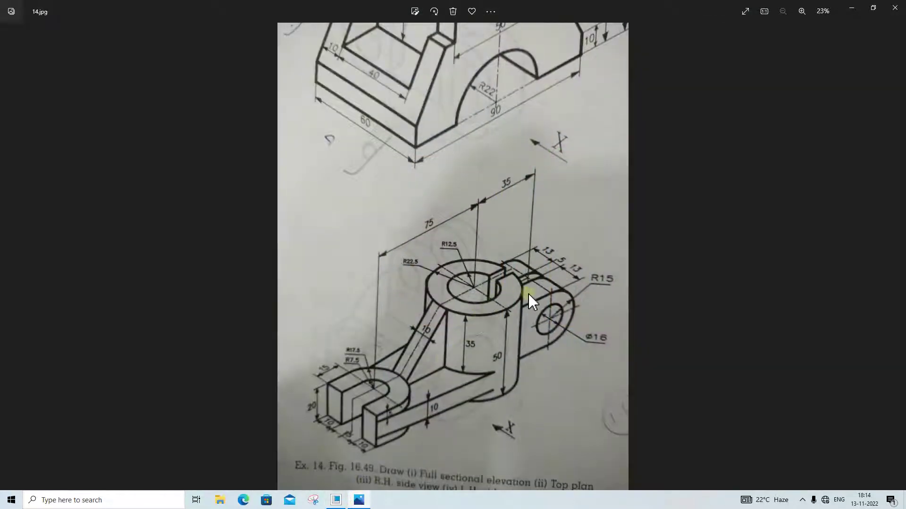
click(359, 500)
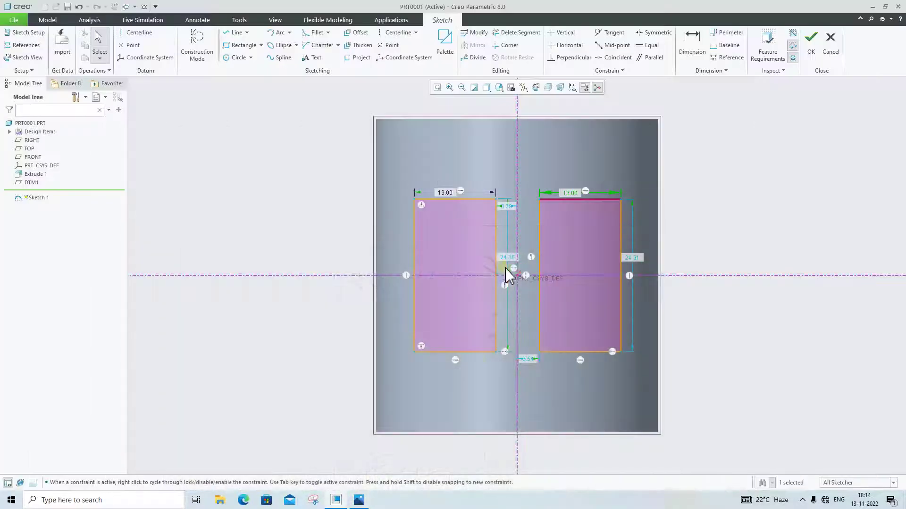
double_click(504, 198)
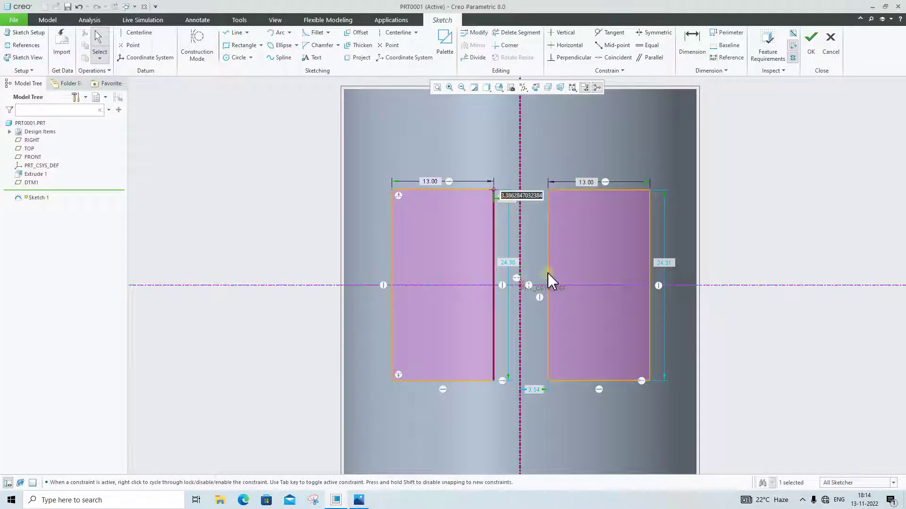
text(2.5)
key(Return)
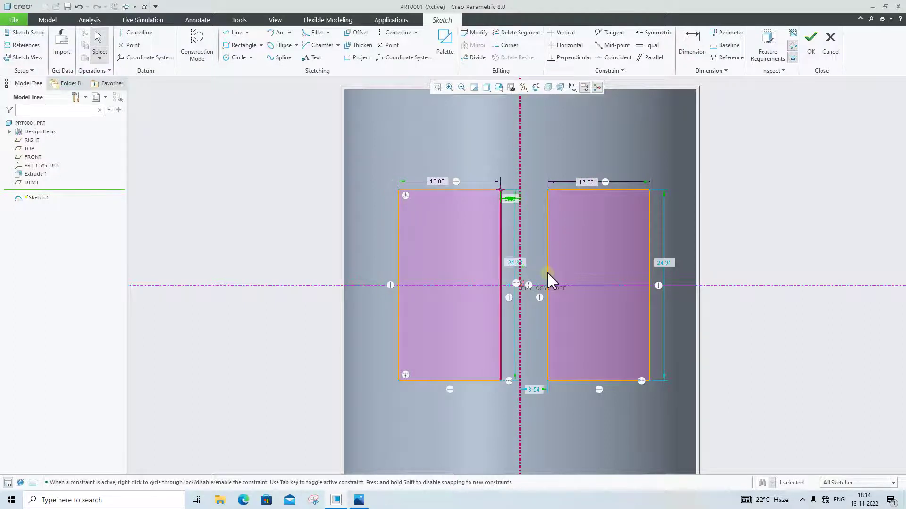
scroll(554, 275, down, 3)
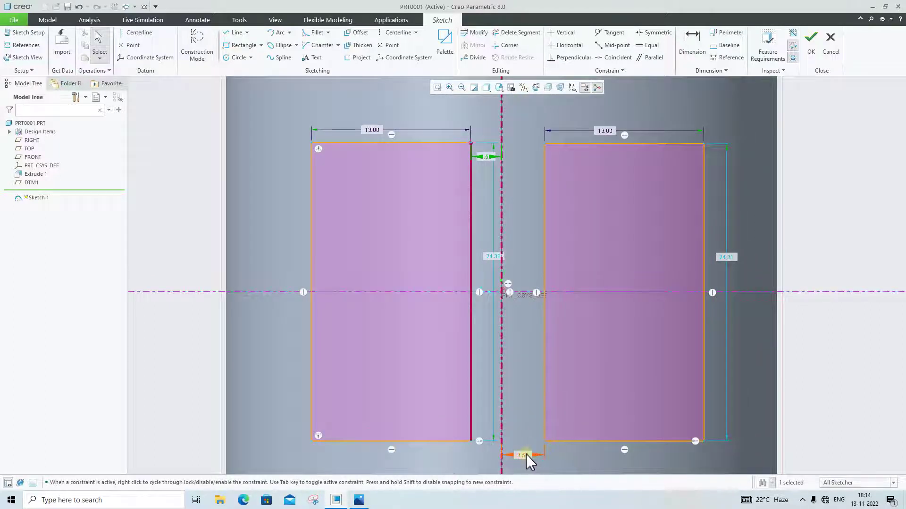
double_click(527, 454)
text(2)
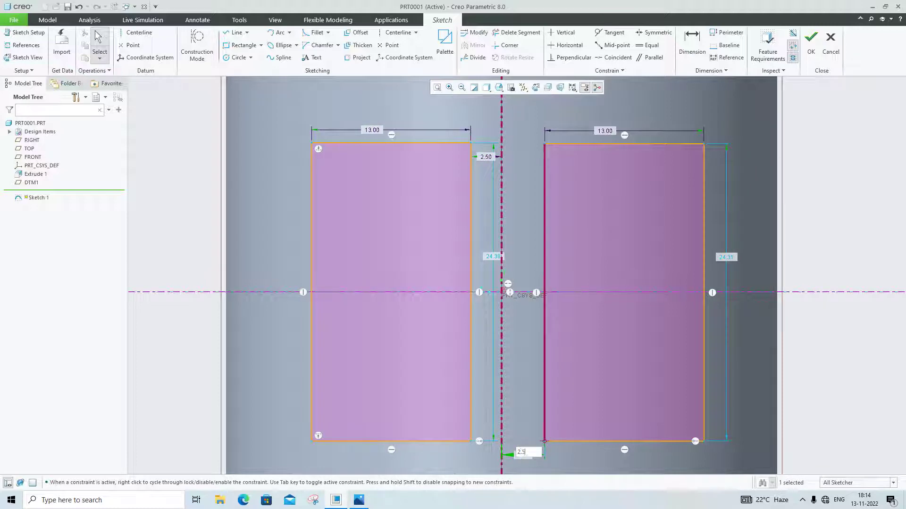
text(.5)
key(Return)
- Check the lug's end radius in the reference drawing and set the height of both rectangles to 30
click(359, 500)
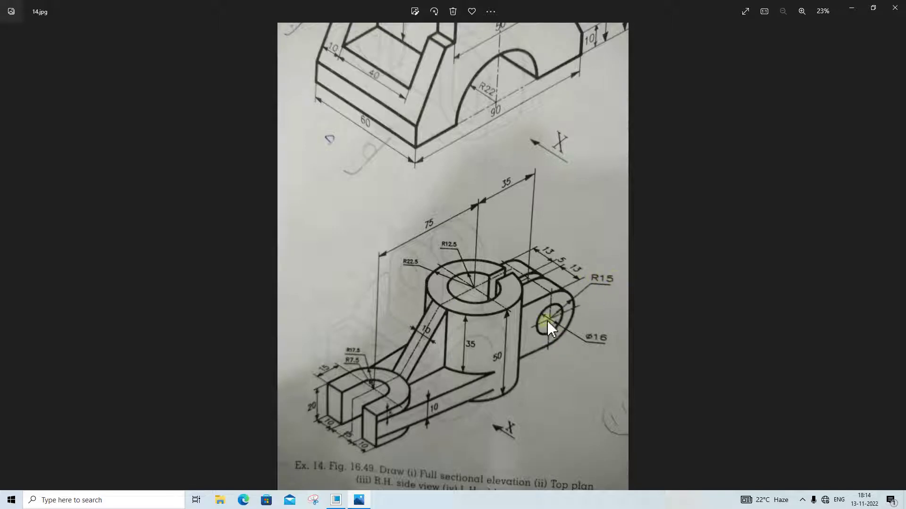
click(368, 500)
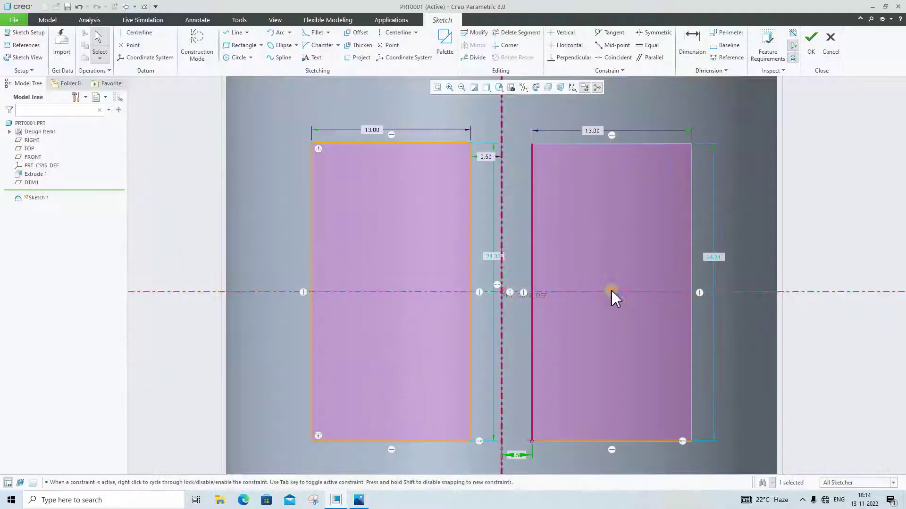
click(717, 258)
text(3)
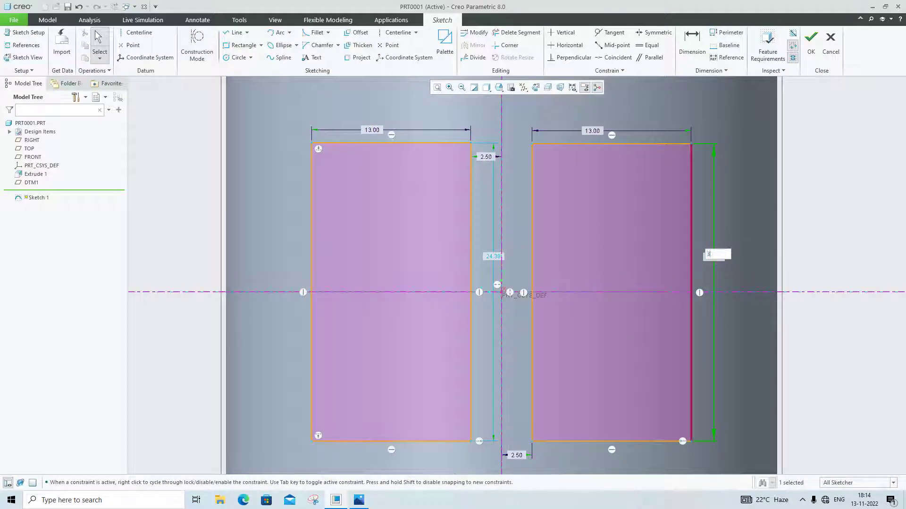
text(0)
key(Return)
double_click(493, 256)
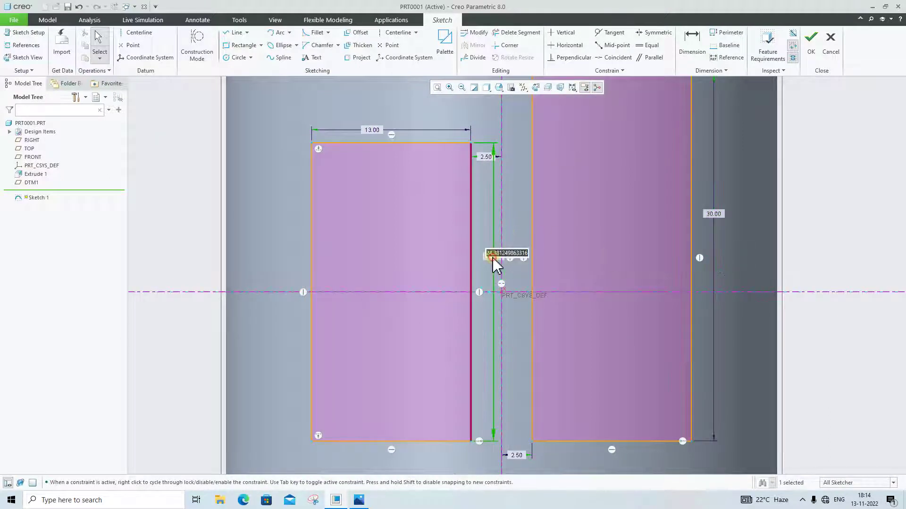
text(30)
key(Return)
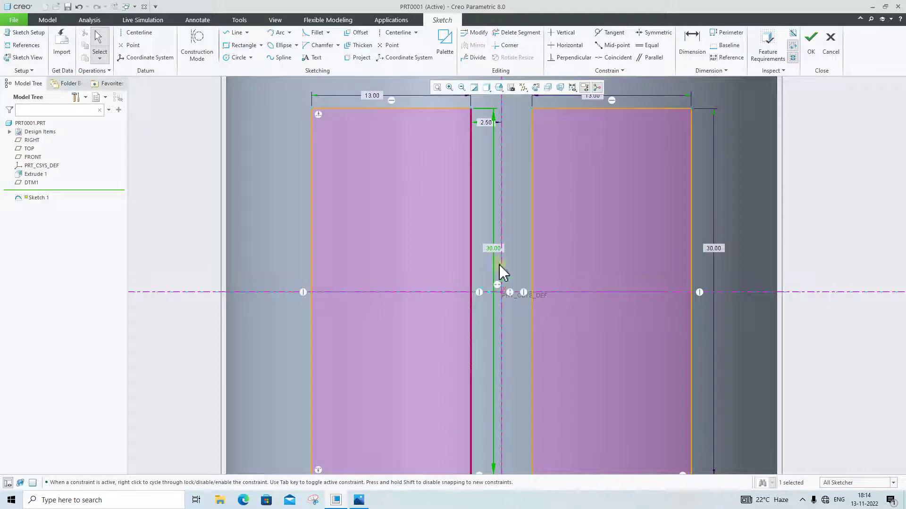
scroll(566, 321, down, 3)
scroll(708, 363, up, 1)
scroll(797, 391, down, 1)
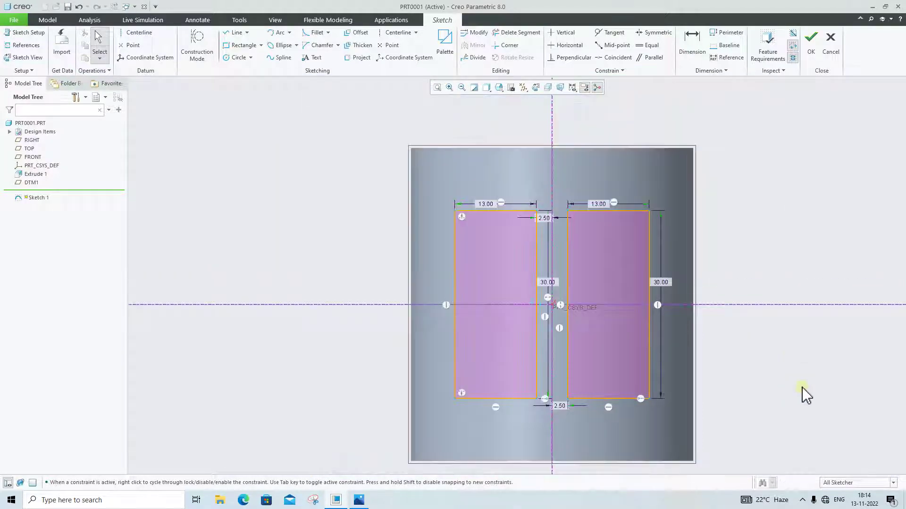
scroll(802, 420, up, 2)
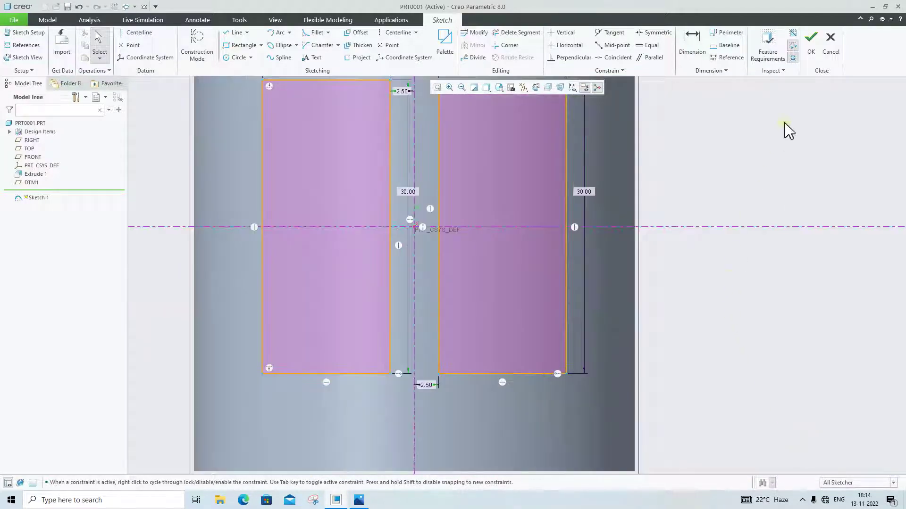
- Finish the sketch and extrude the two rectangles as a solid directed toward the hollow cylinder
click(809, 47)
mouse_move(593, 232)
middle_down()
mouse_move(653, 253)
mouse_move(632, 268)
middle_up()
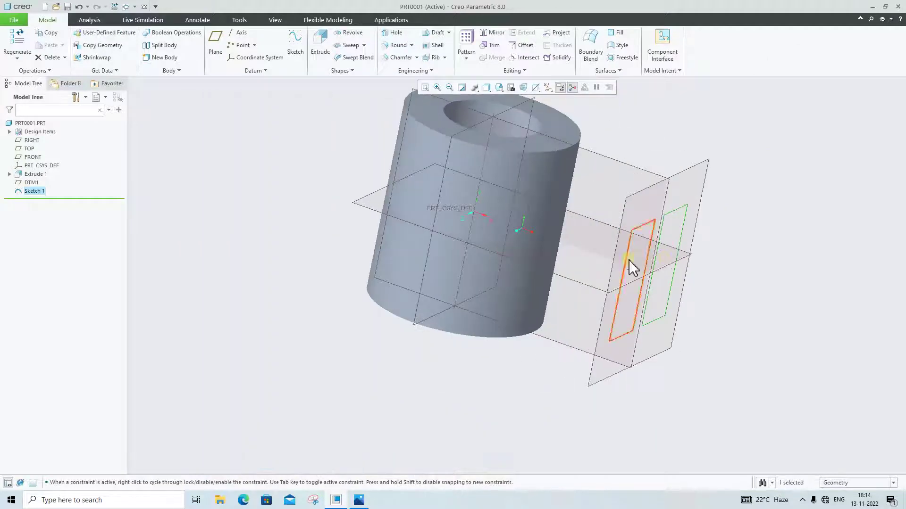
click(320, 47)
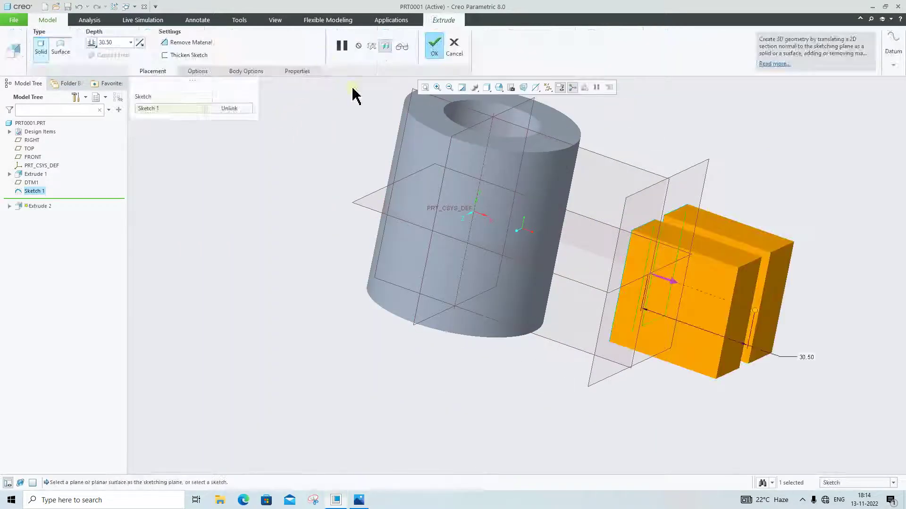
click(672, 285)
scroll(493, 174, up, 2)
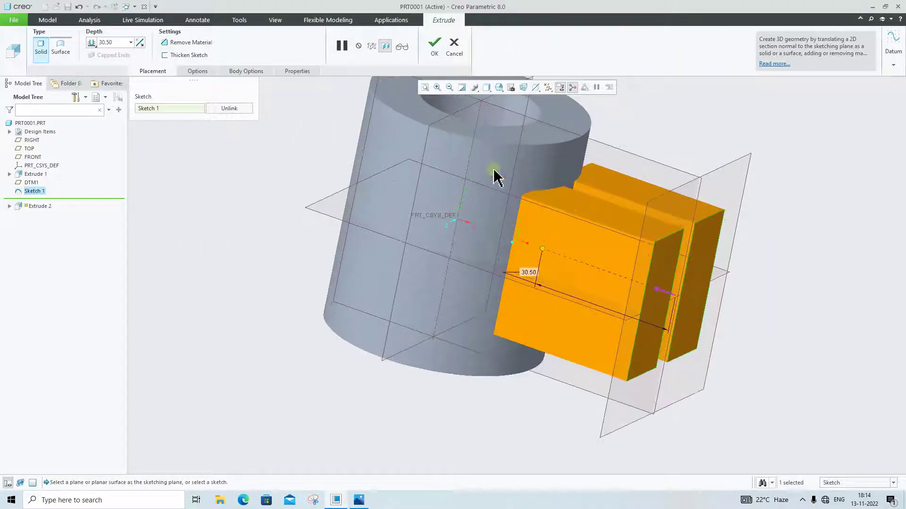
click(143, 42)
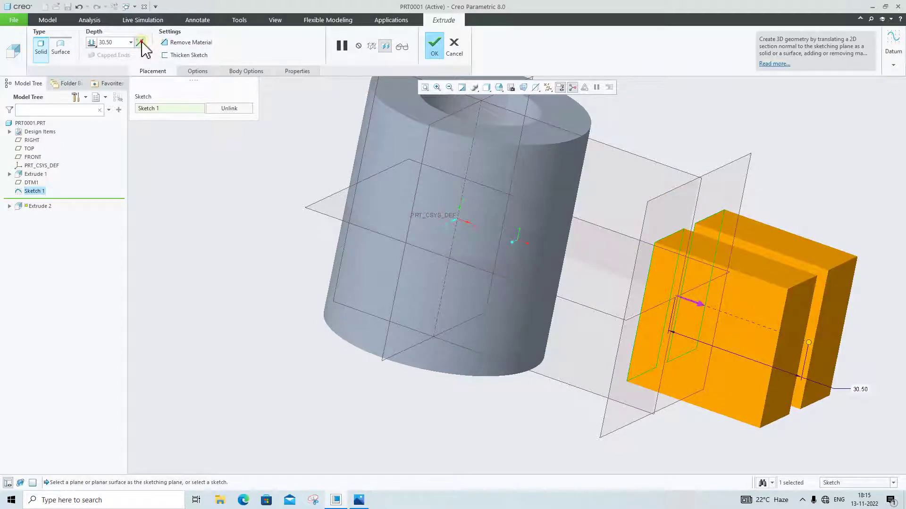
click(141, 43)
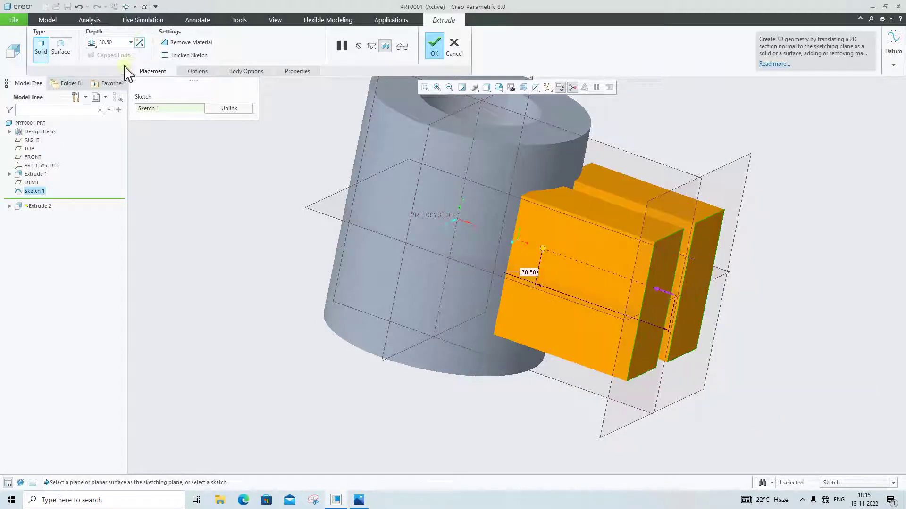
- Make the extrusion end at the cylinder's outer surface and complete the two lugs
click(92, 43)
click(101, 76)
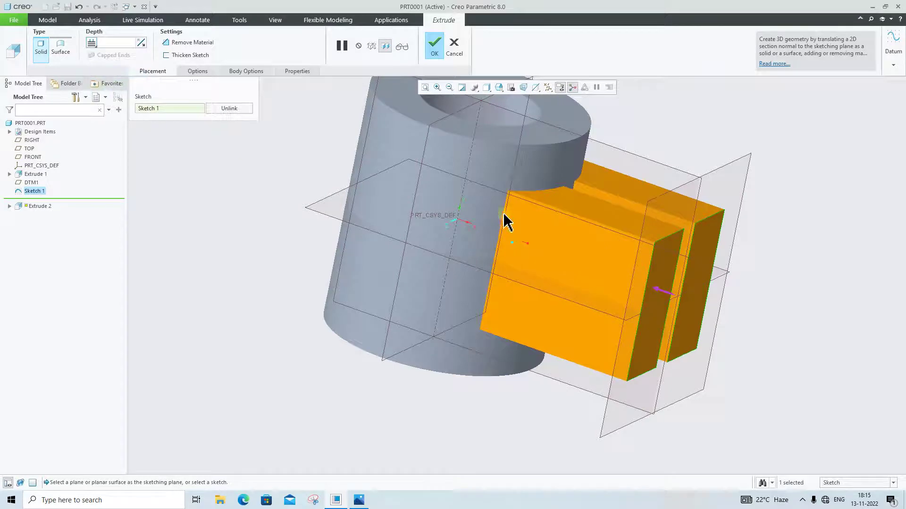
middle_drag(506, 219, 488, 242)
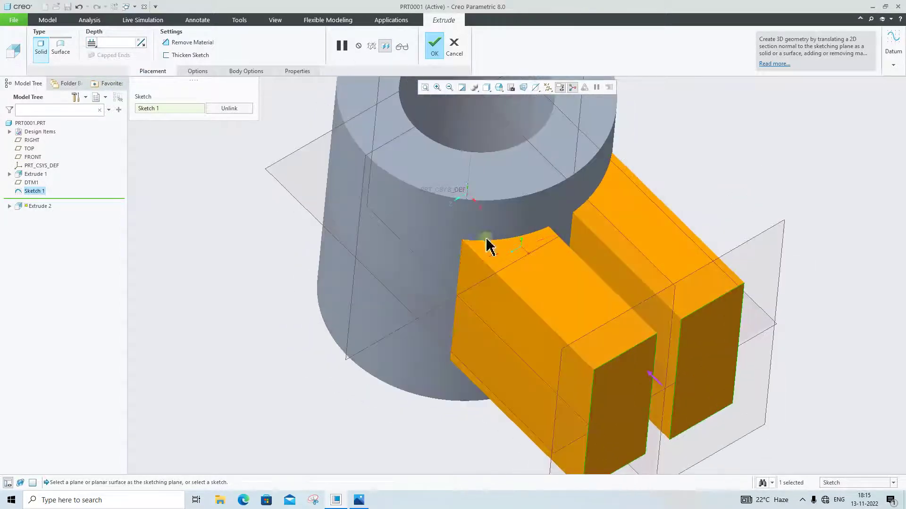
click(435, 45)
middle_drag(594, 353, 631, 337)
scroll(634, 332, down, 3)
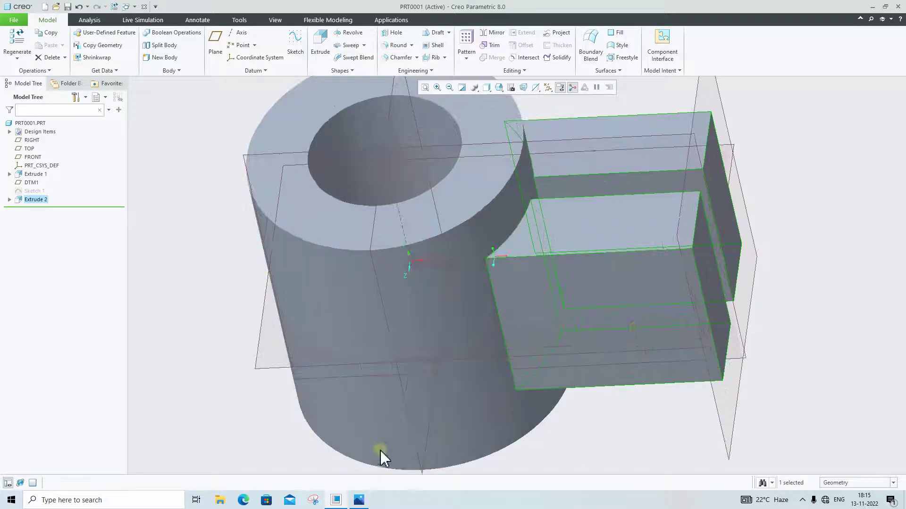
- Check the lugs' rounded end and hole in the 14.jpg reference drawing
click(361, 501)
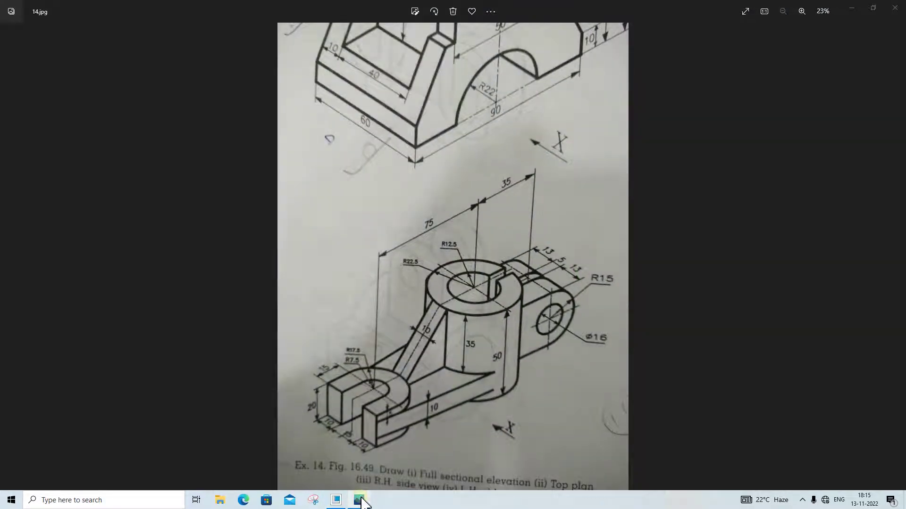
click(361, 501)
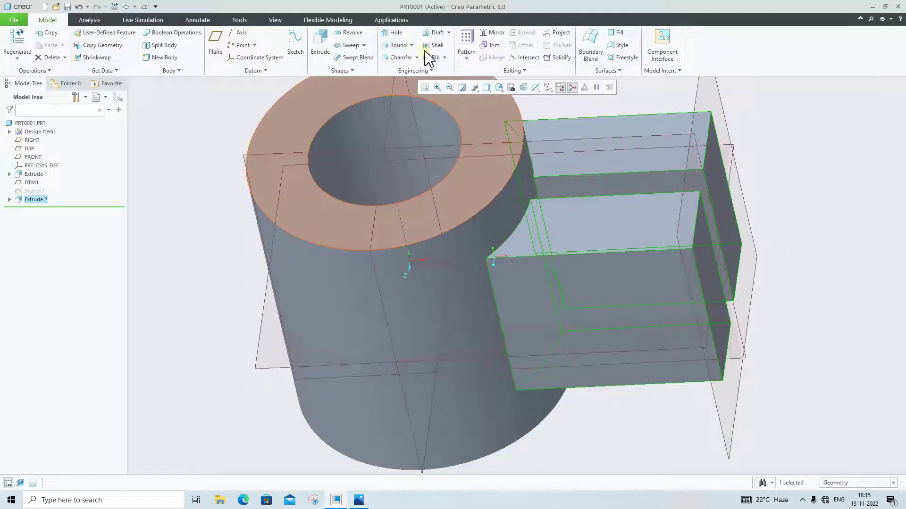
- Apply a full round to the free end of the front lug, using its upper and lower faces and its end face
click(390, 46)
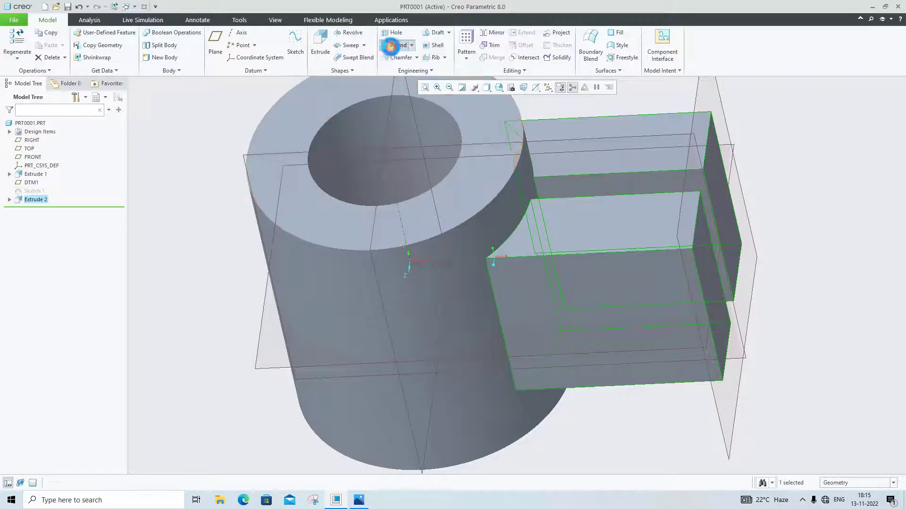
click(638, 231)
middle_drag(663, 279, 655, 253)
ctrl+click(655, 250)
click(657, 253)
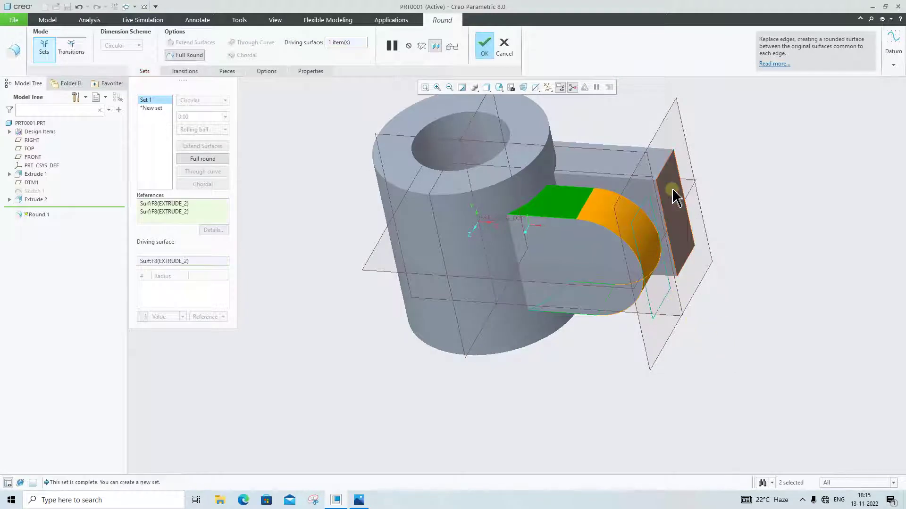
scroll(575, 175, up, 2)
click(484, 47)
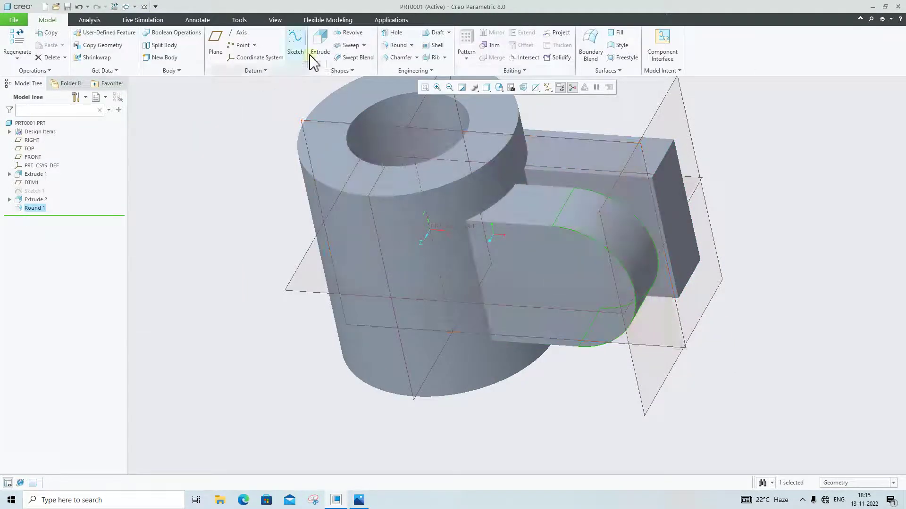
- Apply a matching full round to the free end of the rear lug between its upper and lower faces
click(393, 47)
click(609, 164)
middle_drag(609, 165, 625, 219)
ctrl+click(603, 222)
click(626, 218)
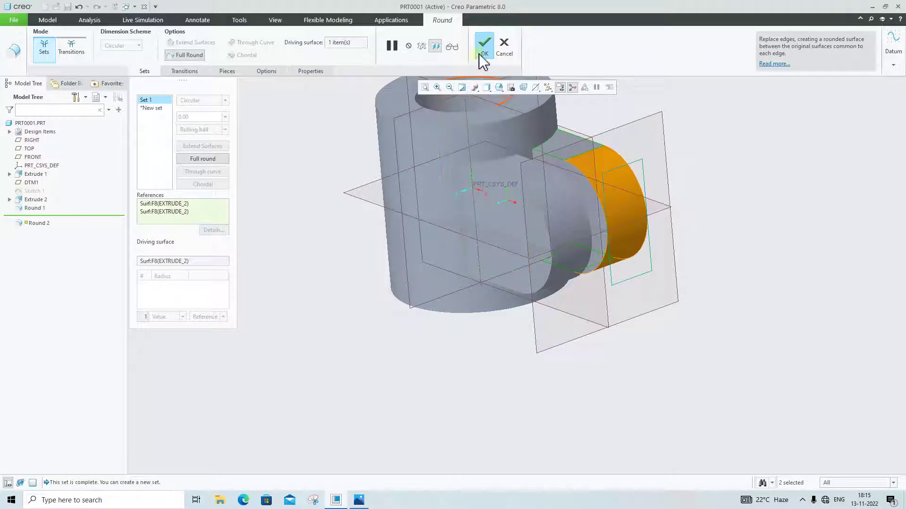
click(480, 52)
middle_drag(546, 208, 592, 227)
- Start an extrude on the front lug's outer face and sketch a circle about 14 in diameter, concentric with its rounded end
click(359, 501)
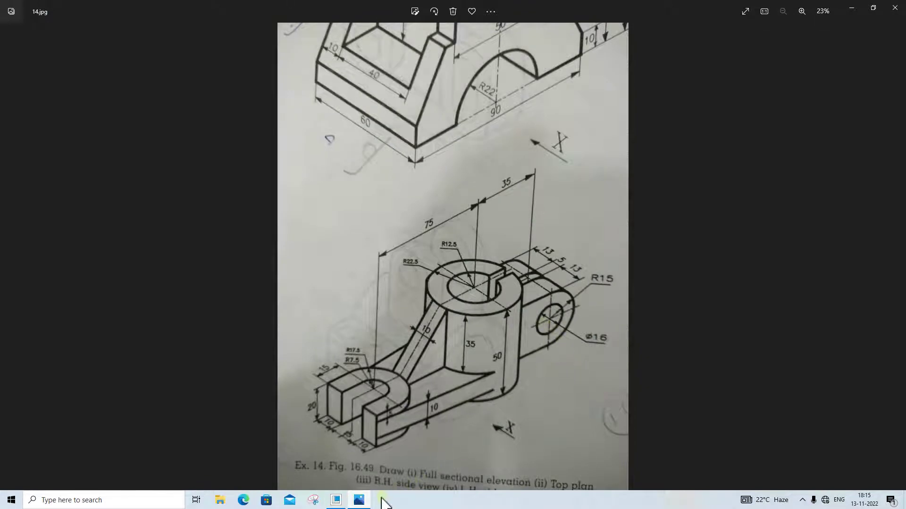
click(362, 501)
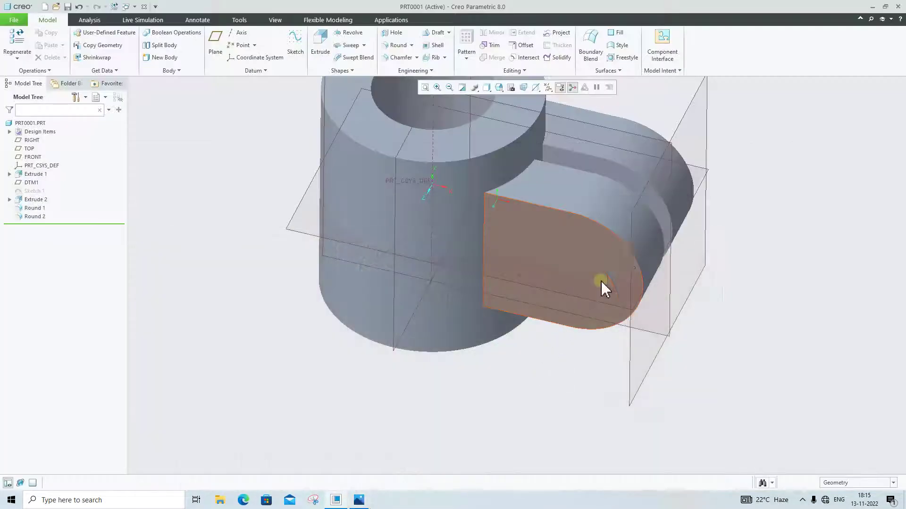
click(319, 52)
click(572, 250)
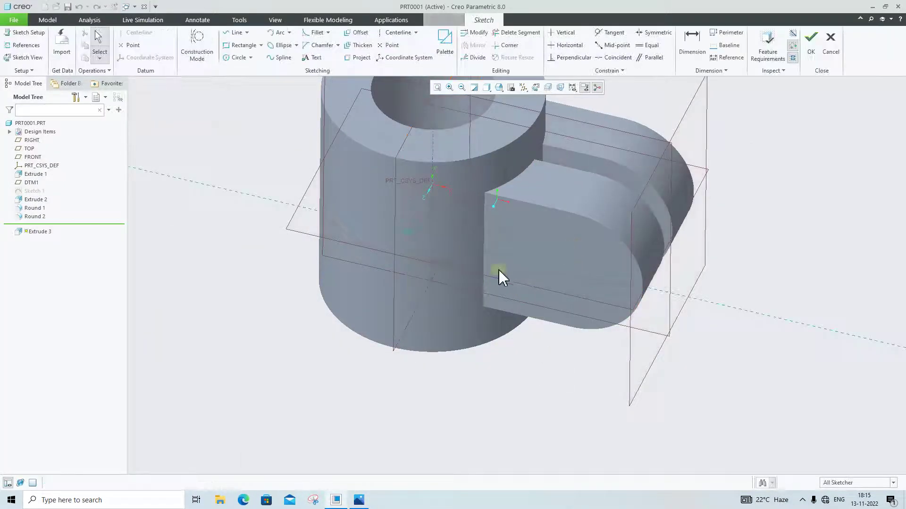
click(536, 88)
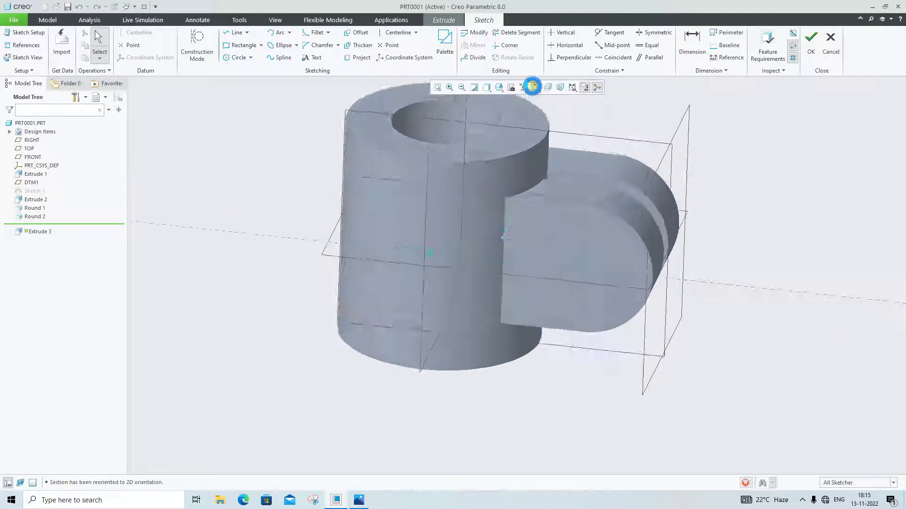
click(237, 58)
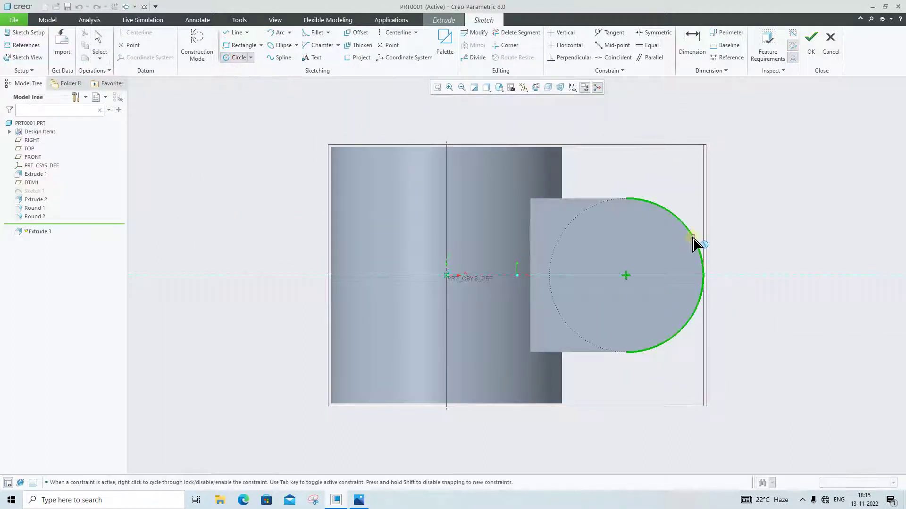
click(651, 249)
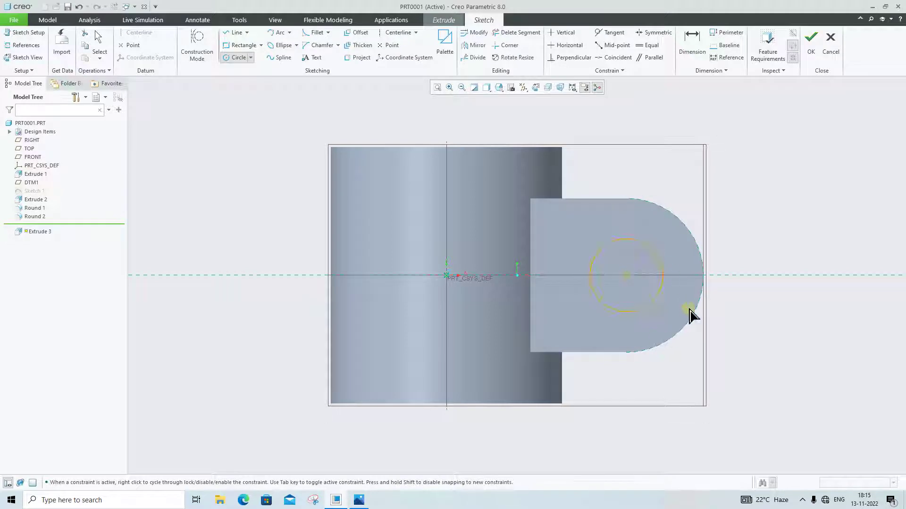
middle_click(589, 268)
click(576, 242)
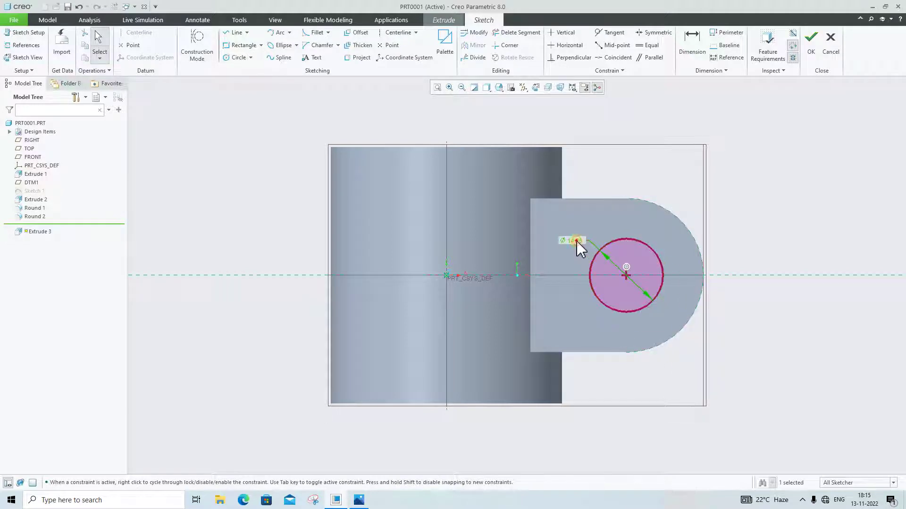
- Check the lug hole size in the 14.jpg reference drawing and set the circle's diameter to 16
click(357, 501)
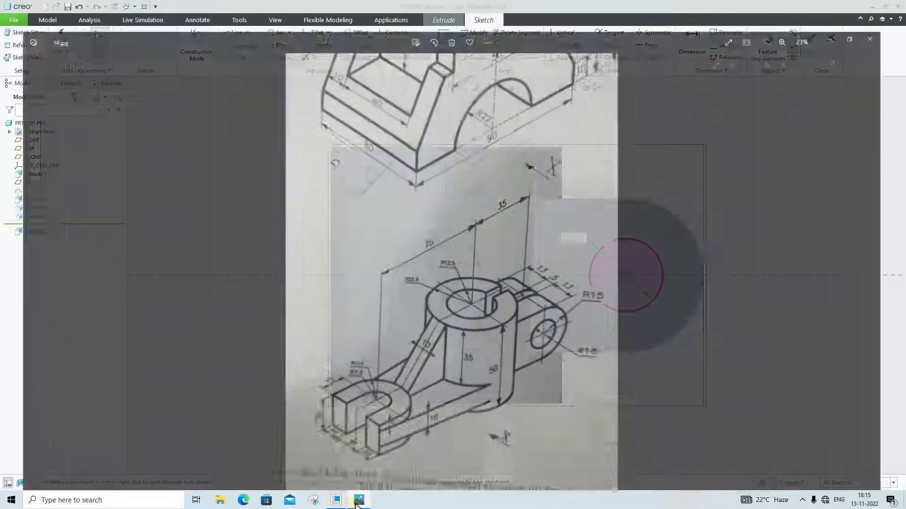
click(335, 500)
click(580, 244)
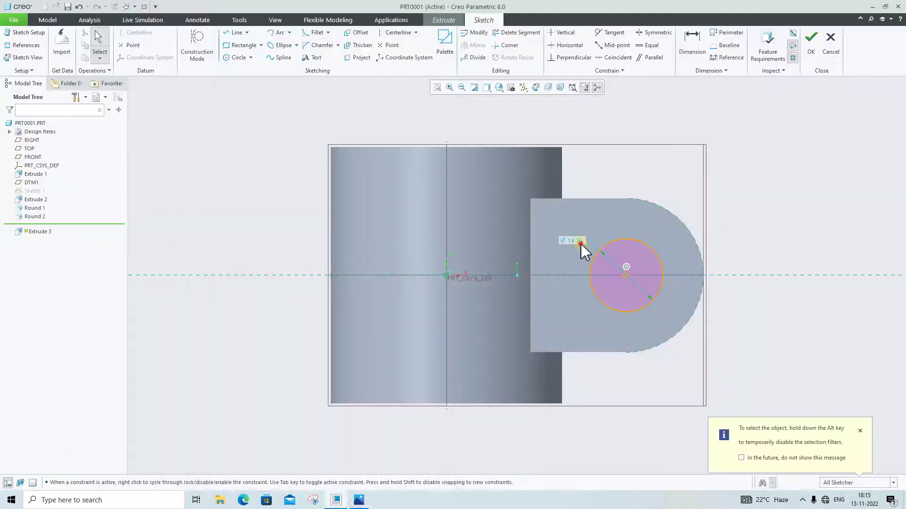
double_click(577, 242)
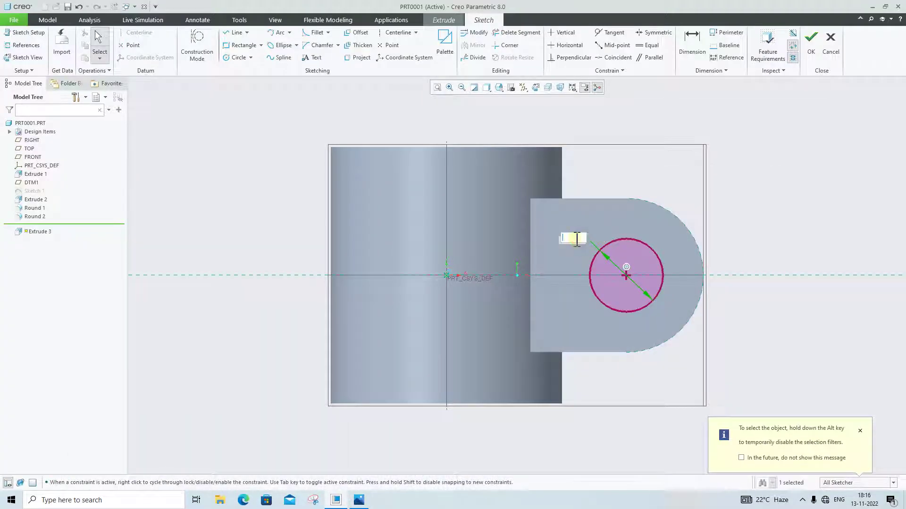
text(16)
key(Return)
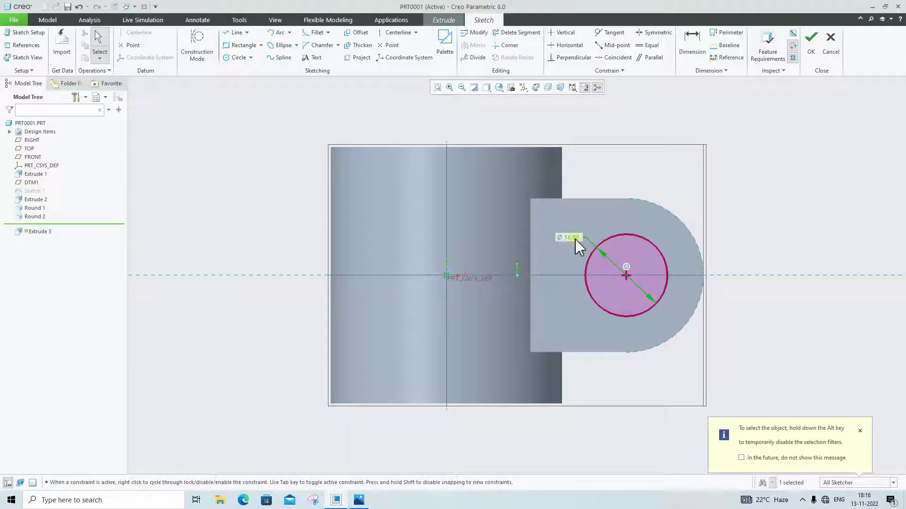
- Finish the sketch and extrude the circle as a material-removing cut about 52 deep through both lugs
click(810, 47)
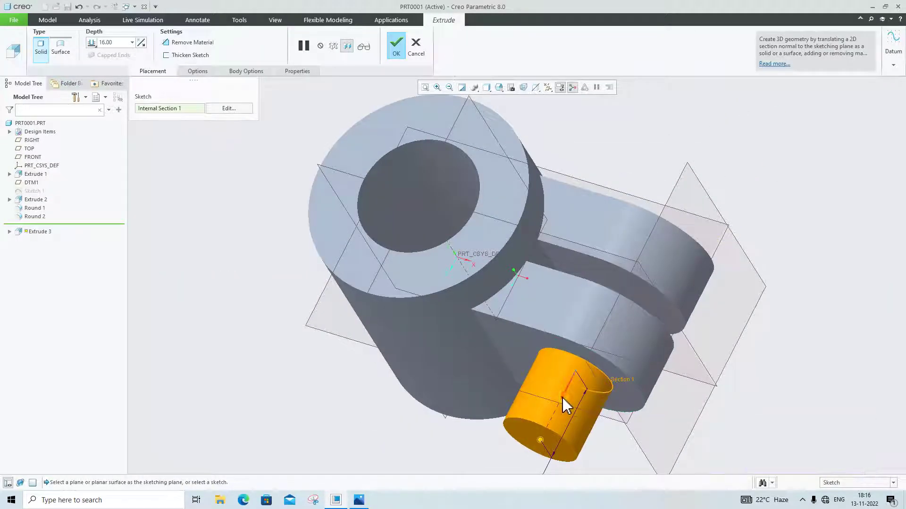
click(564, 398)
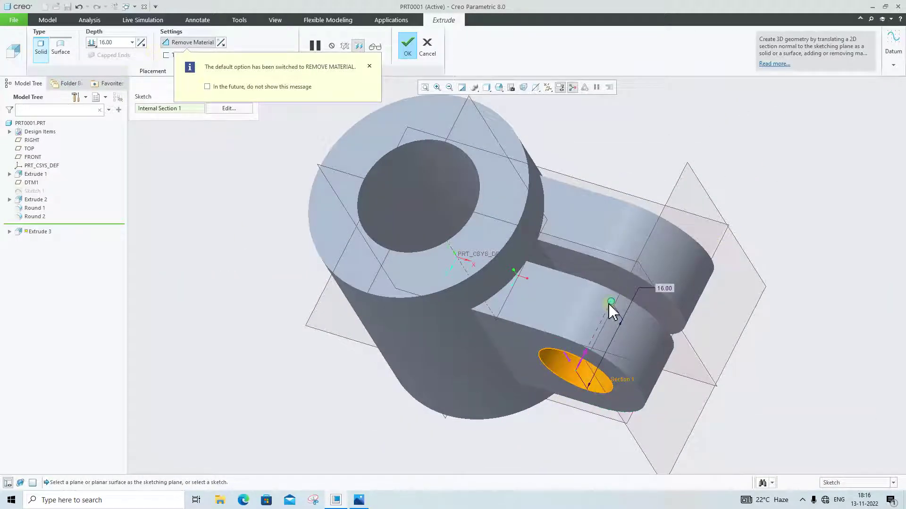
drag(612, 312, 691, 146)
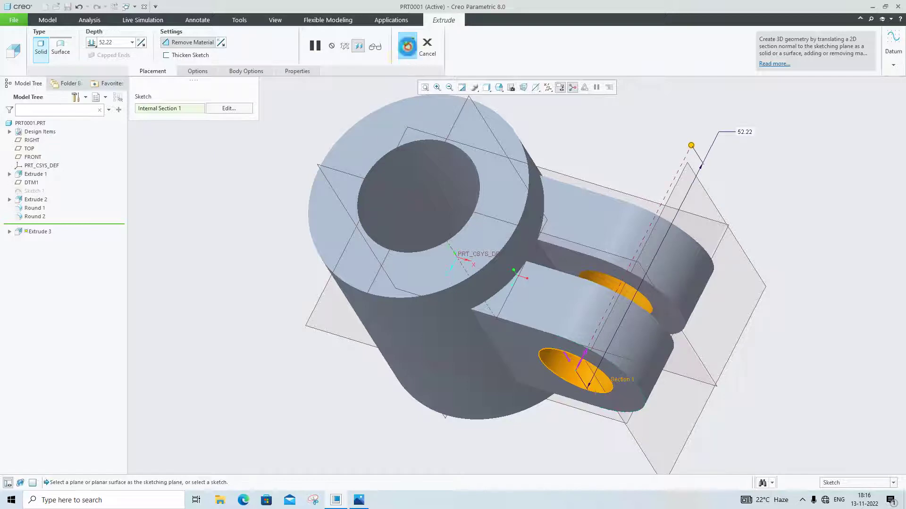
middle_click(691, 145)
middle_drag(852, 222, 799, 220)
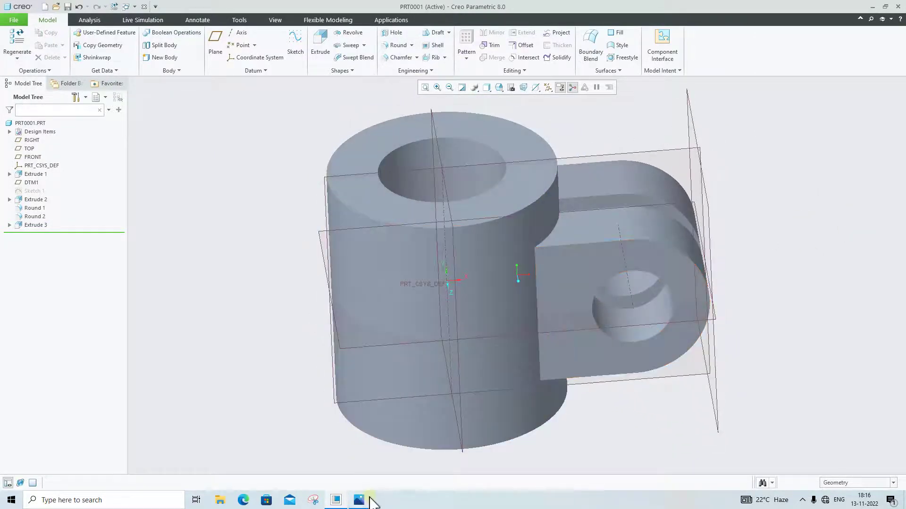
- Start an extrude on the cylinder's top face and sketch a rectangle about 5.1 wide from the bore through the wall into the lug gap
click(360, 501)
click(365, 503)
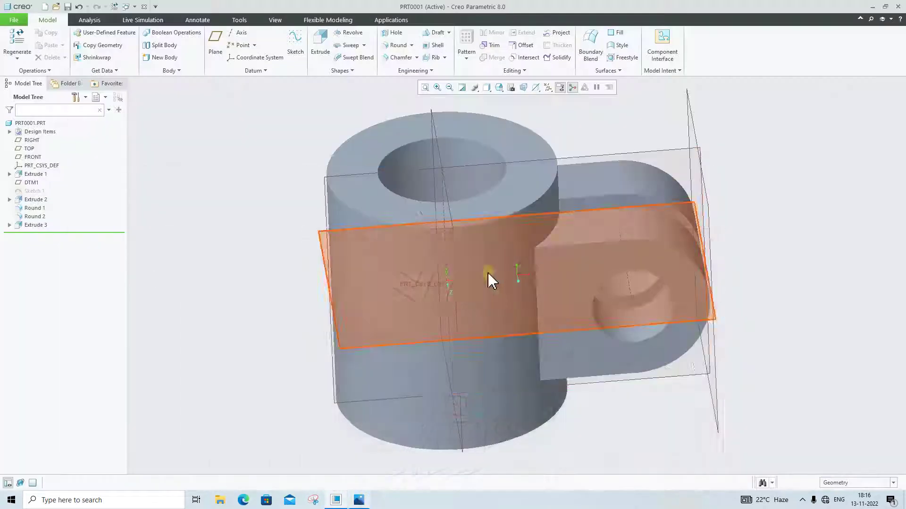
middle_drag(488, 272, 546, 255)
scroll(547, 297, up, 3)
click(544, 255)
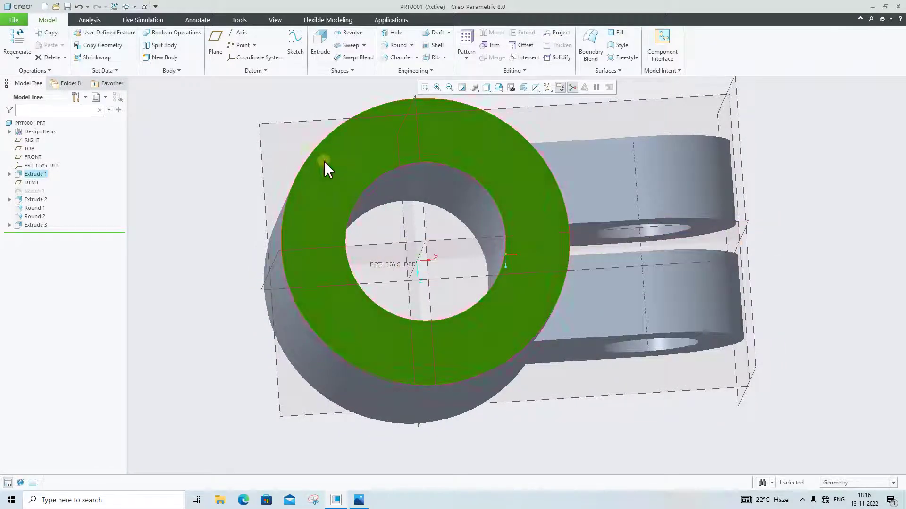
click(323, 51)
click(535, 88)
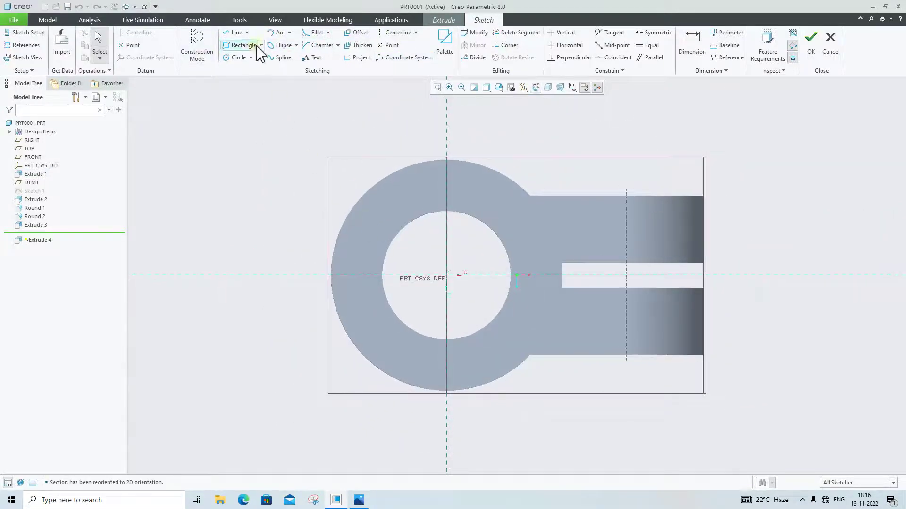
click(241, 46)
scroll(537, 269, down, 2)
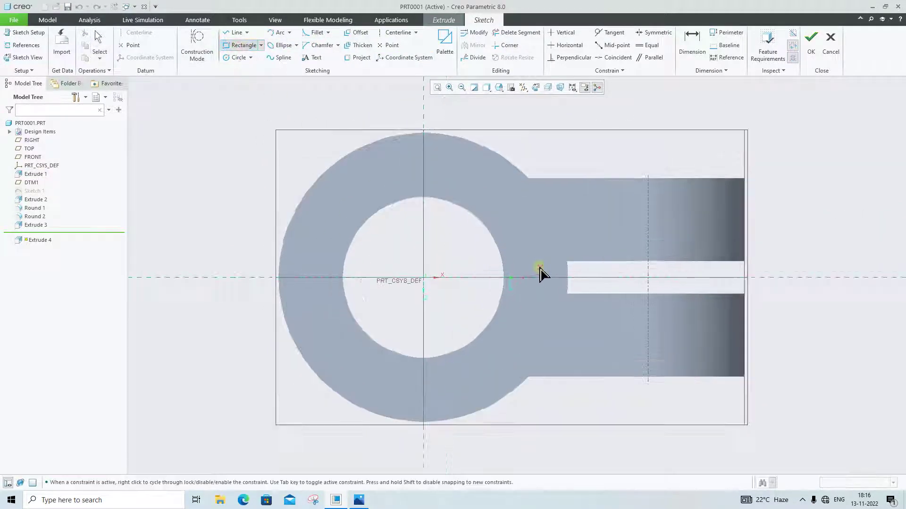
click(502, 262)
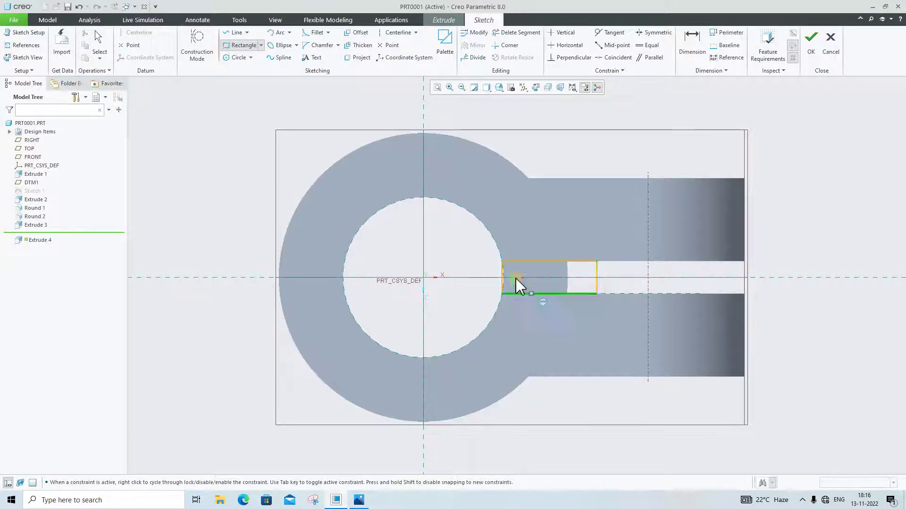
middle_click(516, 286)
scroll(517, 285, down, 2)
scroll(560, 319, down, 1)
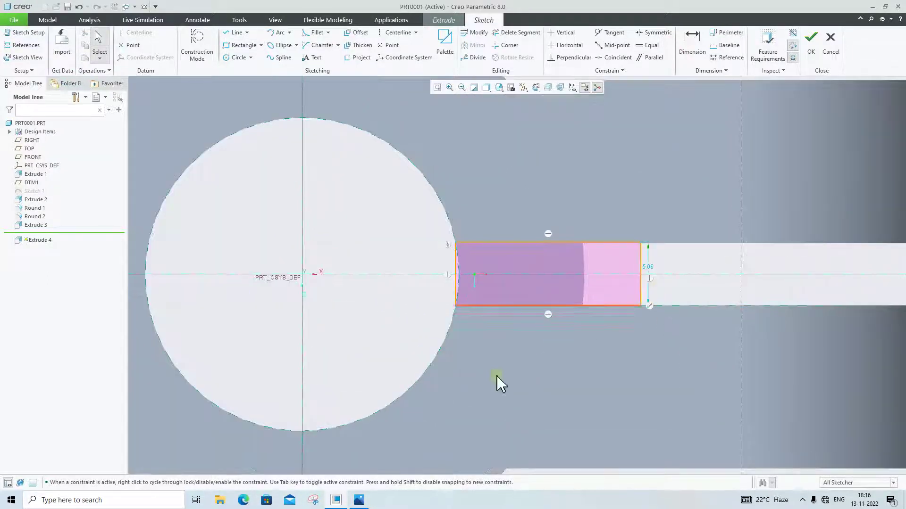
- Check the slit width in the 14.jpg reference drawing and set the rectangle's width to 5
click(359, 501)
click(359, 501)
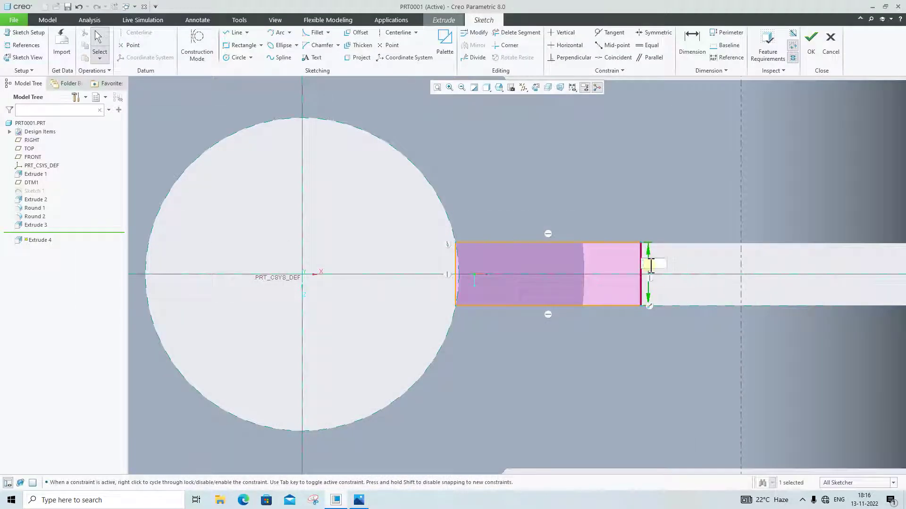
key(Return)
scroll(659, 273, down, 1)
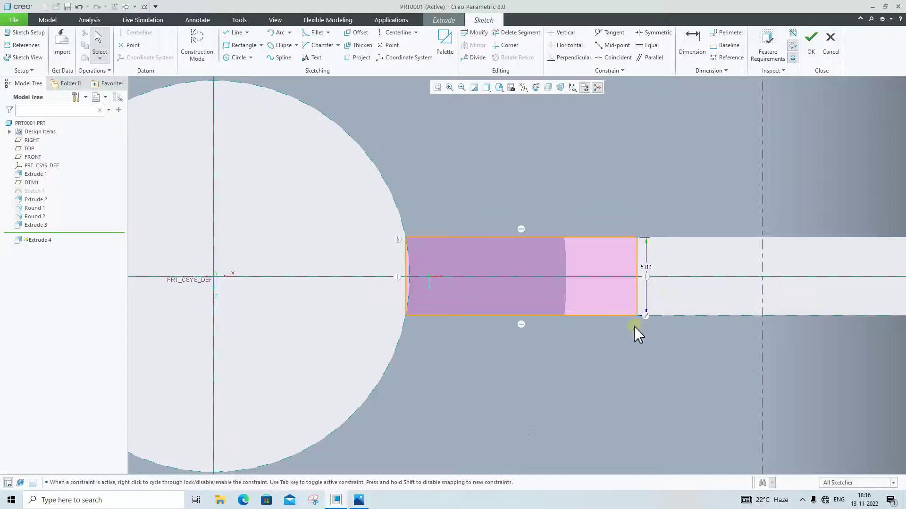
- Finish the sketch and extrude the rectangle downward as a material-removing cut about 68 deep, splitting the cylinder wall along its full height
click(811, 37)
scroll(552, 302, up, 2)
middle_drag(550, 291, 561, 220)
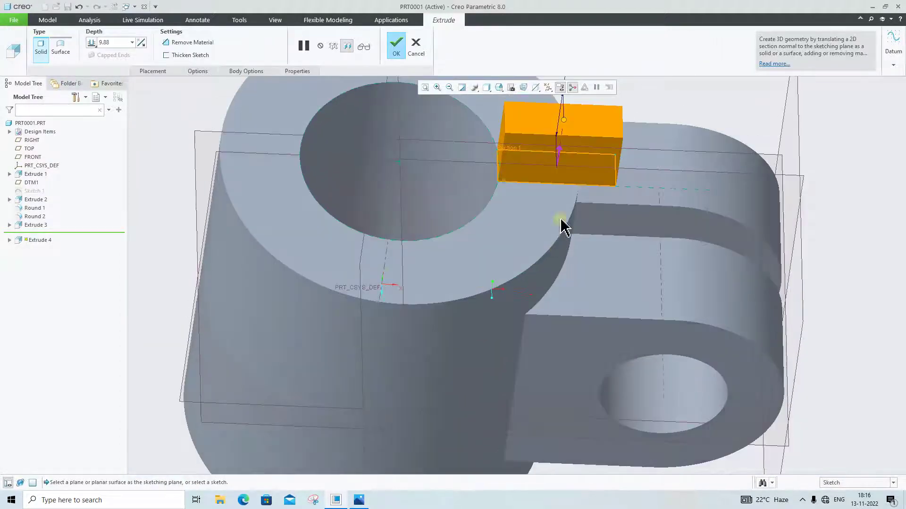
scroll(551, 243, up, 2)
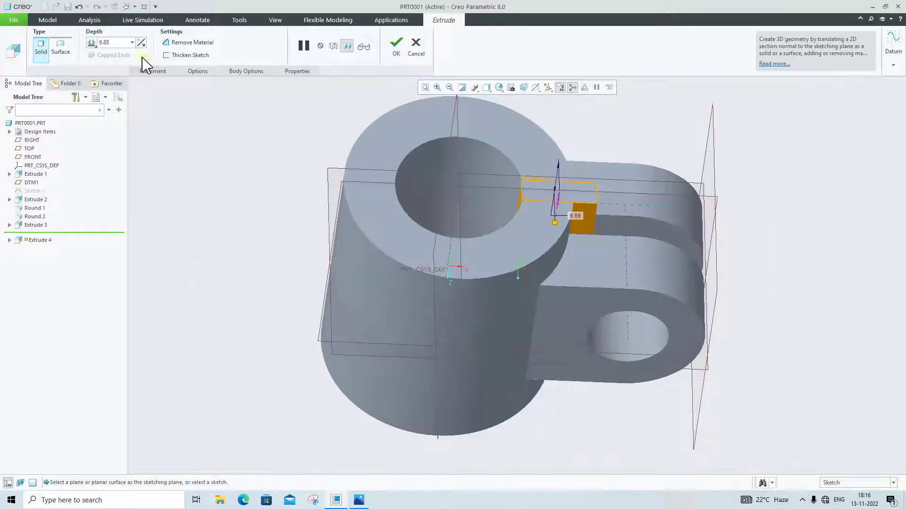
click(191, 42)
middle_drag(622, 270, 616, 226)
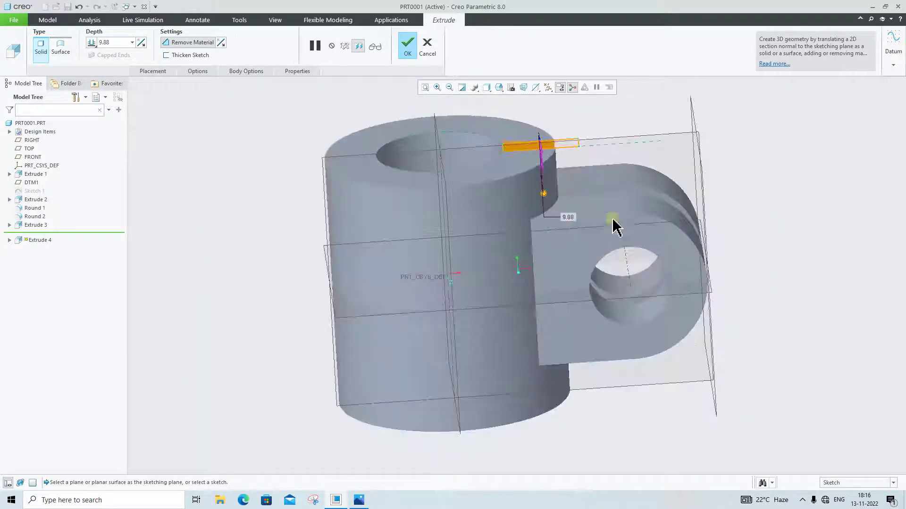
drag(544, 194, 557, 481)
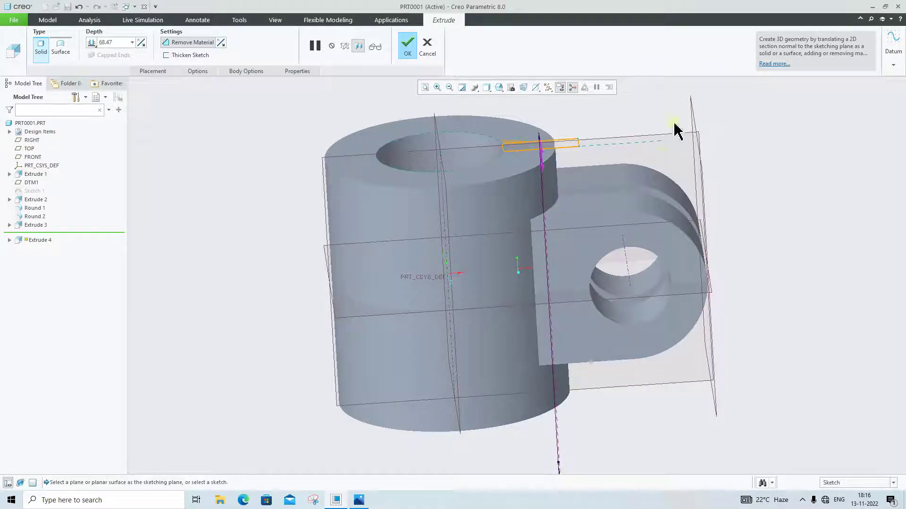
click(409, 50)
- Inspect the slit cylinder and switch the model display to shaded with edges
middle_drag(694, 202, 801, 261)
click(800, 261)
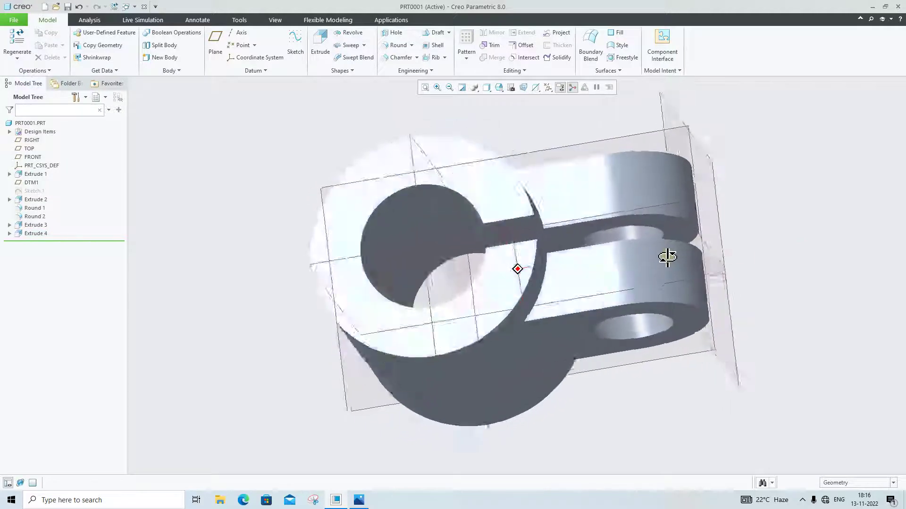
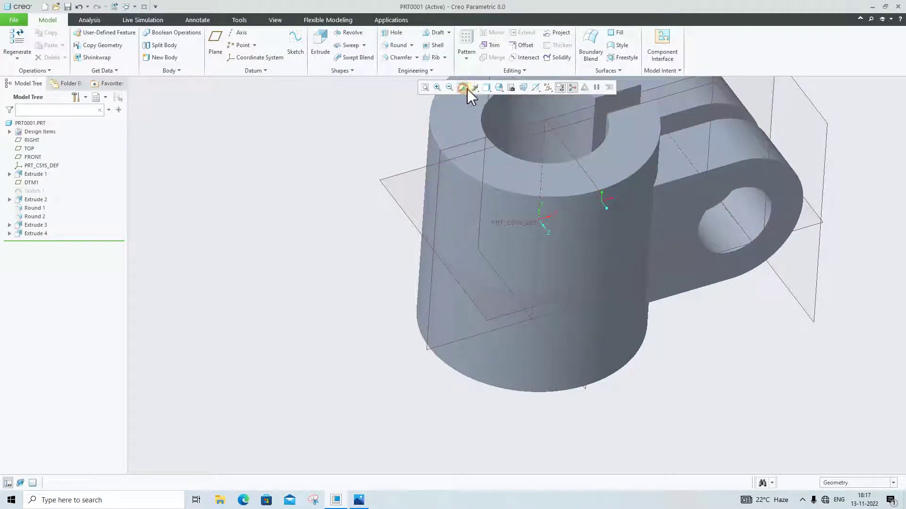
click(474, 88)
click(487, 87)
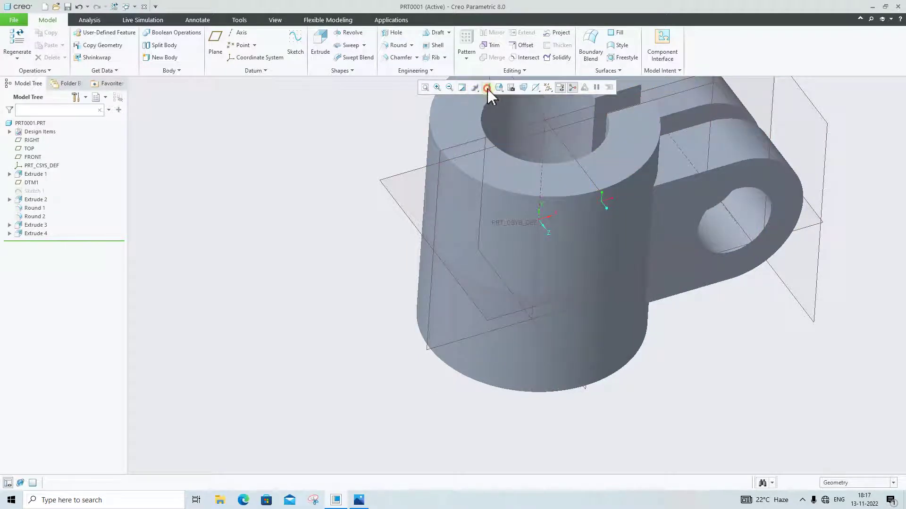
click(490, 110)
ctrl+middle_drag(843, 407, 863, 389)
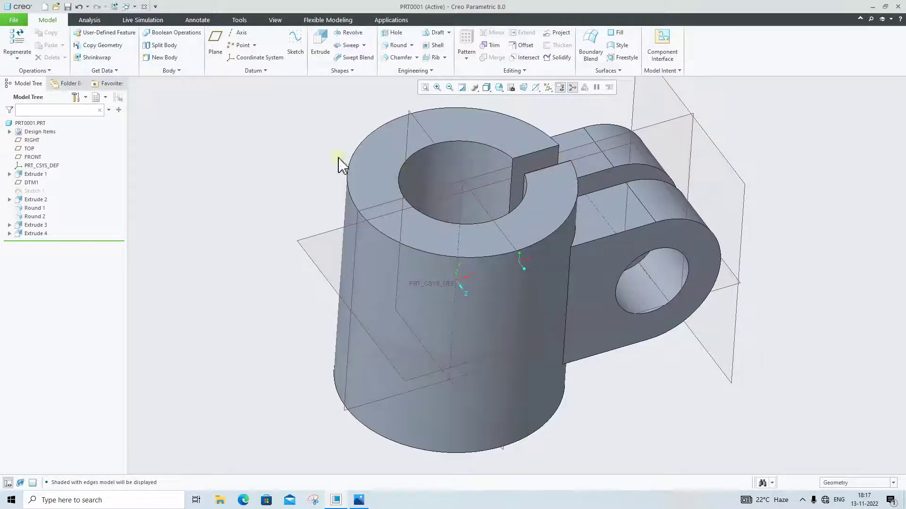
click(490, 89)
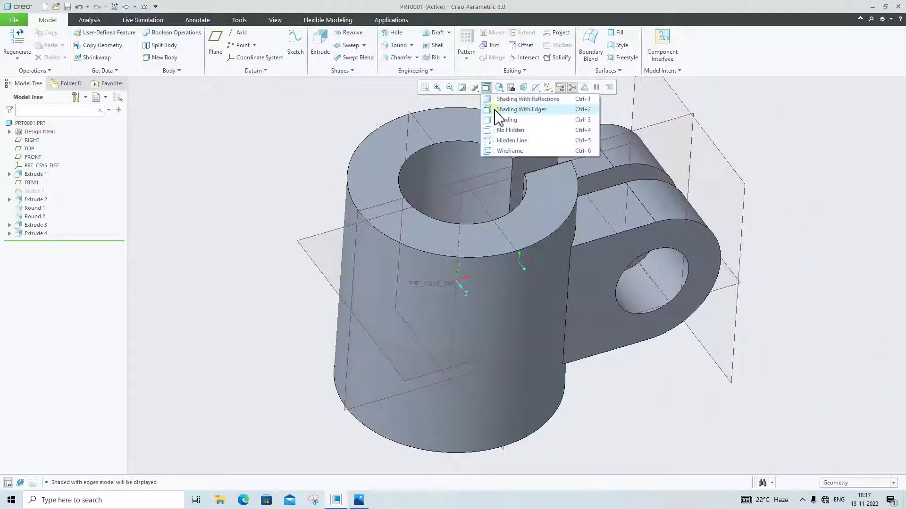
click(645, 424)
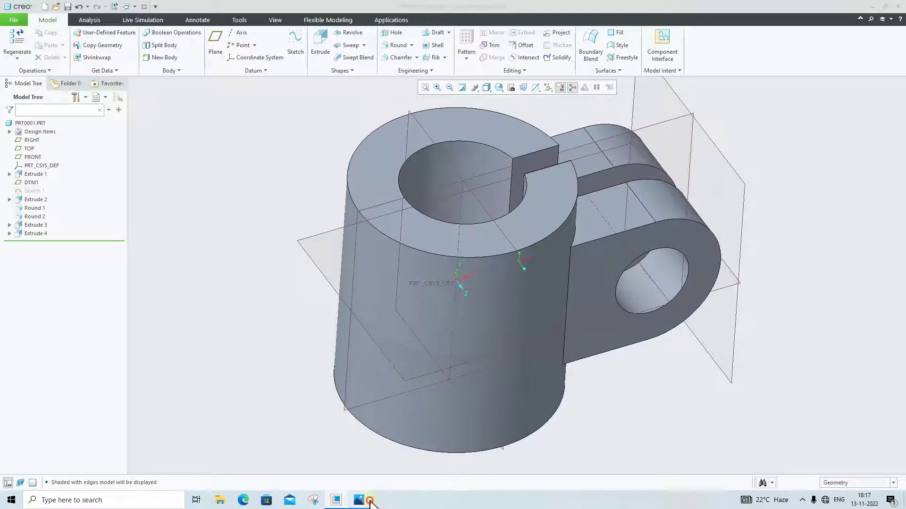
- Check the fork's height position in the 14.jpg reference drawing and create a datum plane offset 35 below the cylinder's top face
click(369, 502)
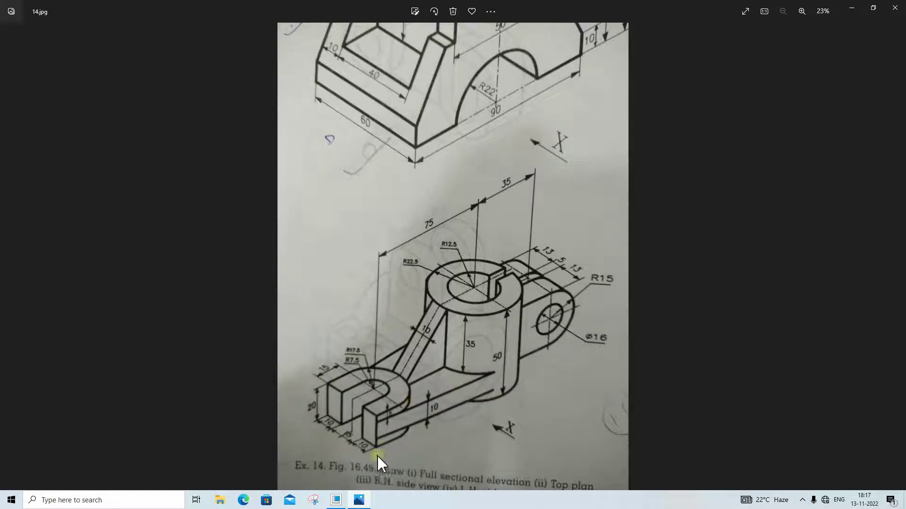
click(360, 502)
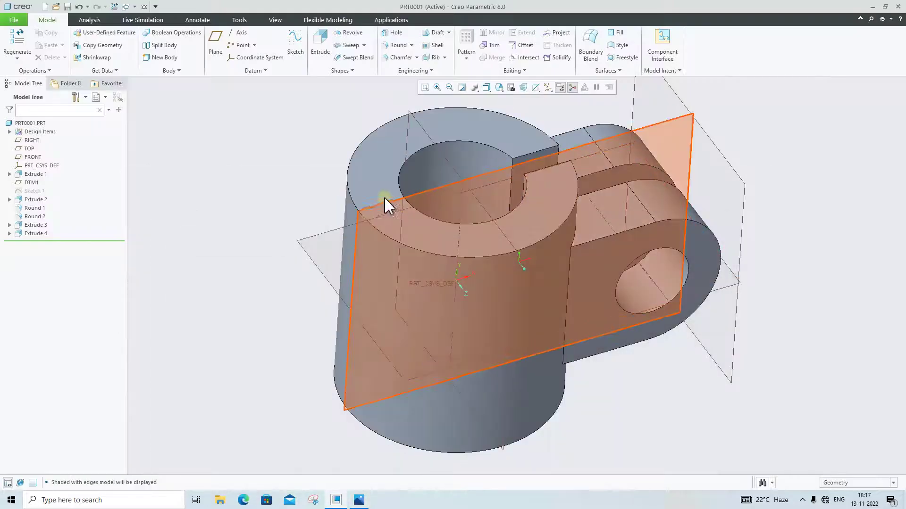
click(375, 181)
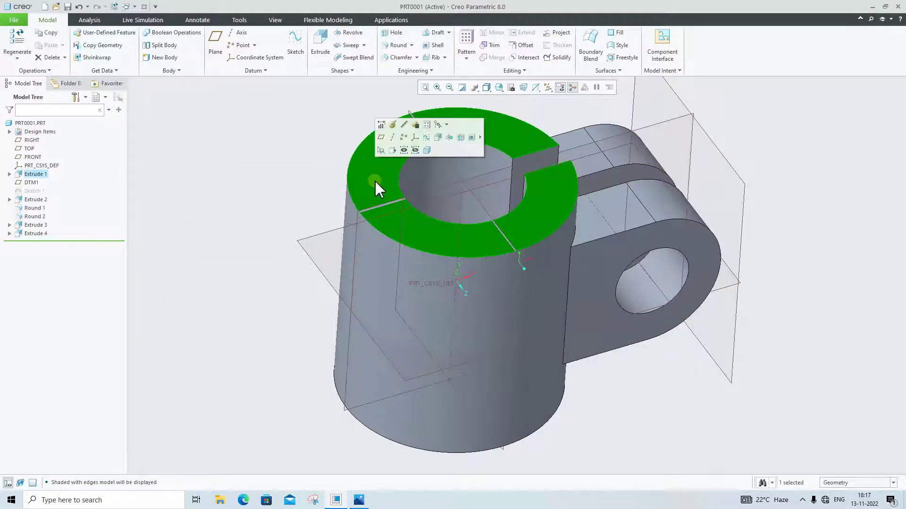
click(215, 43)
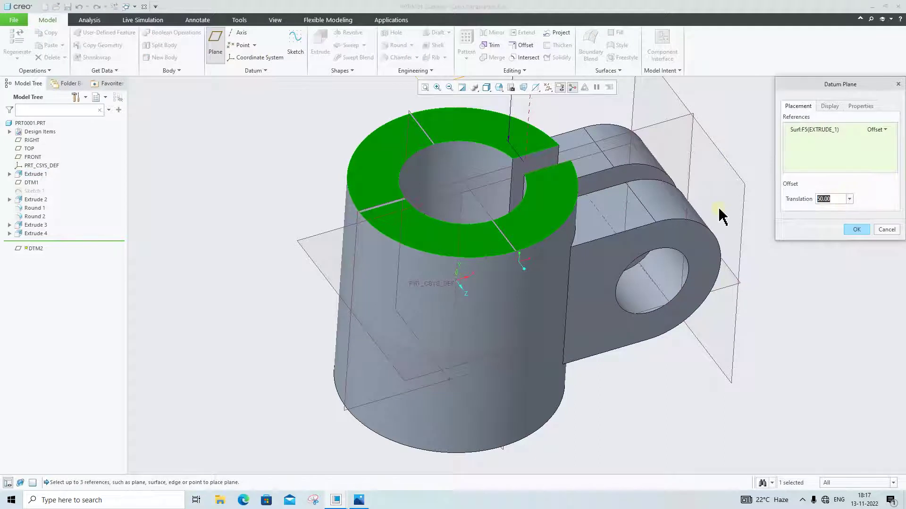
text(35)
key(Return)
key(BackSpace)
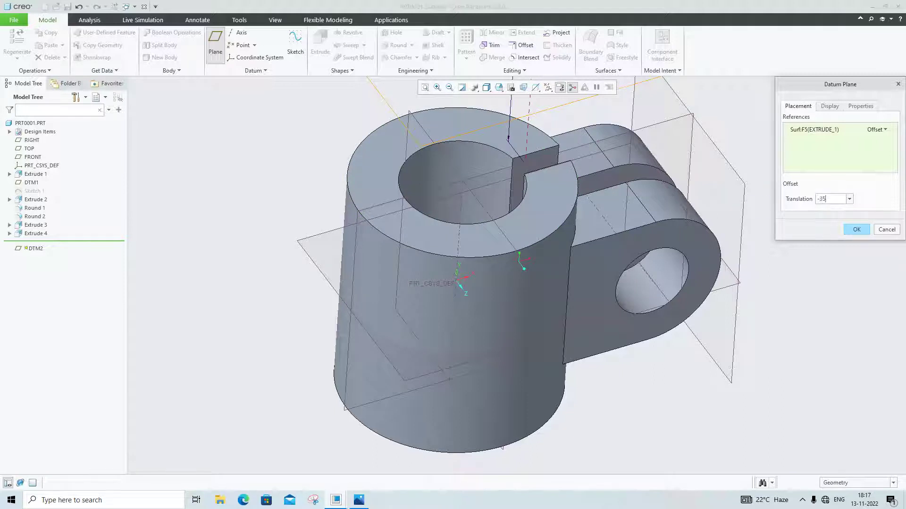
key(Return)
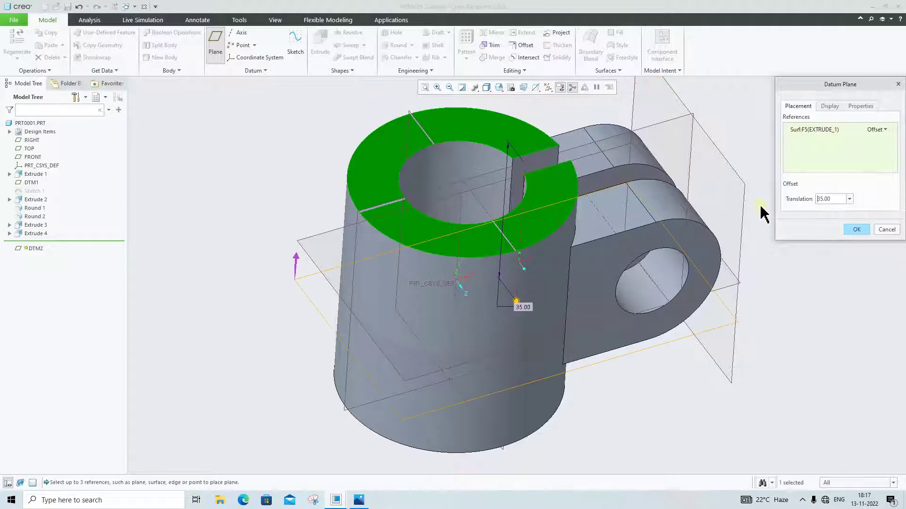
click(856, 230)
- Start an extrude on the new datum plane and sketch two concentric circles on the horizontal axis, about 73 from the cylinder's center opposite the lugs
click(321, 56)
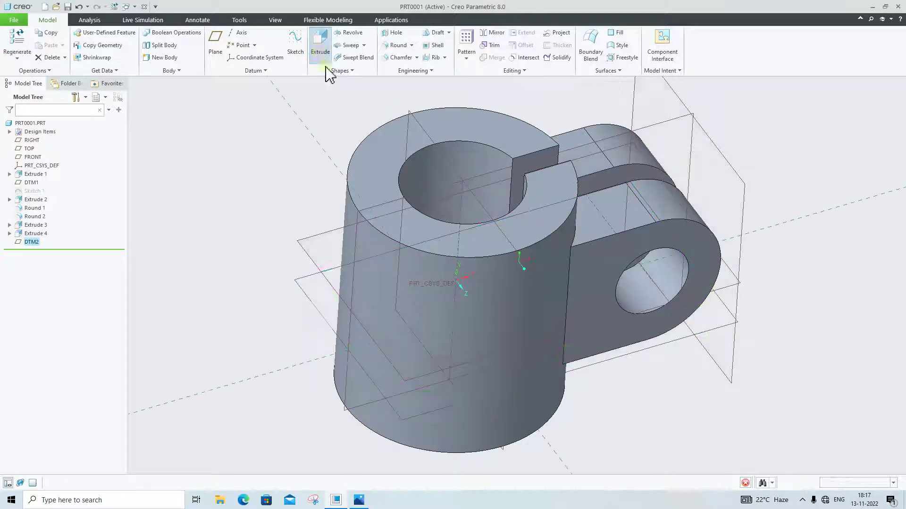
click(535, 87)
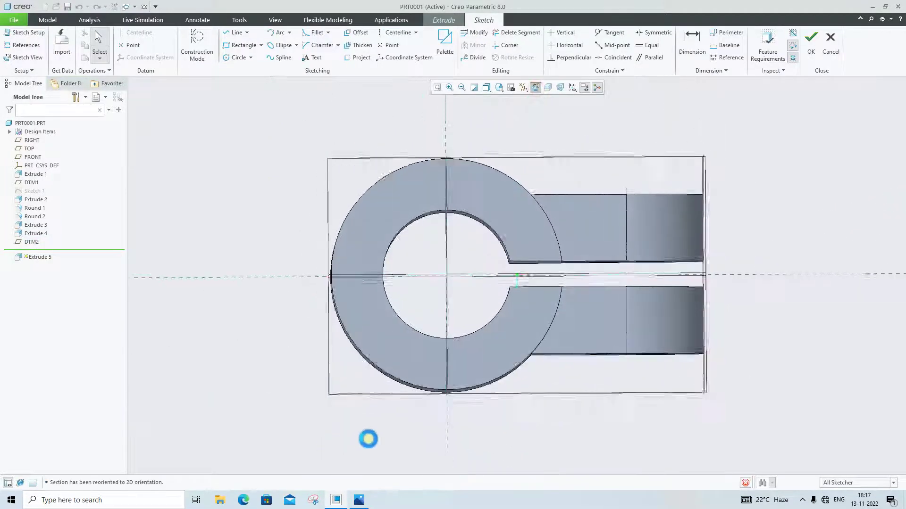
click(359, 500)
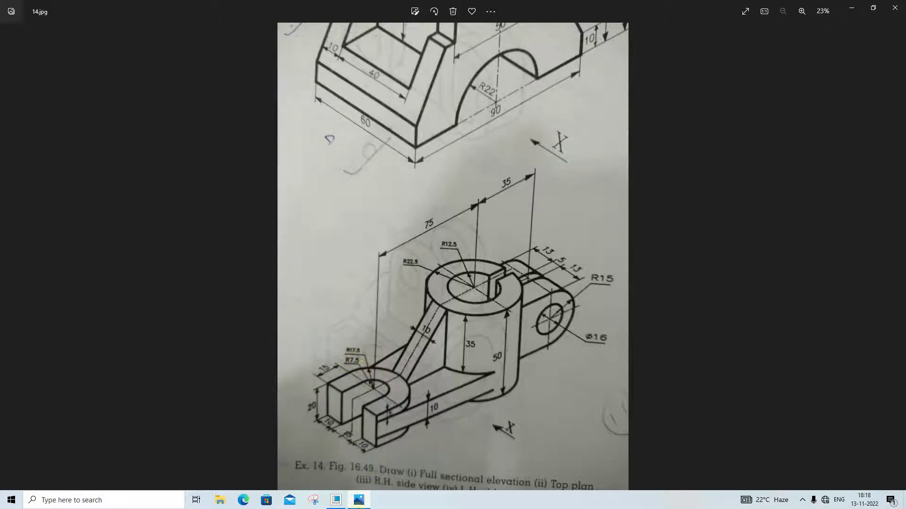
click(357, 504)
click(238, 57)
scroll(293, 293, down, 3)
scroll(202, 283, up, 2)
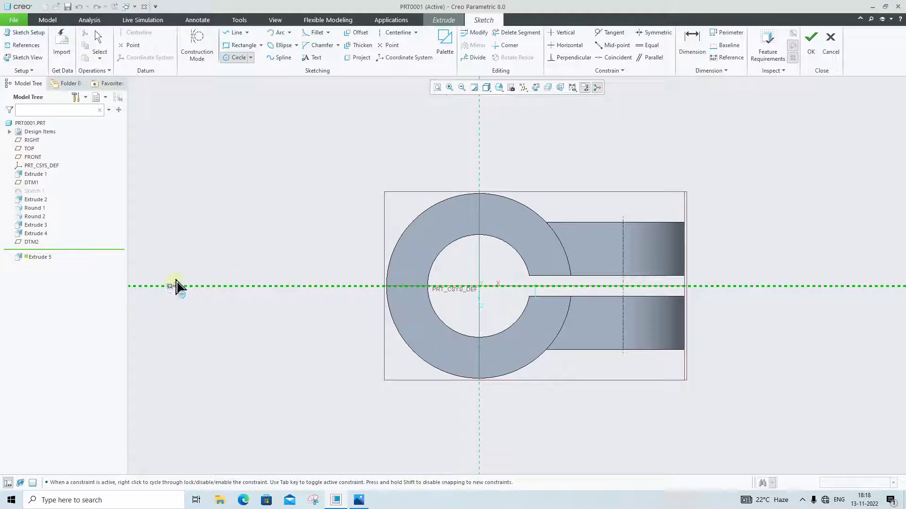
click(178, 286)
click(228, 253)
click(219, 278)
middle_click(156, 256)
- Set the inner circle's diameter to 7.5*2 and the outer circle's diameter to 17.5*2
click(171, 283)
key(BackSpace)
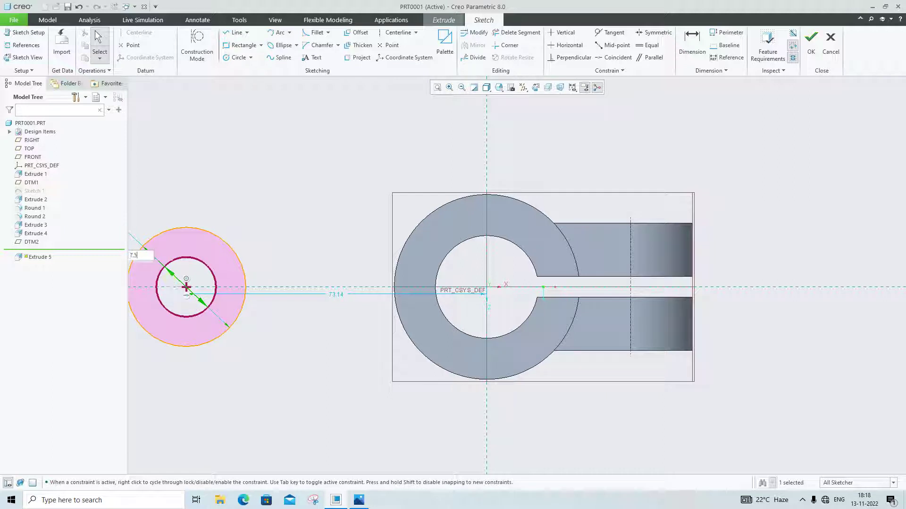
text(7.5*2)
key(Return)
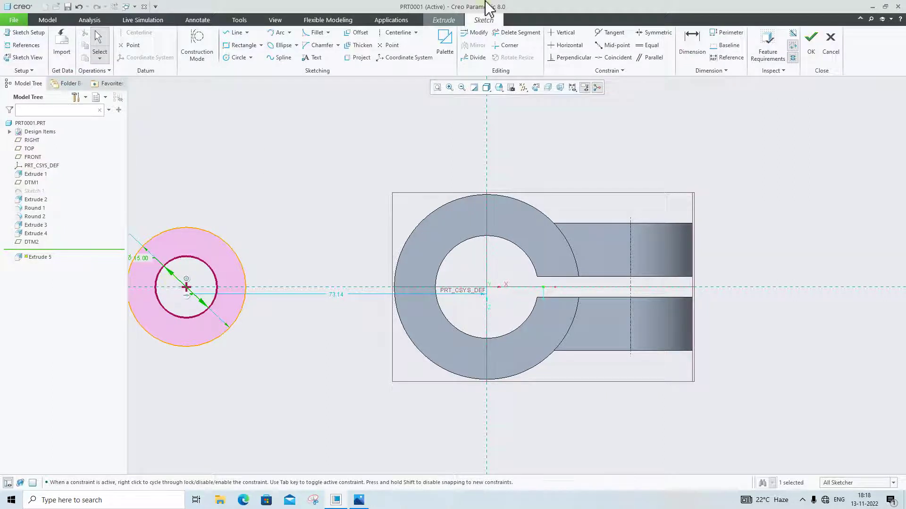
scroll(289, 285, up, 3)
scroll(207, 247, down, 3)
click(194, 216)
double_click(194, 215)
text(17.5*2)
key(Return)
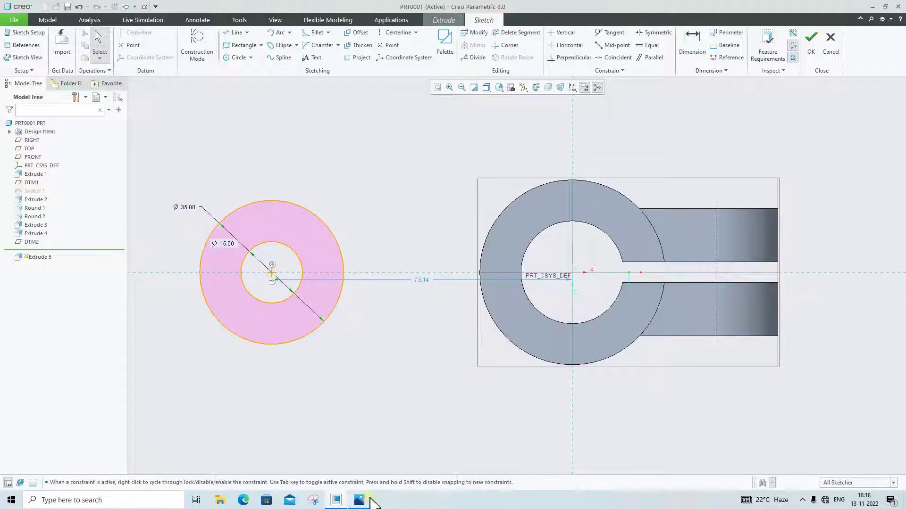
- Check the center distance in the 14.jpg reference drawing and set the circles' distance from the cylinder's center to 75
click(369, 499)
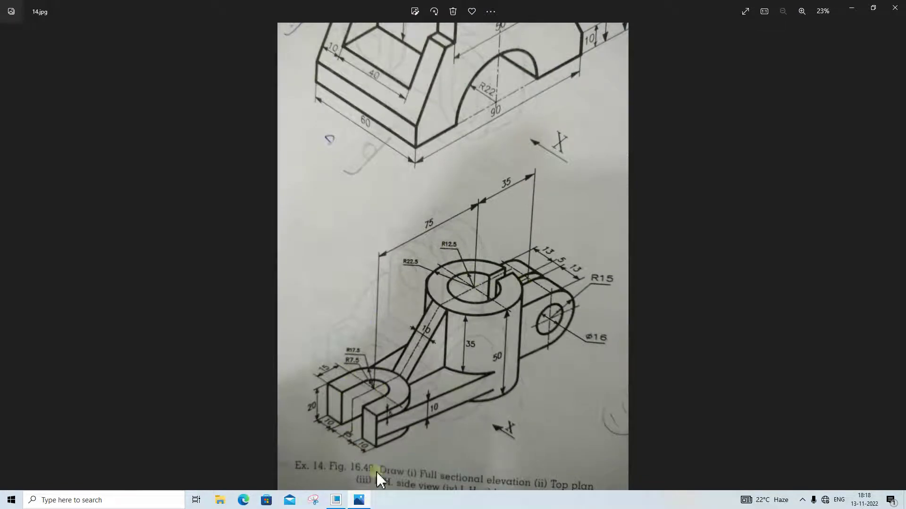
click(360, 501)
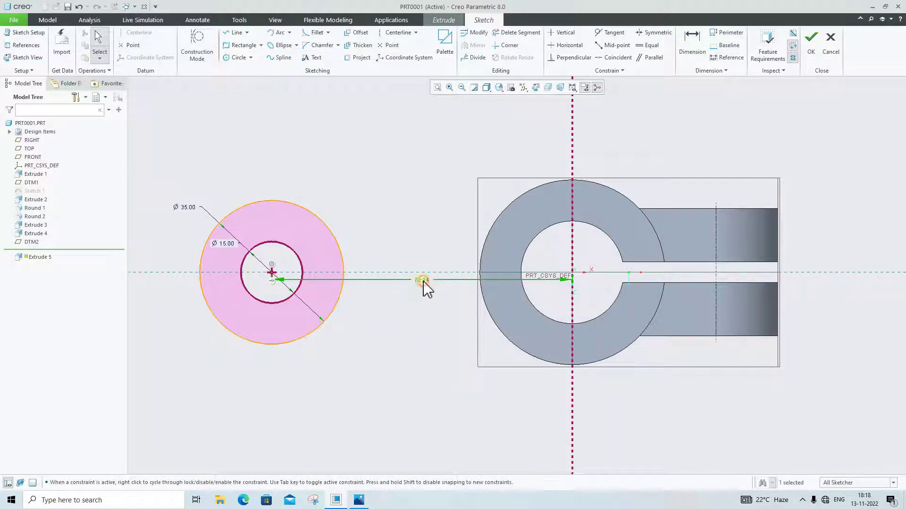
key(Return)
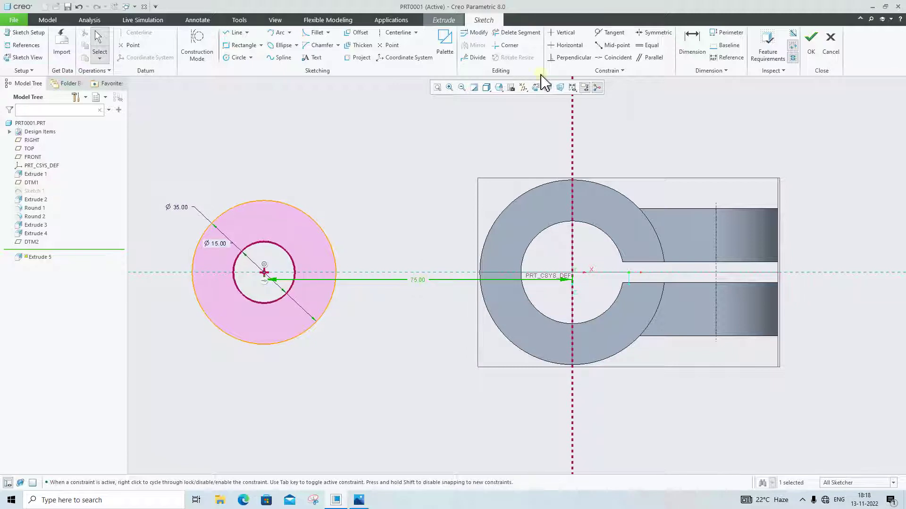
- Check the fork shape in 14.jpg and sketch two horizontal lines about 28 long from the inner circle's upper and lower tangent points, away from the cylinder
click(369, 505)
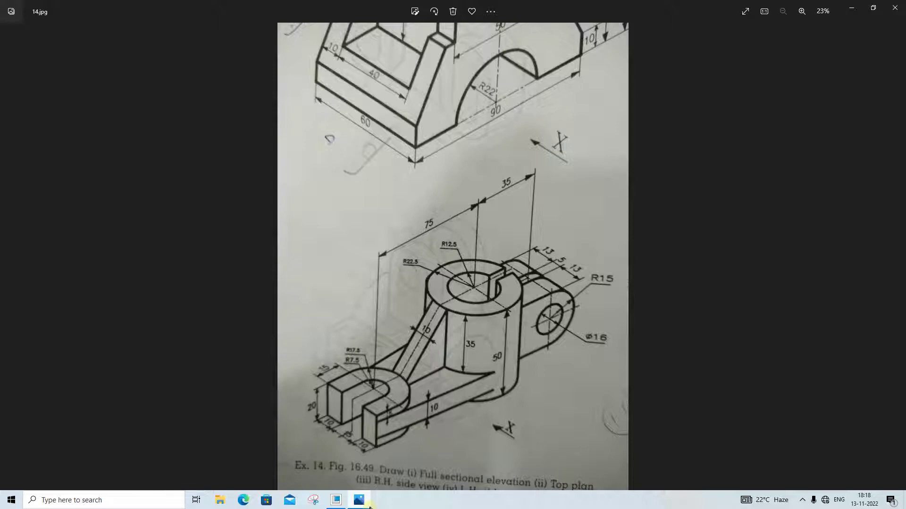
click(369, 505)
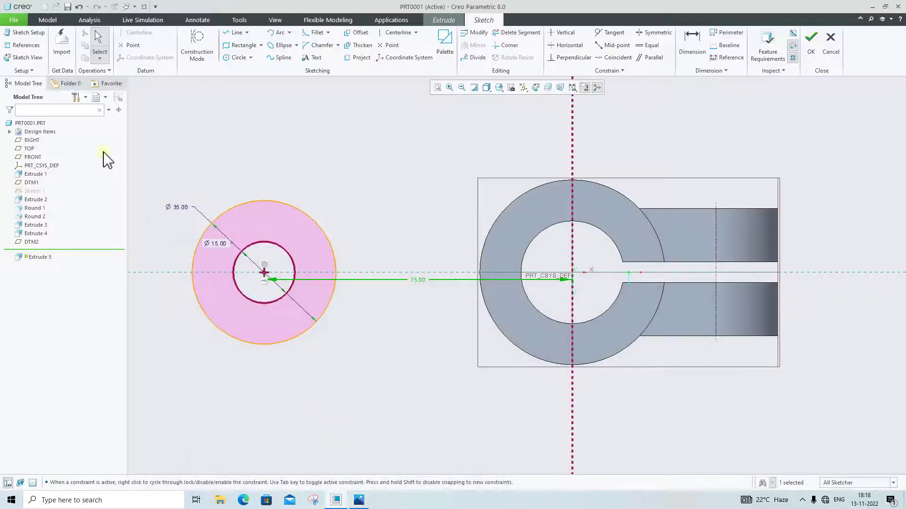
click(235, 34)
click(264, 242)
click(148, 241)
middle_click(254, 316)
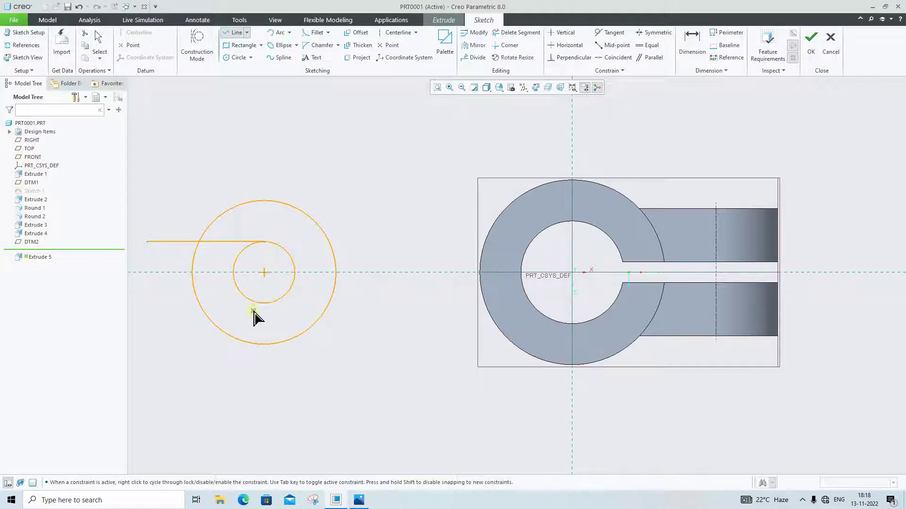
click(264, 303)
click(148, 303)
middle_click(262, 202)
- Sketch two equally long horizontal lines from the outer circle's upper and lower tangent points, ending level with the inner lines
click(264, 200)
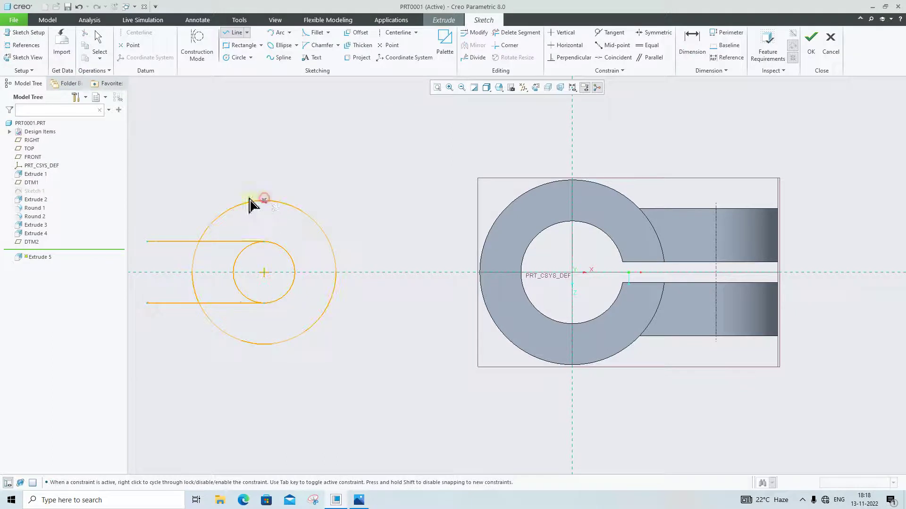
click(148, 201)
middle_click(147, 200)
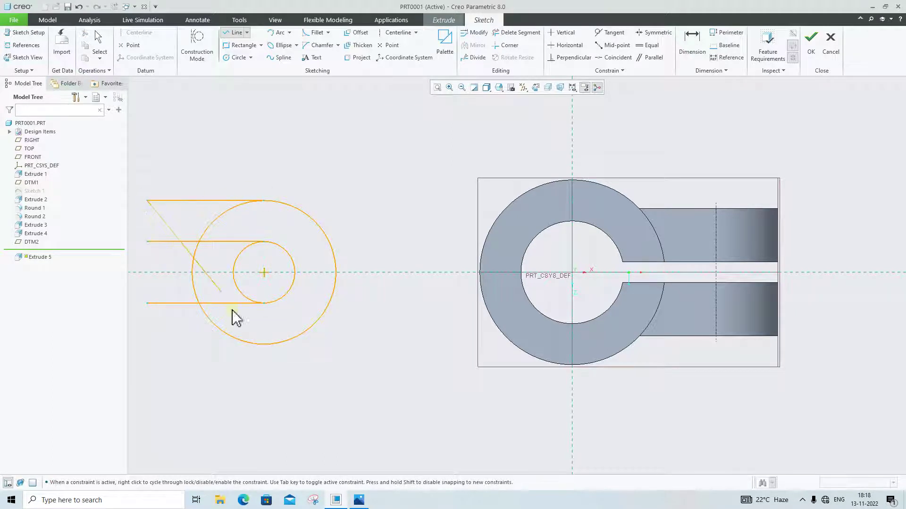
click(264, 344)
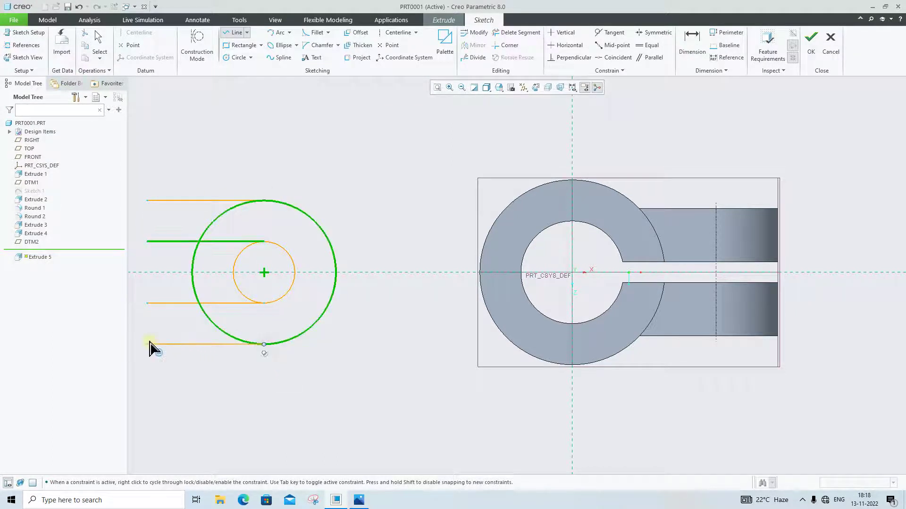
click(148, 344)
middle_click(358, 415)
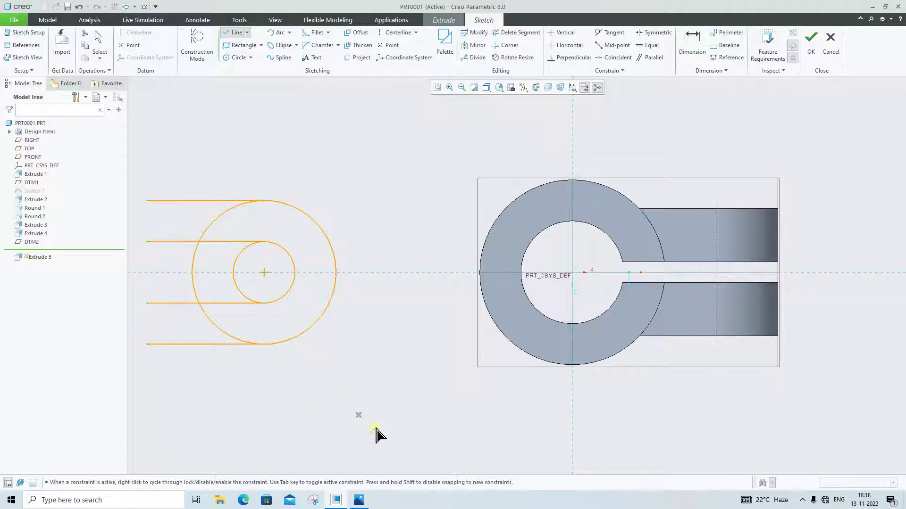
- Check the fork arm length in 14.jpg, move the line-length dimension above the circles and set it to 15
click(366, 505)
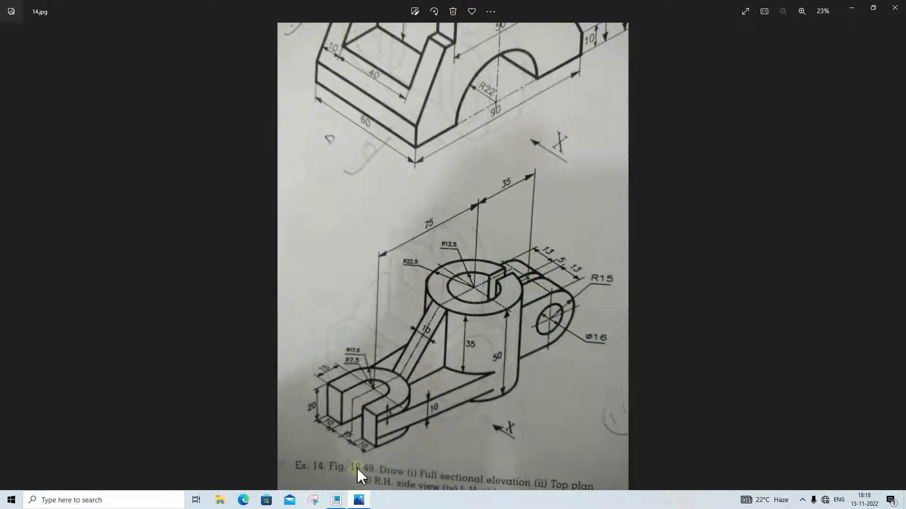
click(359, 502)
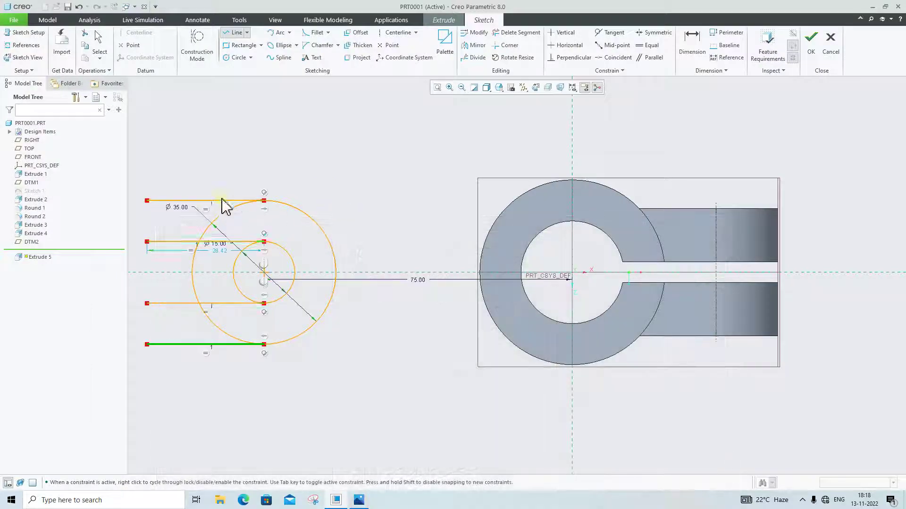
middle_click(232, 203)
click(358, 500)
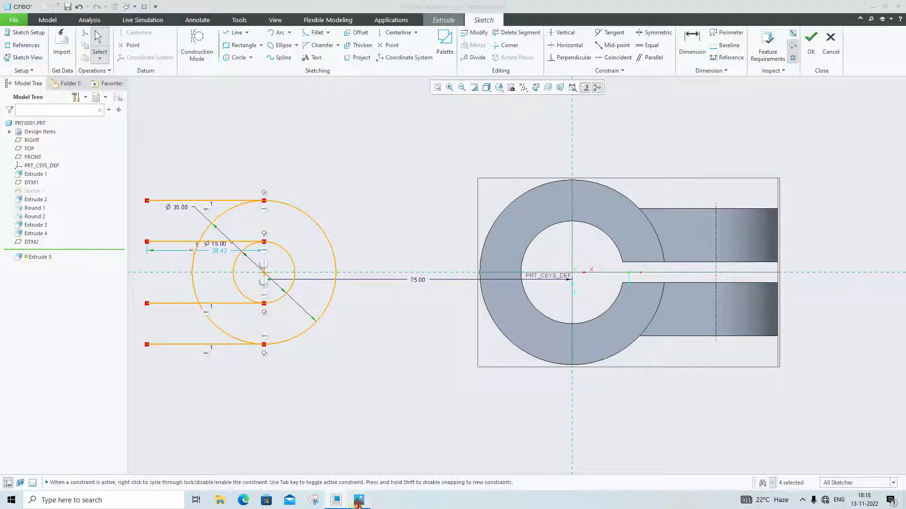
click(358, 500)
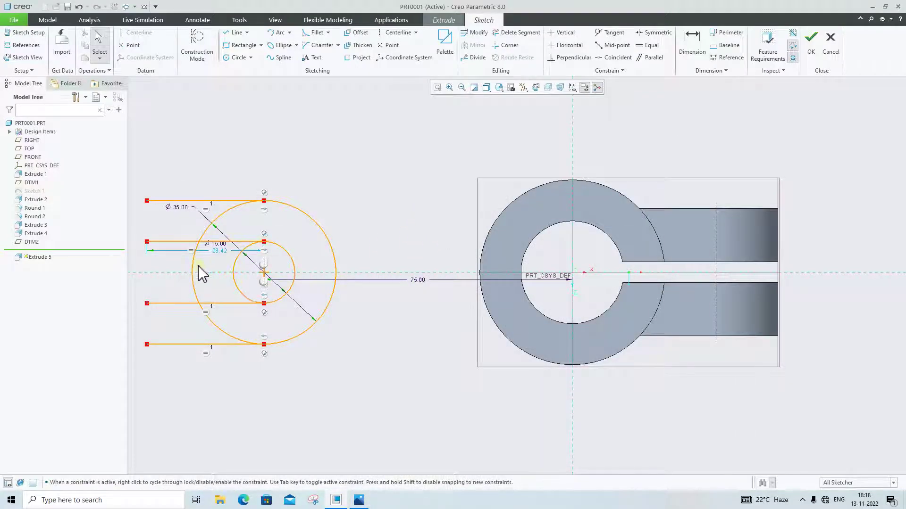
click(359, 501)
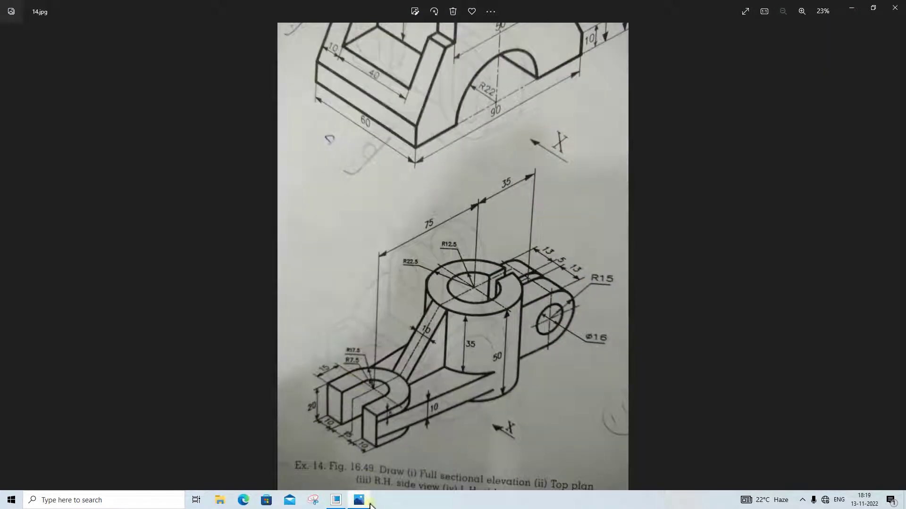
click(363, 501)
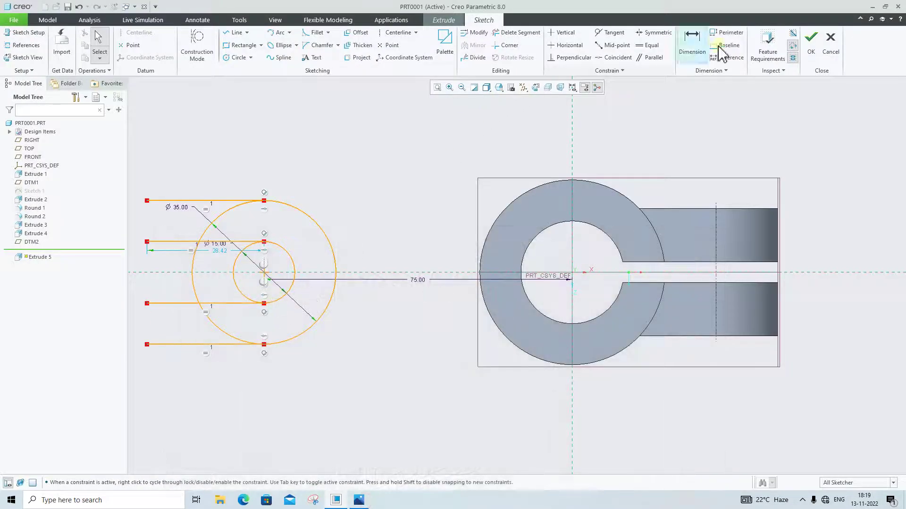
drag(233, 255, 215, 173)
double_click(217, 170)
text(15)
key(Return)
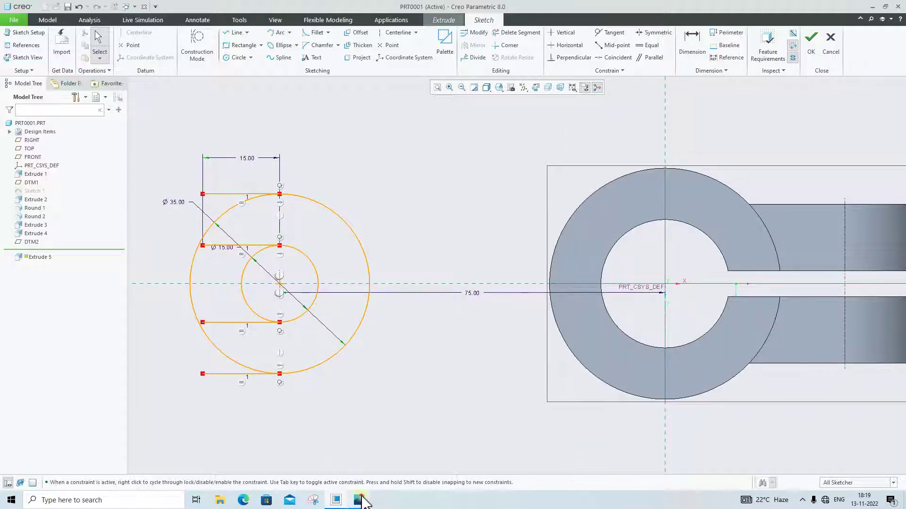
- Examine the fork end's shape and dimensions in the 14.jpg reference drawing
click(358, 500)
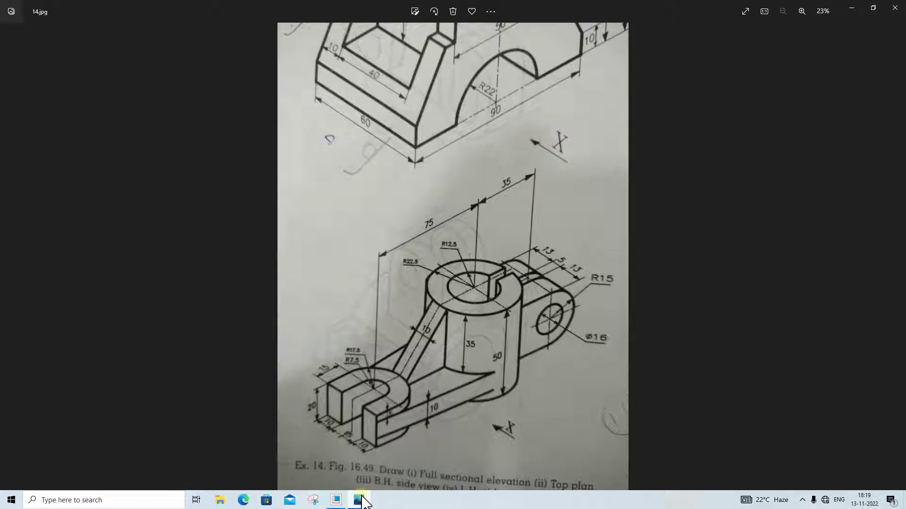
click(359, 500)
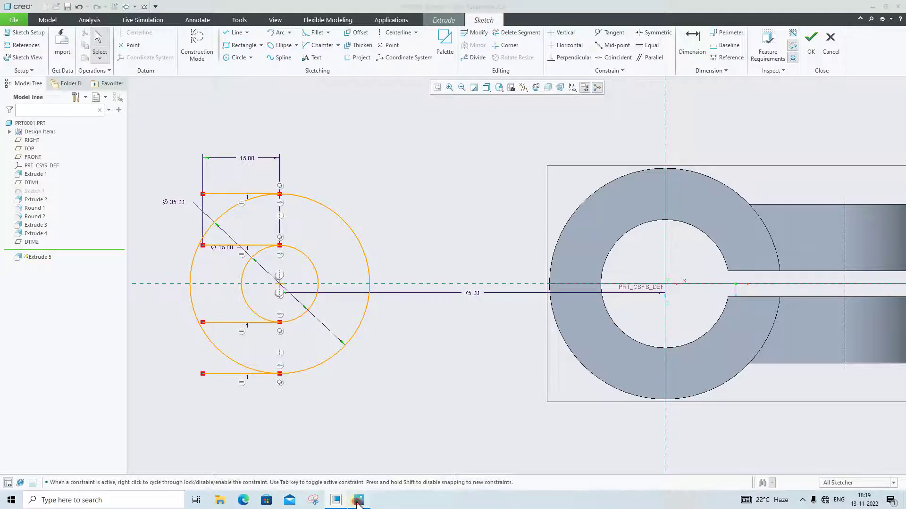
click(359, 500)
click(359, 501)
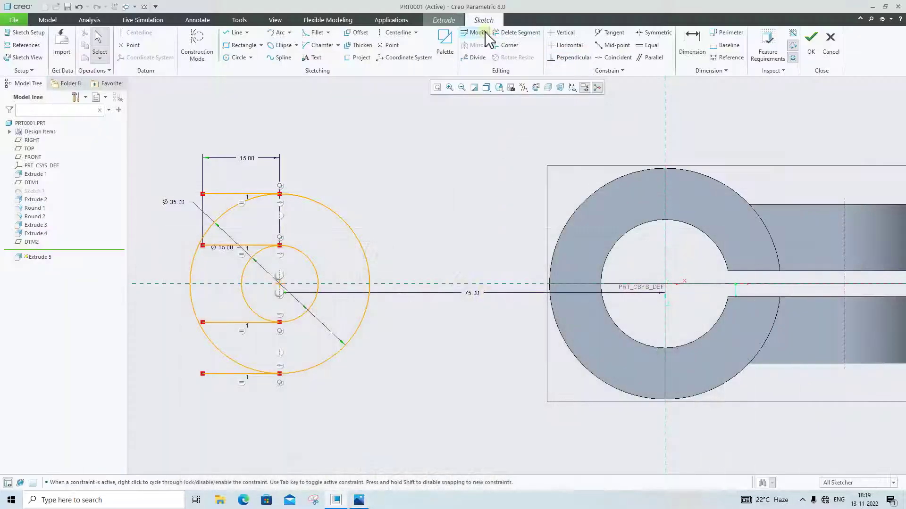
- Close the open ends of both fork arms with vertical lines joining the outer and inner horizontal lines
click(235, 32)
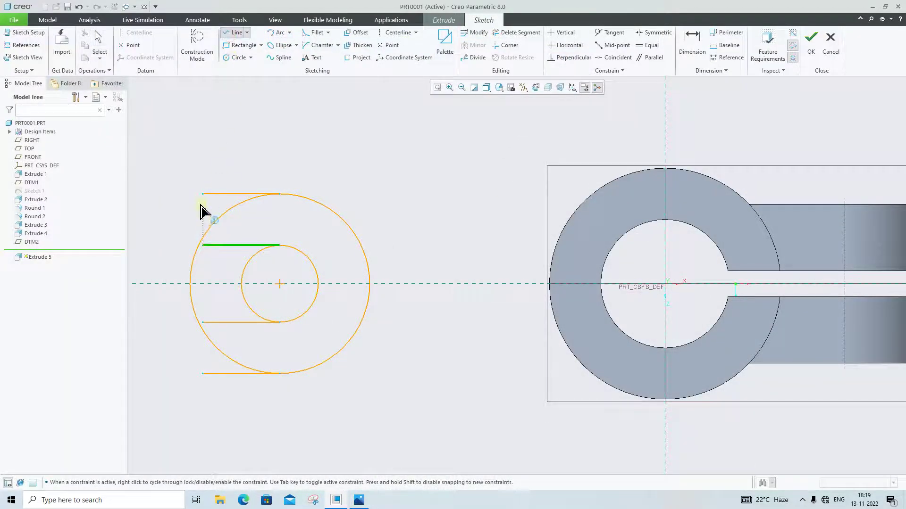
click(203, 194)
click(203, 245)
middle_click(204, 326)
click(203, 323)
click(203, 374)
middle_click(222, 370)
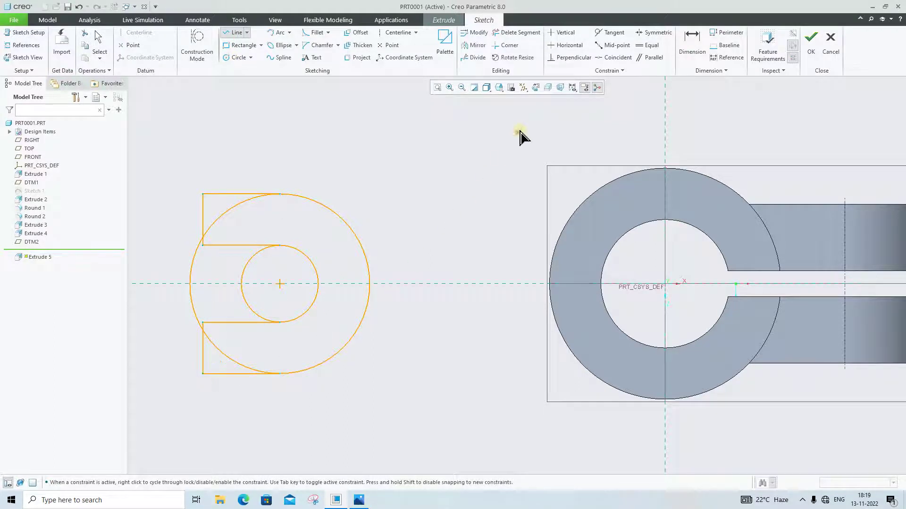
middle_click(491, 60)
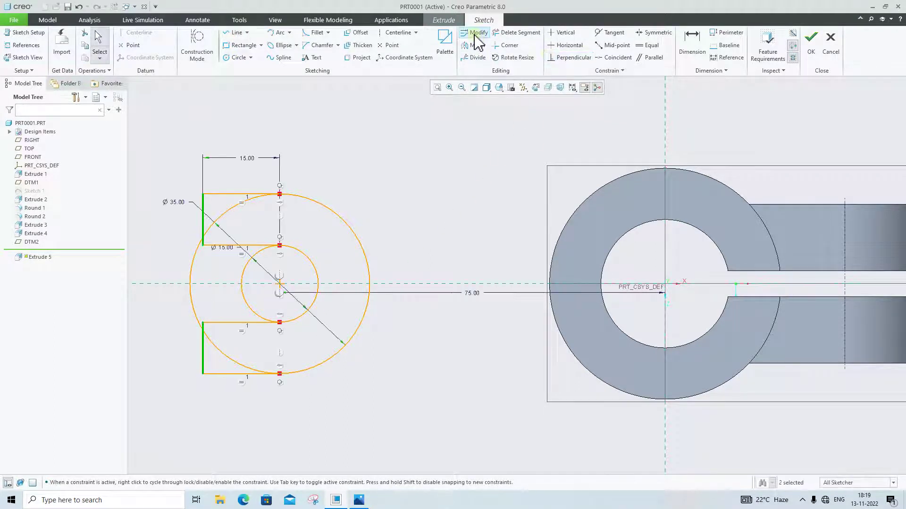
- Trim the parts of both circles on the open side so a single closed U-shaped fork profile remains
click(516, 33)
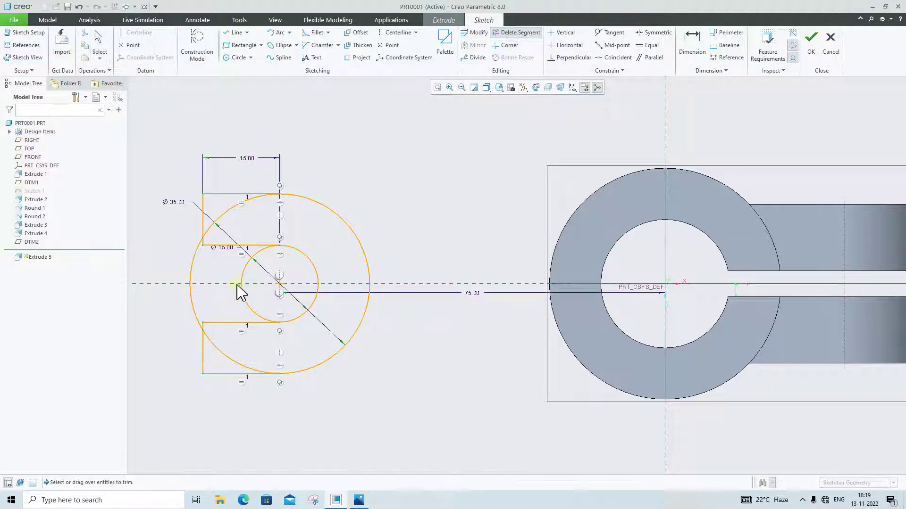
click(195, 273)
click(192, 311)
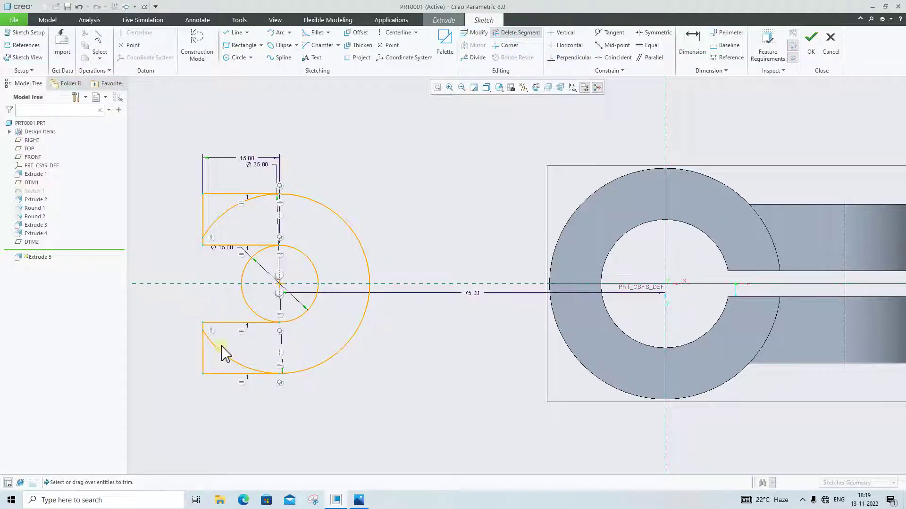
click(225, 364)
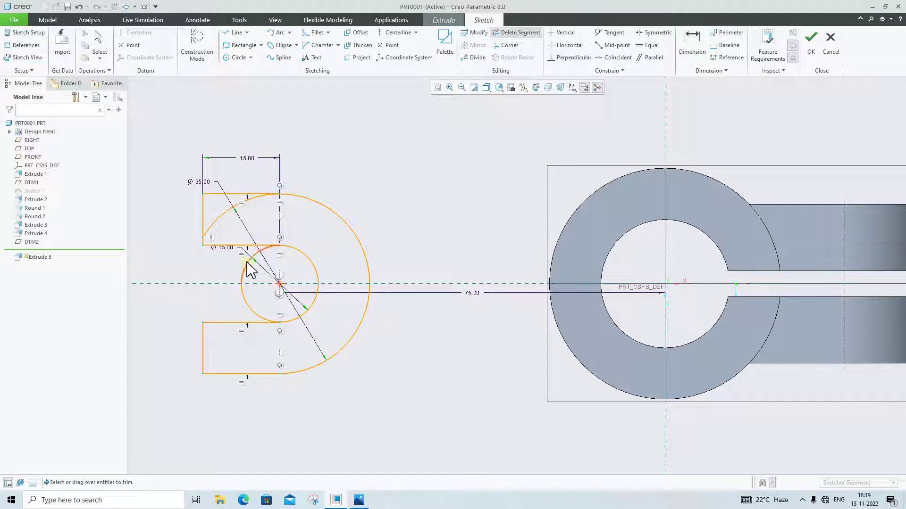
click(220, 217)
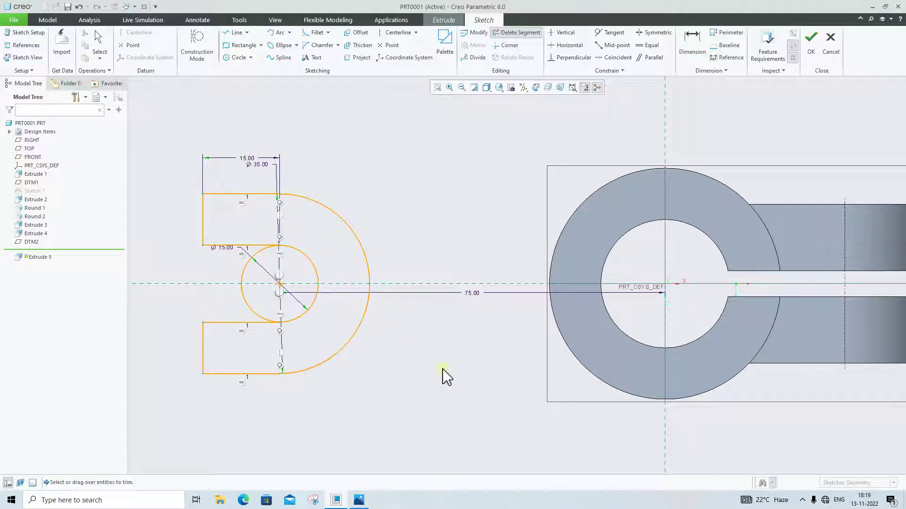
click(244, 267)
click(244, 293)
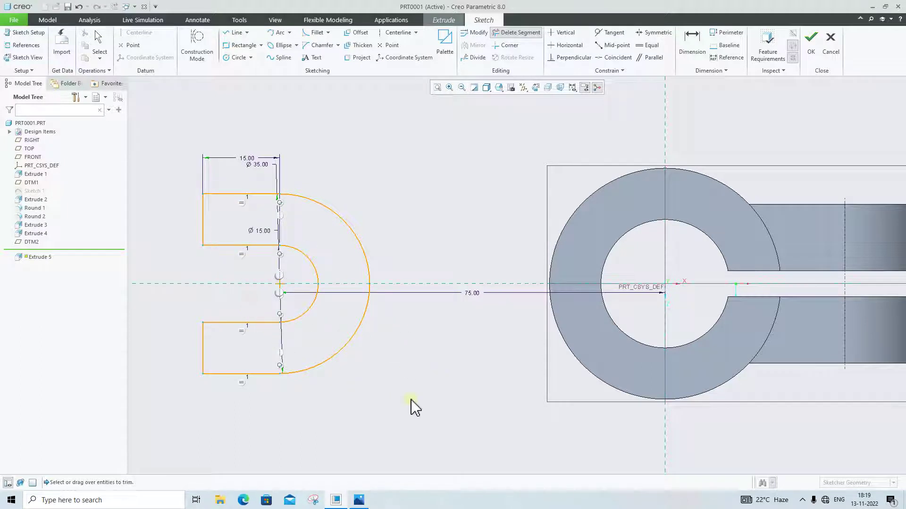
middle_click(415, 407)
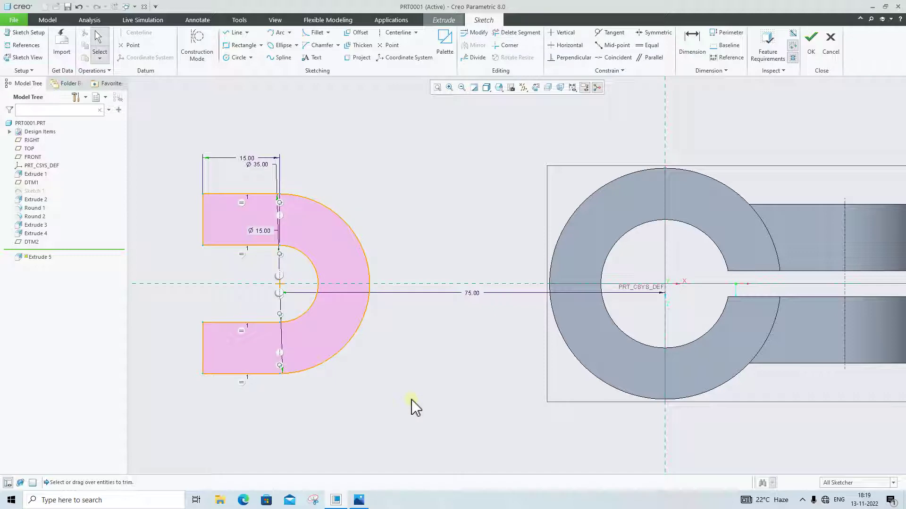
- Check the fork thickness in 14.jpg, finish the sketch and extrude the fork profile to a depth of 5
click(358, 501)
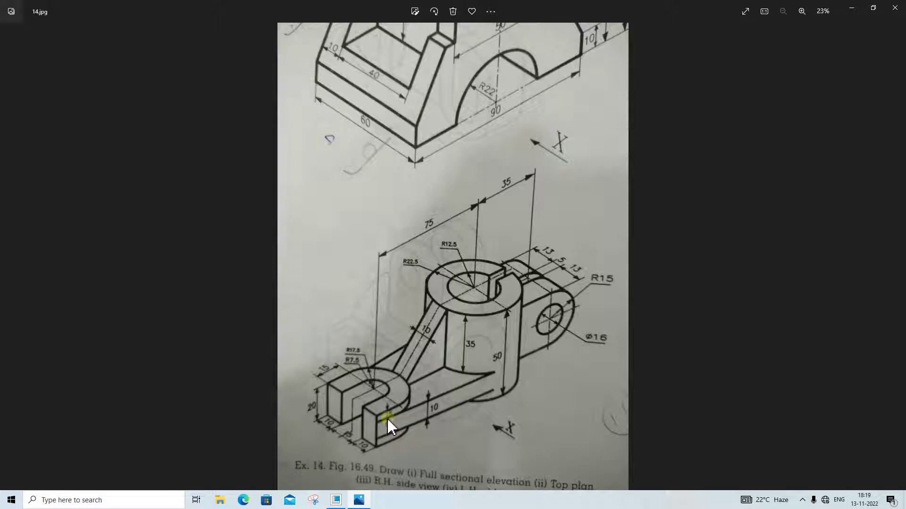
click(357, 499)
click(810, 41)
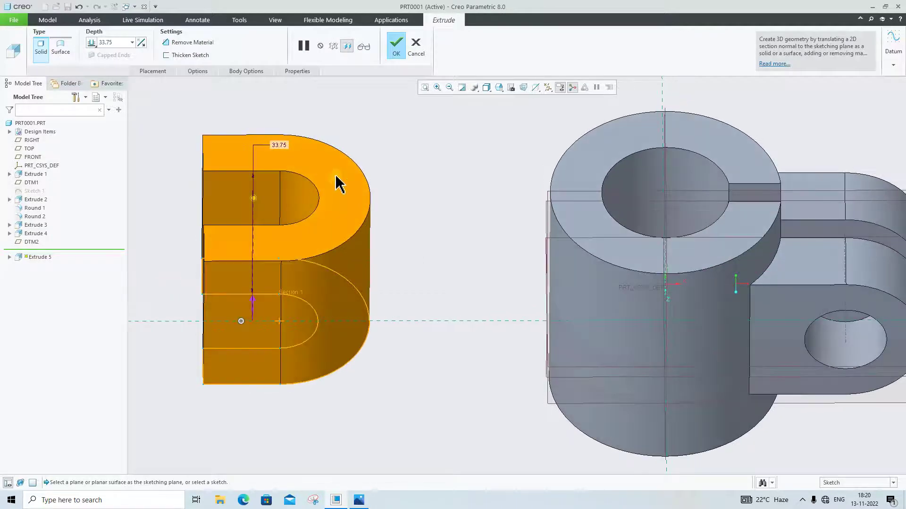
double_click(124, 45)
text(5)
key(Return)
click(395, 46)
mouse_move(485, 282)
middle_down()
mouse_move(548, 305)
mouse_move(546, 218)
mouse_move(495, 283)
middle_up()
click(503, 274)
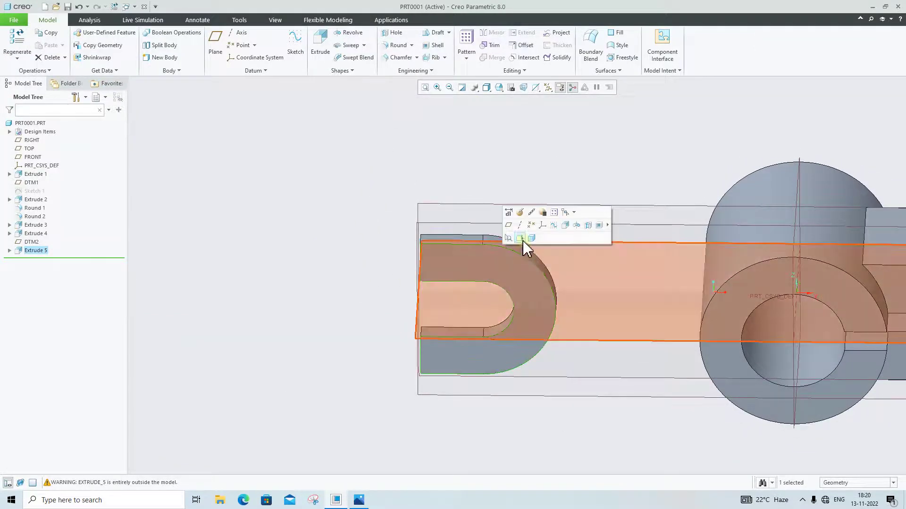
click(564, 225)
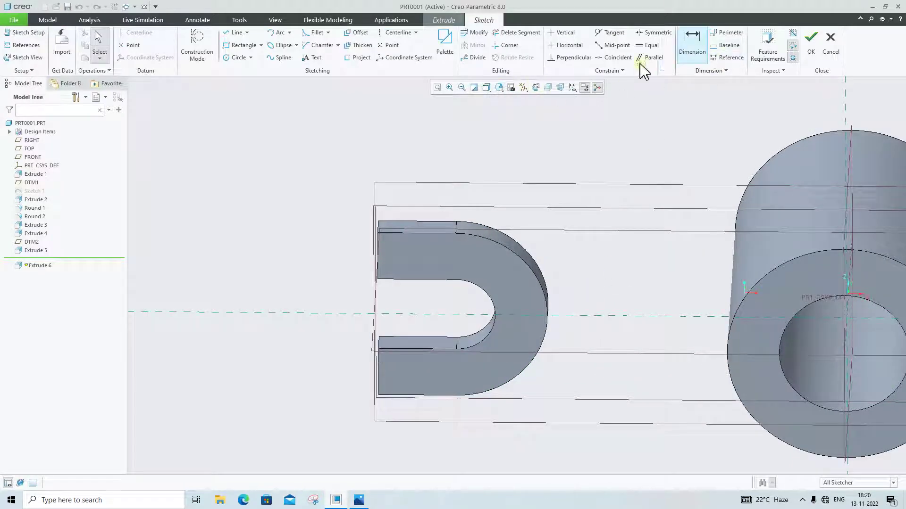
click(535, 88)
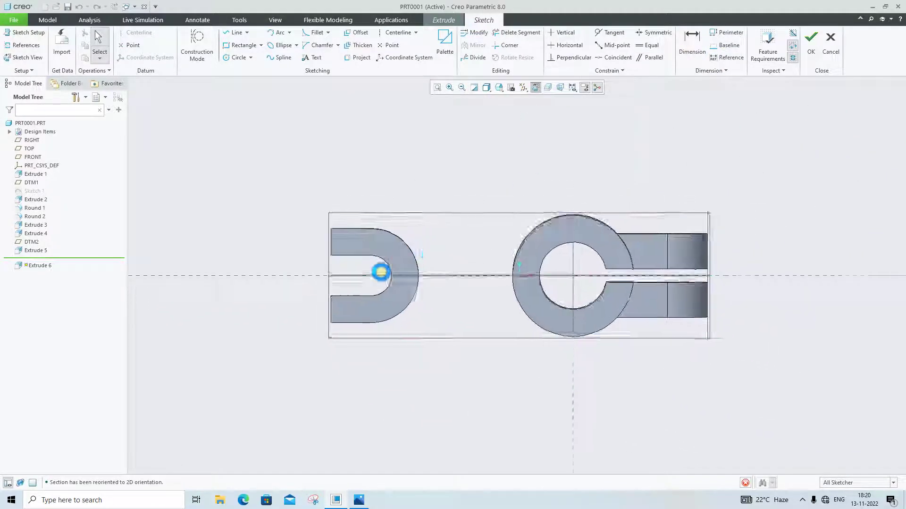
click(238, 57)
click(349, 283)
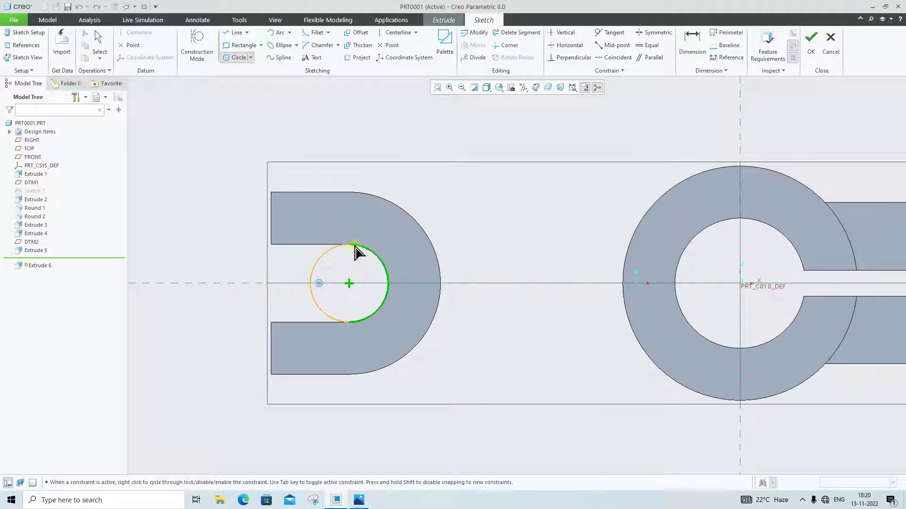
key(Escape)
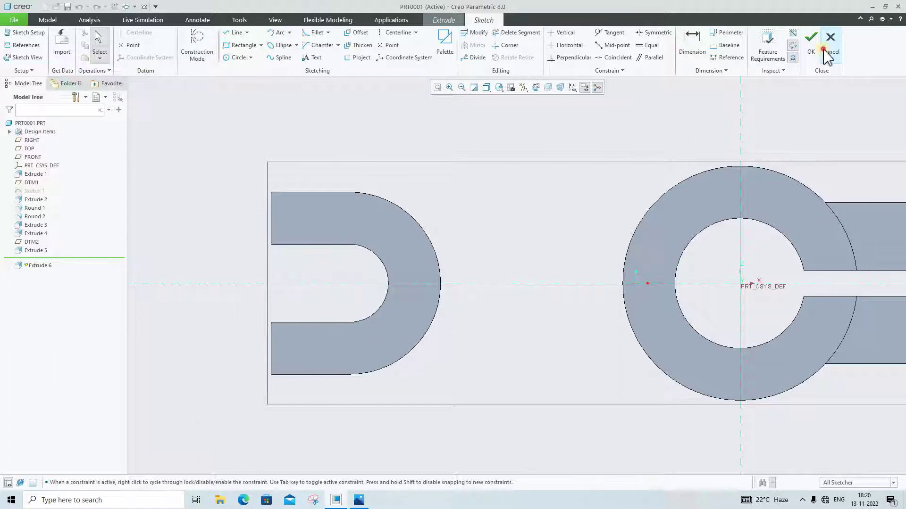
click(827, 56)
click(484, 268)
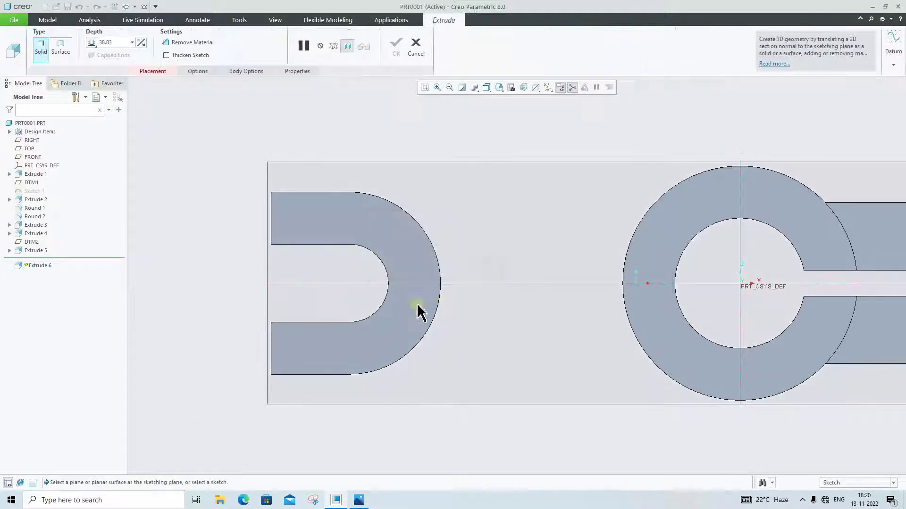
click(416, 47)
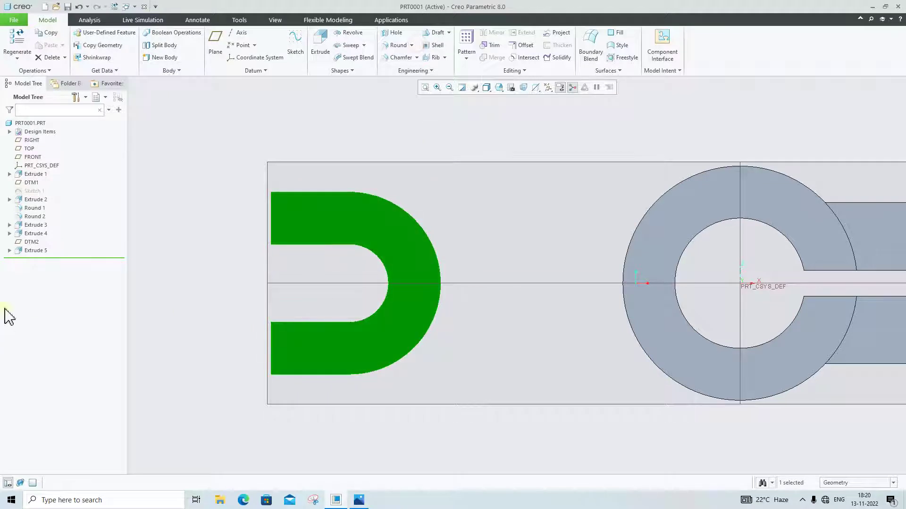
click(9, 251)
click(41, 259)
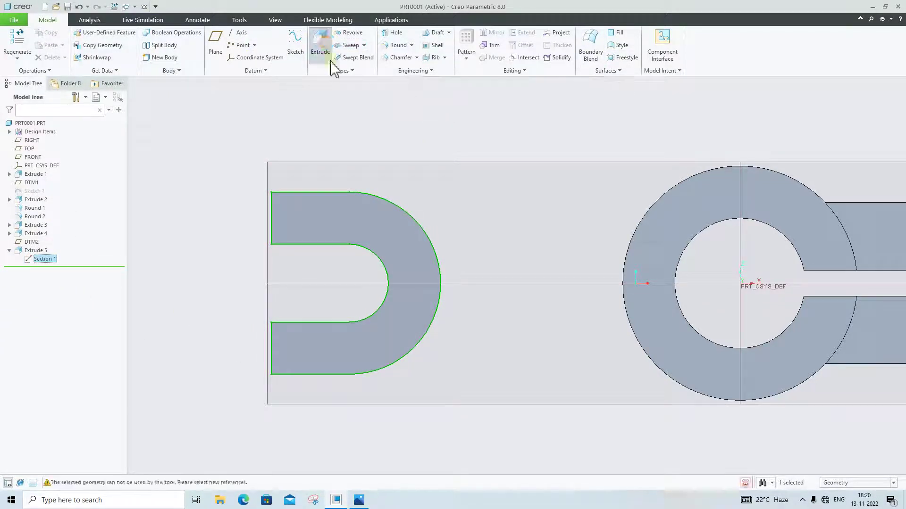
- Start an extrude sketch on the fork's flat U-shaped face and draw two concentric circles matching its inner and outer arcs
click(320, 43)
mouse_move(387, 191)
middle_down()
mouse_move(412, 222)
mouse_move(414, 245)
middle_up()
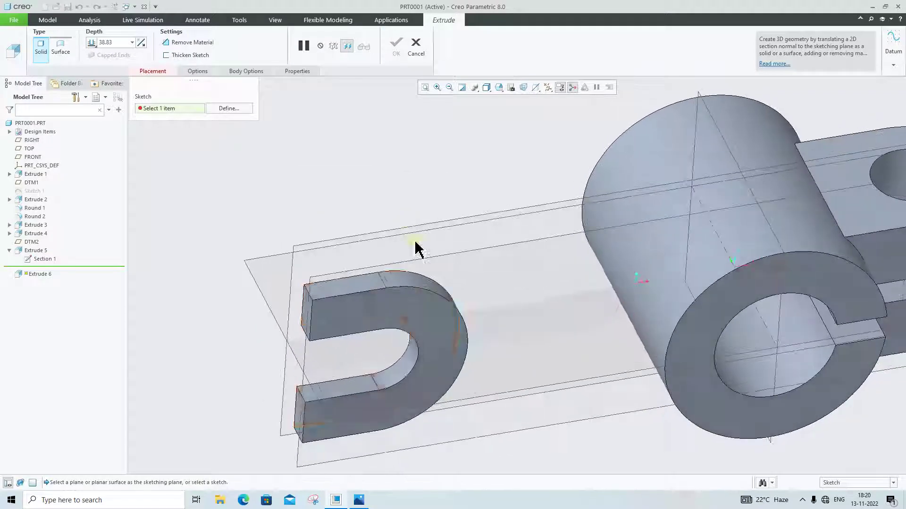
click(400, 310)
mouse_move(434, 346)
middle_down()
mouse_move(398, 290)
mouse_move(473, 289)
mouse_move(530, 209)
middle_up()
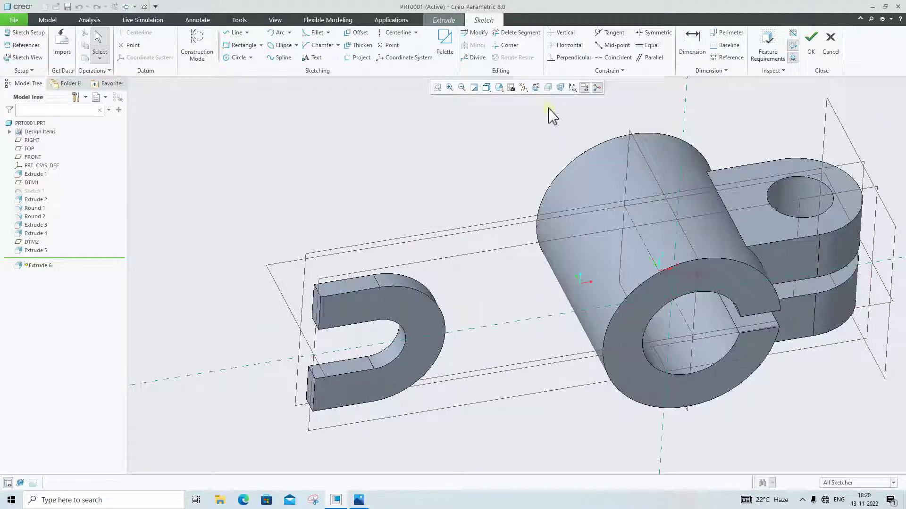
click(535, 89)
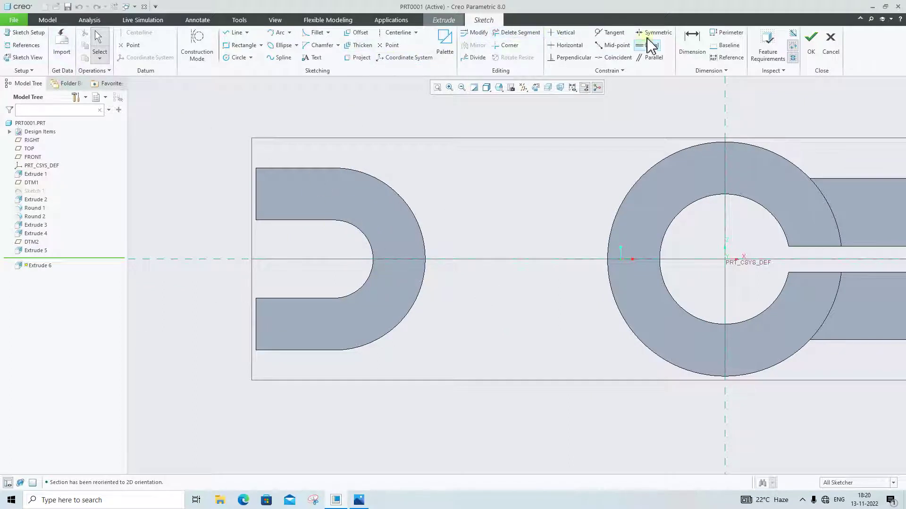
click(232, 56)
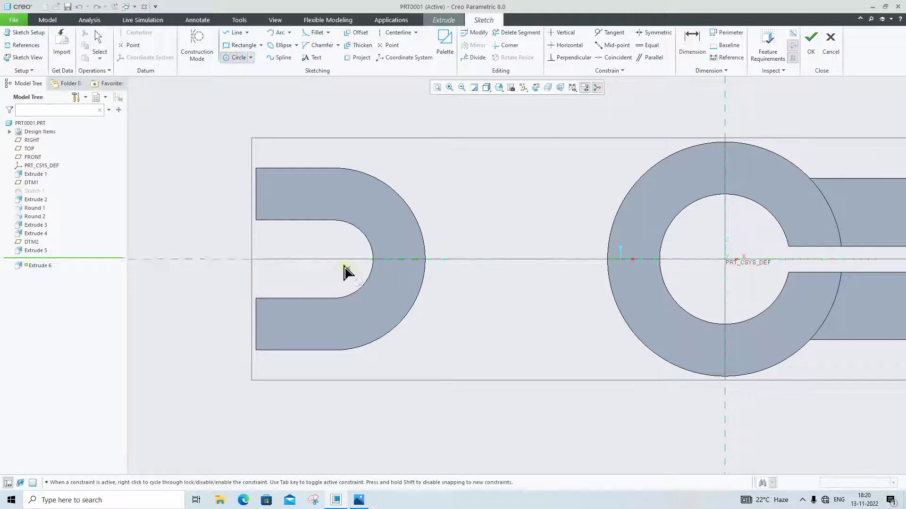
click(334, 259)
click(354, 225)
click(335, 259)
click(400, 196)
middle_click(350, 277)
- Trace the straight side and end edges of both fork arms with lines meeting the two circles
click(231, 32)
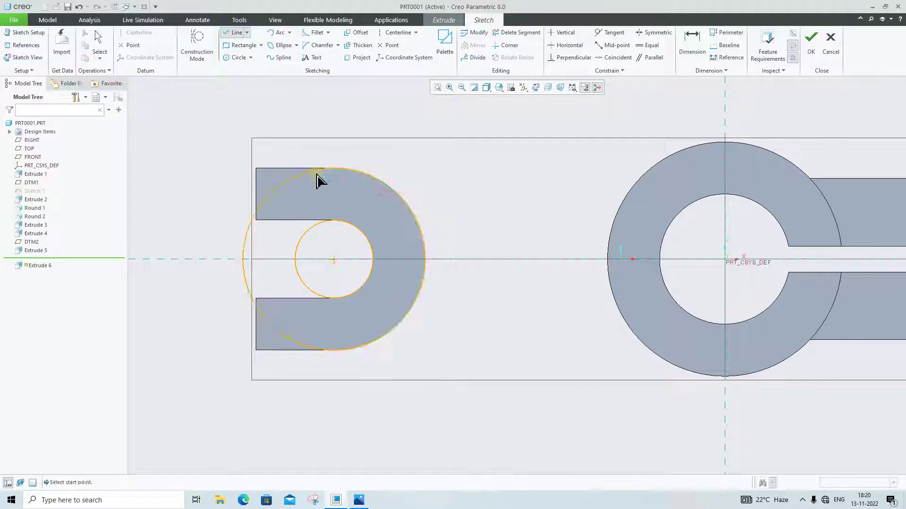
click(256, 220)
click(334, 220)
middle_click(334, 227)
click(333, 301)
click(256, 301)
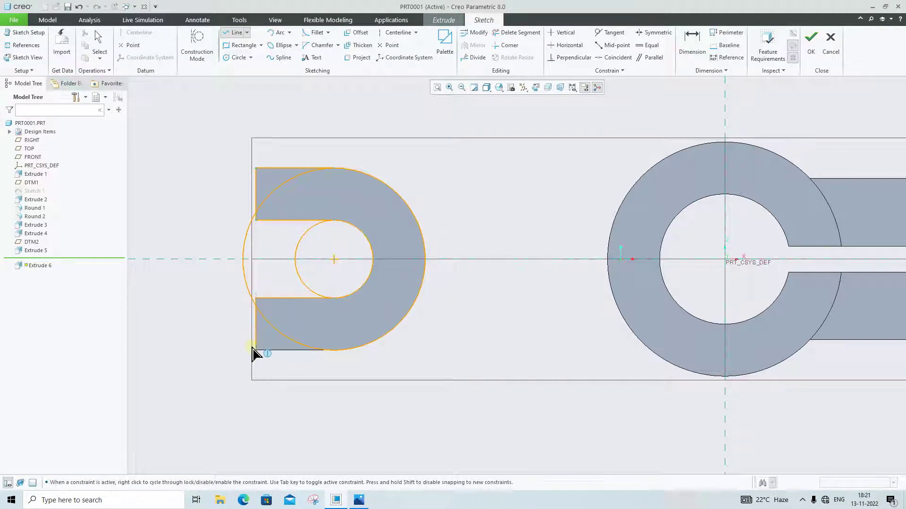
click(335, 349)
middle_click(293, 348)
scroll(293, 348, down, 3)
scroll(335, 307, up, 3)
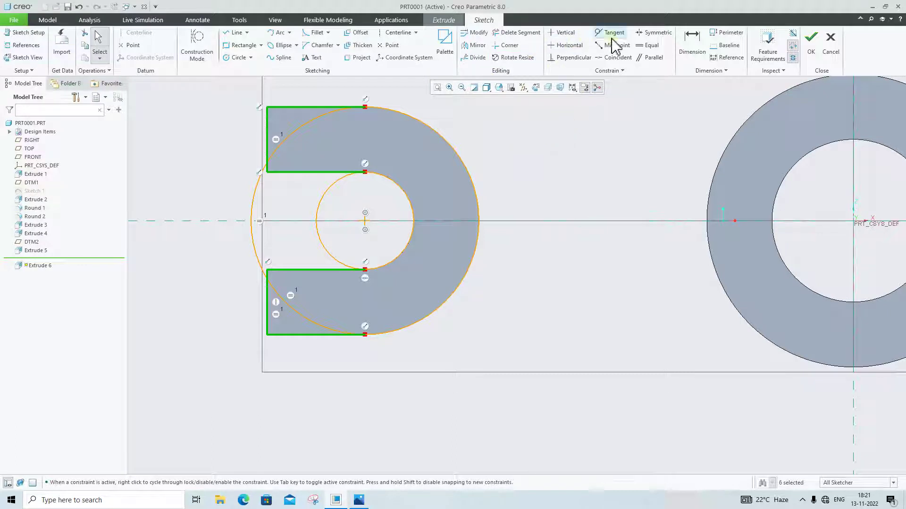
- Trim the inner and outer circle segments on the open side, leaving a closed U-shaped outline over the fork
click(518, 32)
click(337, 185)
click(337, 264)
click(253, 202)
click(295, 134)
click(259, 266)
click(278, 299)
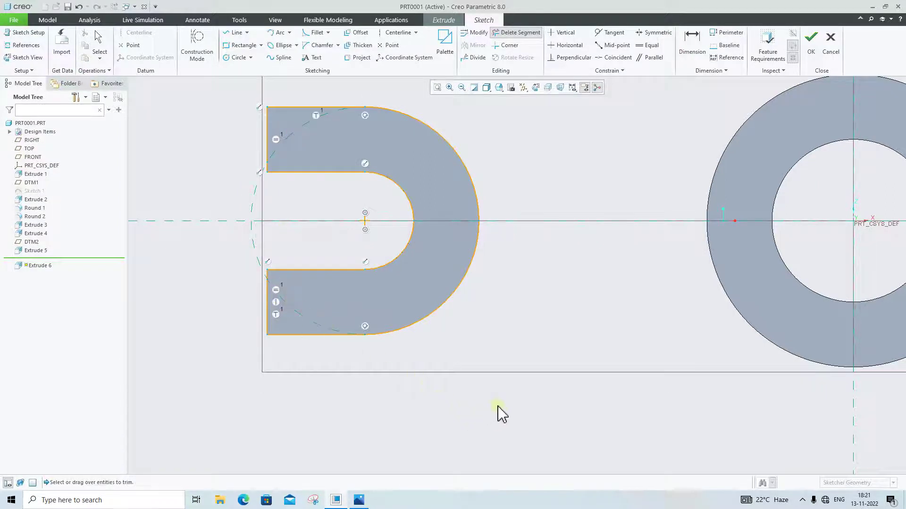
middle_click(539, 349)
- Finish the sketch and extrude the second fork profile to a depth of 15
click(810, 40)
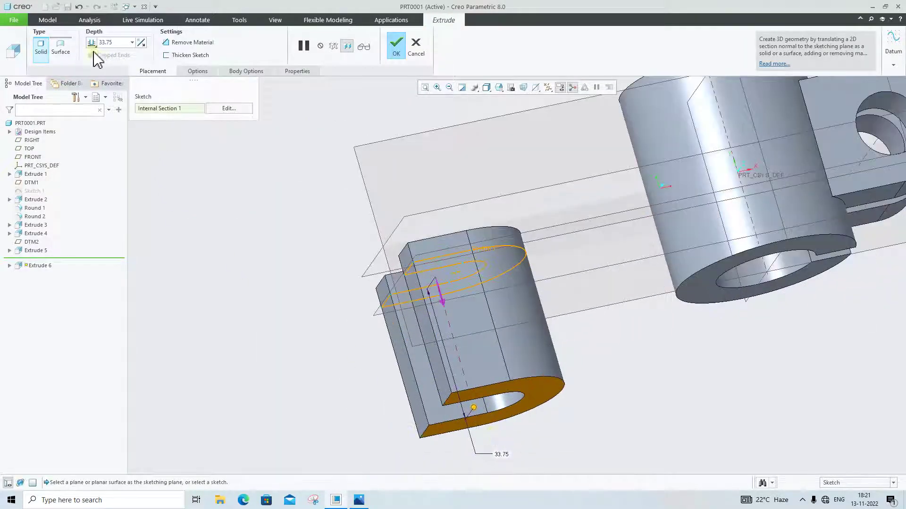
double_click(115, 46)
key(BackSpace)
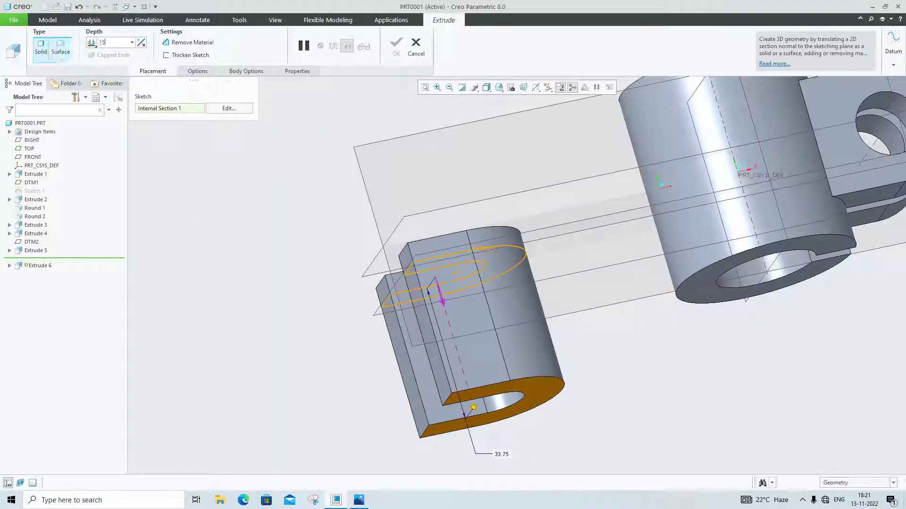
text(15)
key(Return)
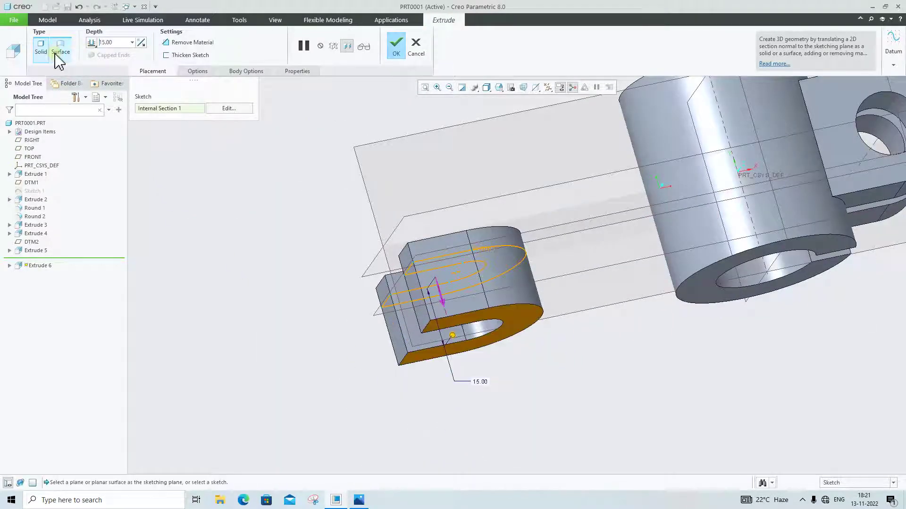
click(396, 45)
middle_drag(534, 196, 679, 176)
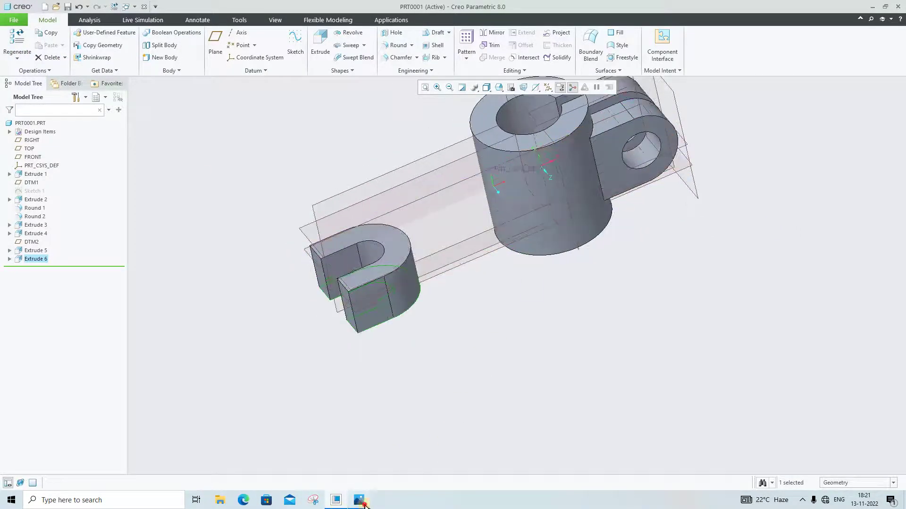
- Check the connecting web's dimensions in 14.jpg and start an extrude sketch on datum plane DTM2, viewed in 2D orientation
click(364, 505)
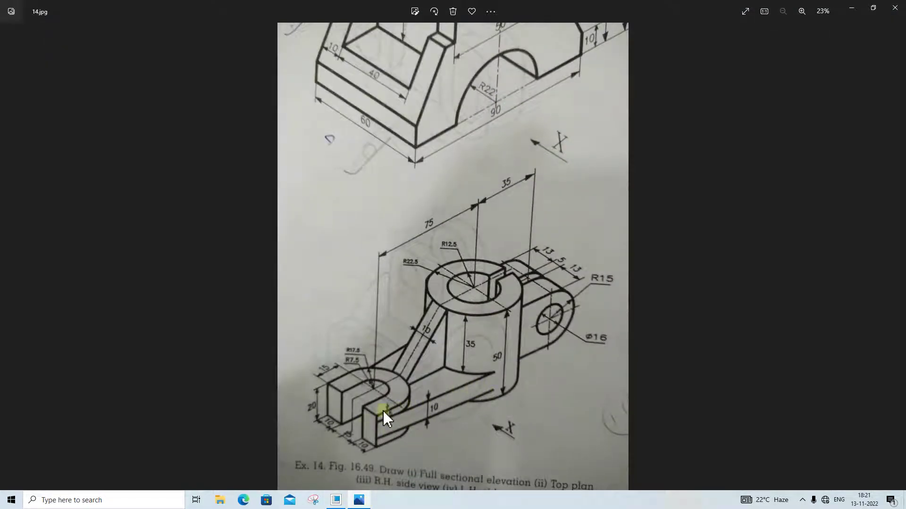
click(365, 503)
scroll(395, 293, up, 3)
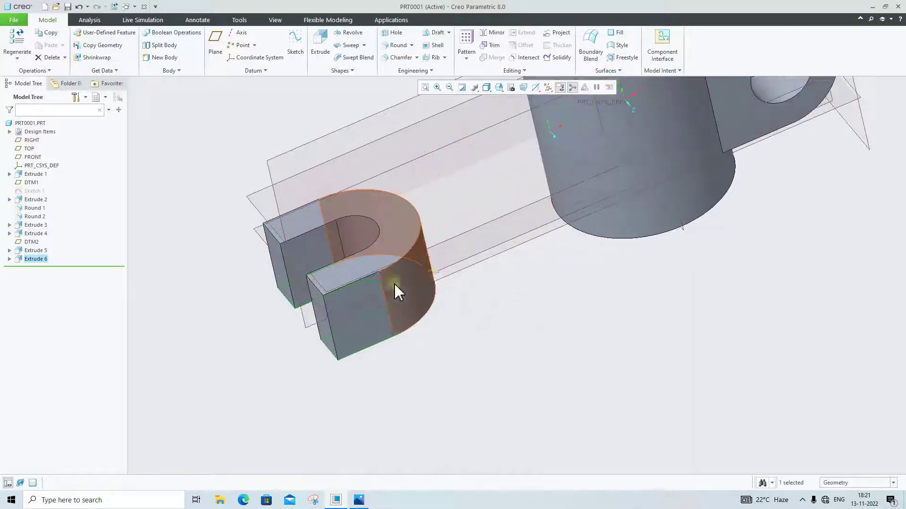
middle_drag(411, 277, 344, 242)
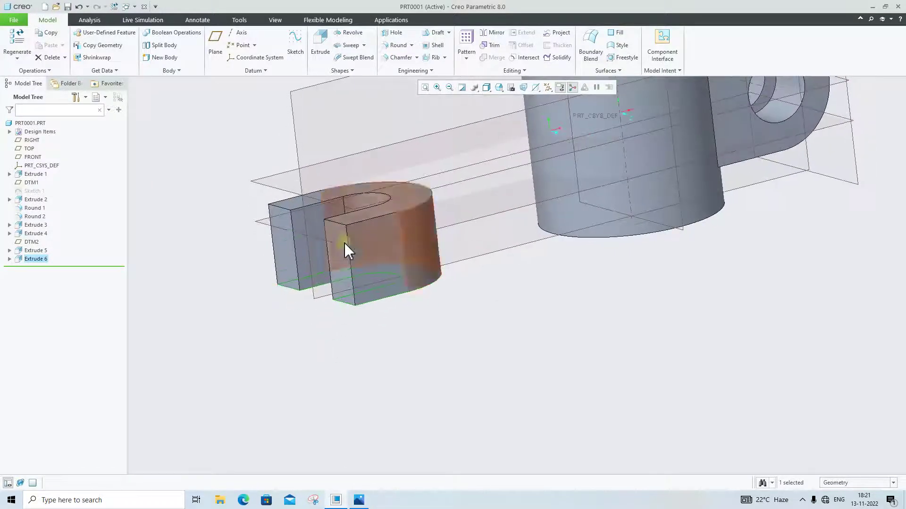
click(295, 233)
click(312, 188)
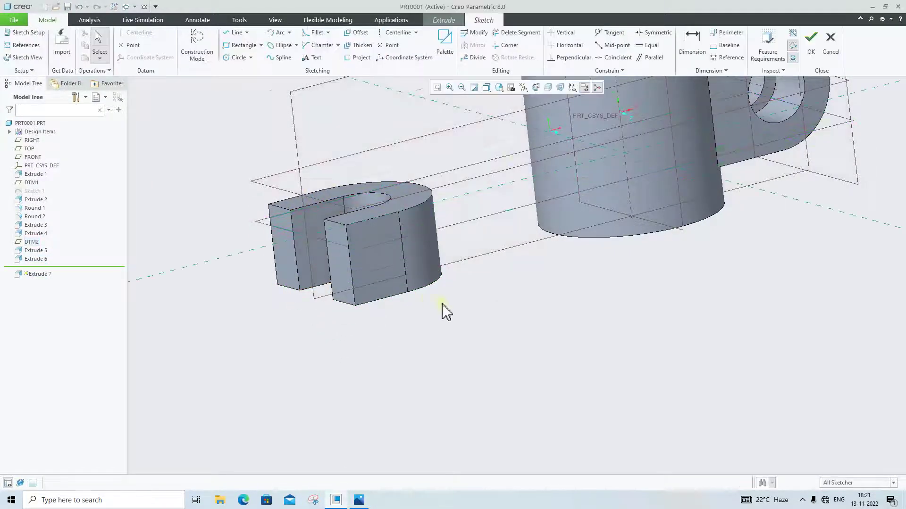
click(536, 88)
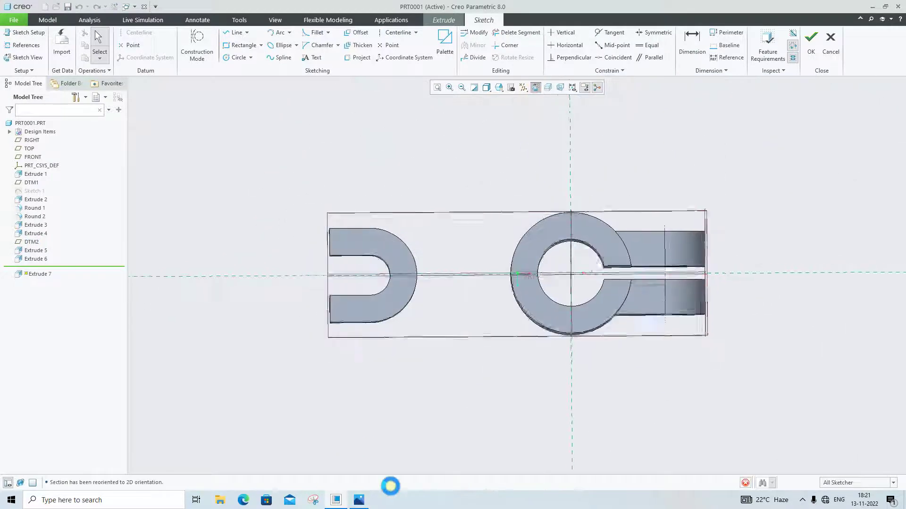
click(365, 504)
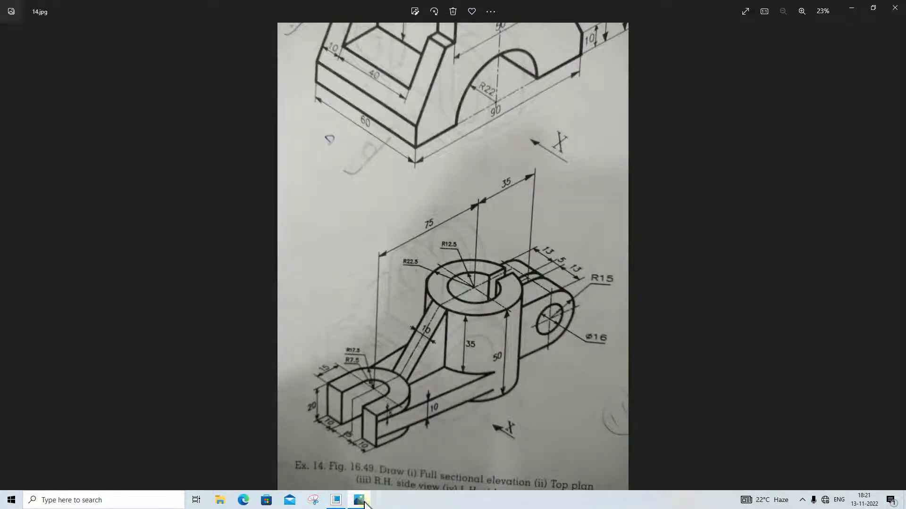
click(365, 504)
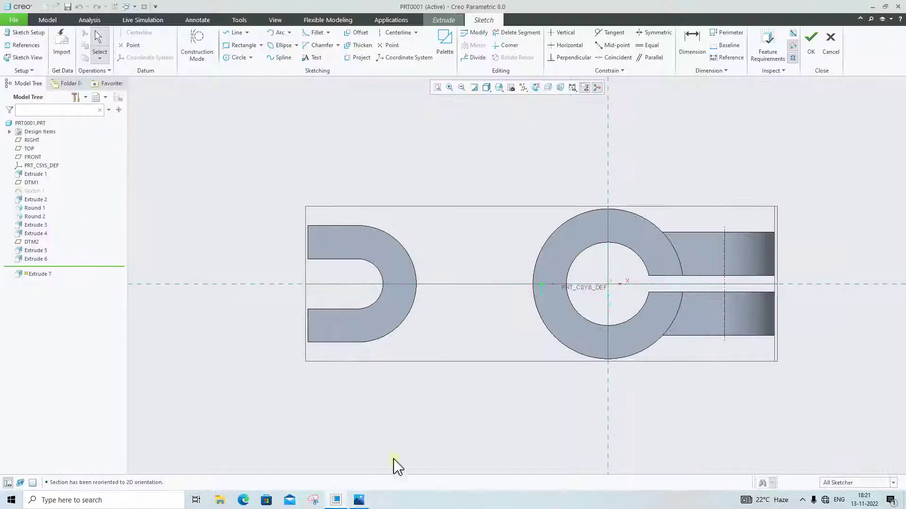
click(358, 503)
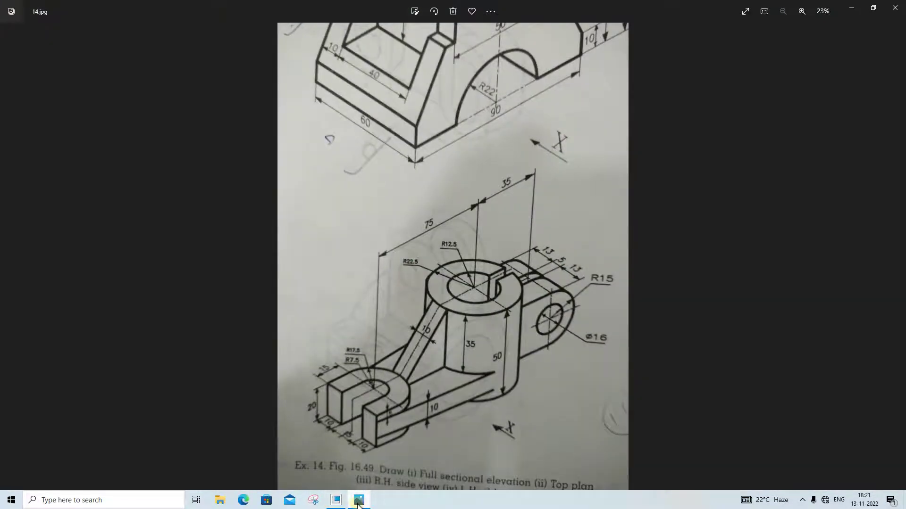
click(358, 504)
click(234, 33)
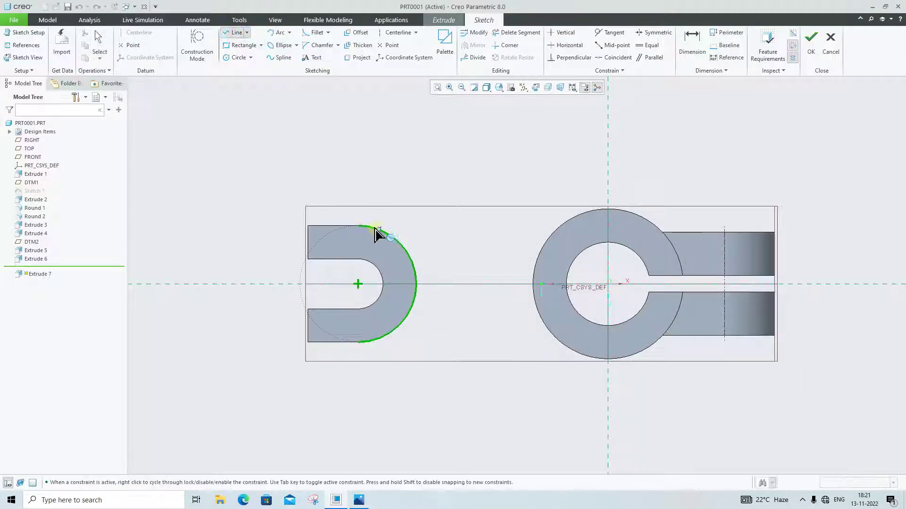
click(359, 226)
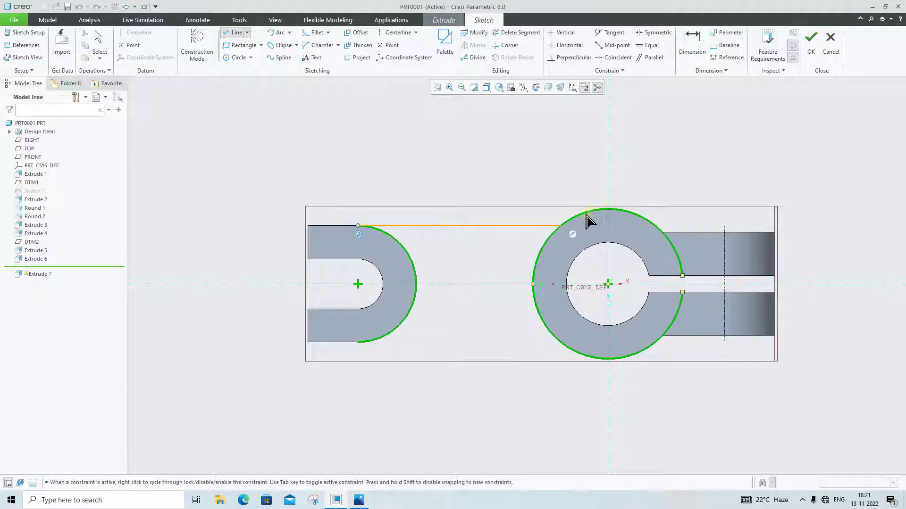
middle_click(607, 216)
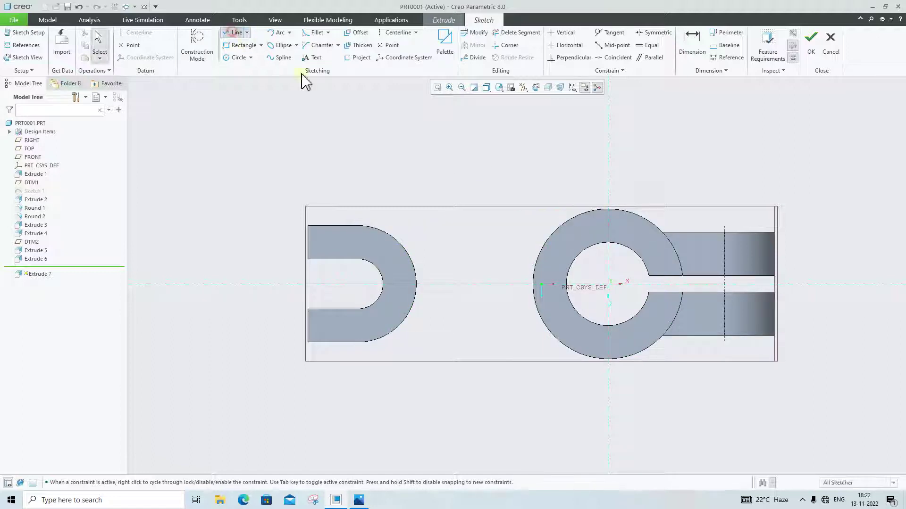
- Draw a sloping line from the cylinder's outer circle to the outer end corner of the upper fork arm
click(600, 215)
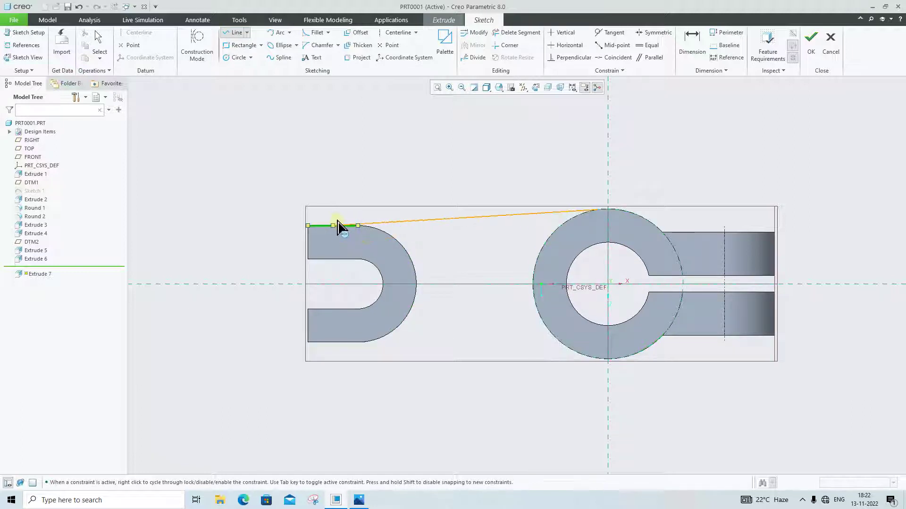
click(305, 225)
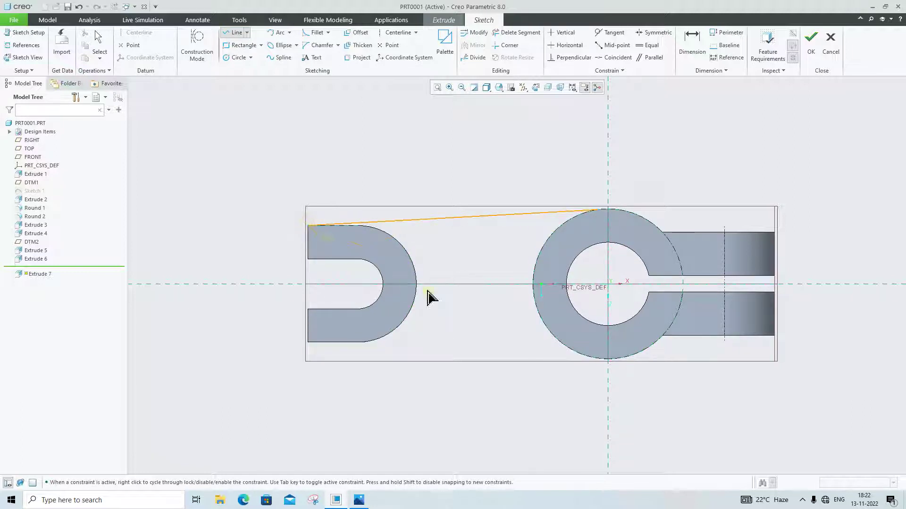
middle_click(591, 250)
scroll(596, 233, up, 2)
click(596, 234)
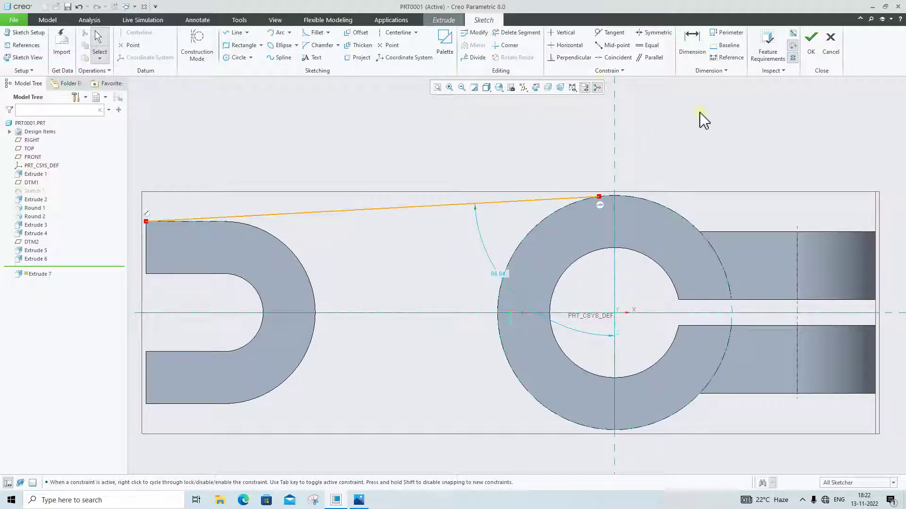
- Constrain the sloping line tangent to the cylinder's outer circle
click(610, 33)
click(564, 200)
click(573, 210)
middle_click(726, 142)
scroll(529, 297, down, 3)
scroll(421, 335, up, 2)
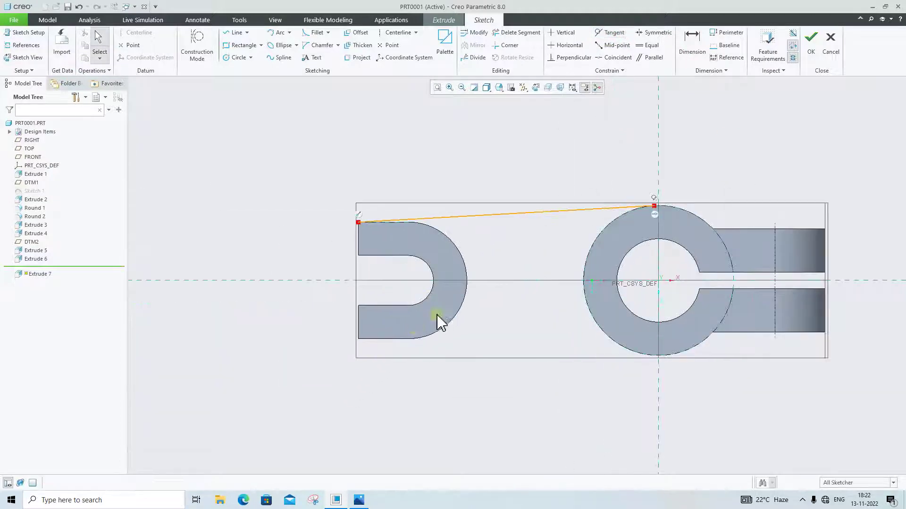
scroll(372, 259, up, 3)
scroll(495, 290, down, 2)
scroll(712, 319, down, 1)
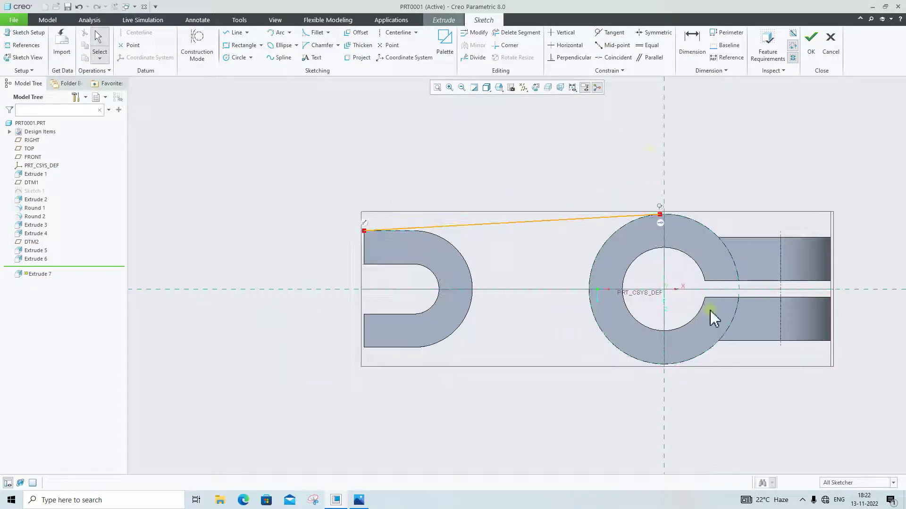
- Mirror the tangent line about the horizontal reference to form the web's opposite side
click(555, 221)
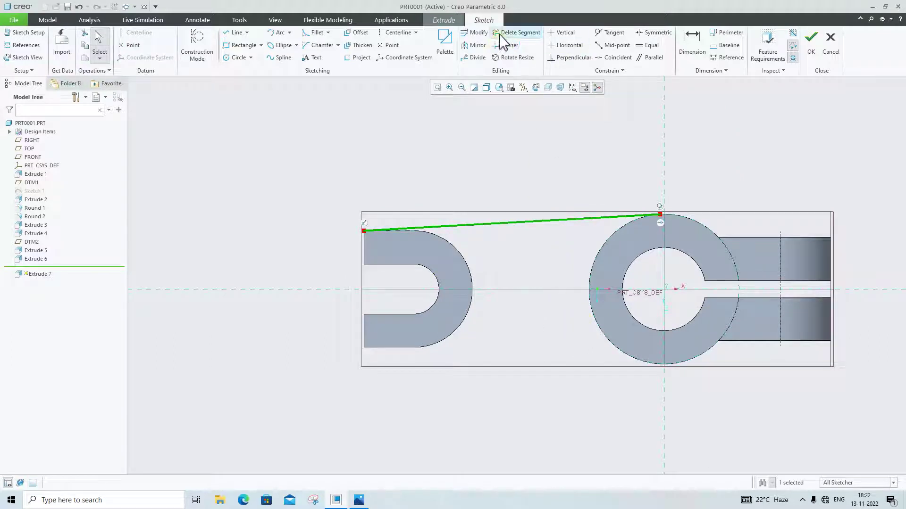
click(474, 45)
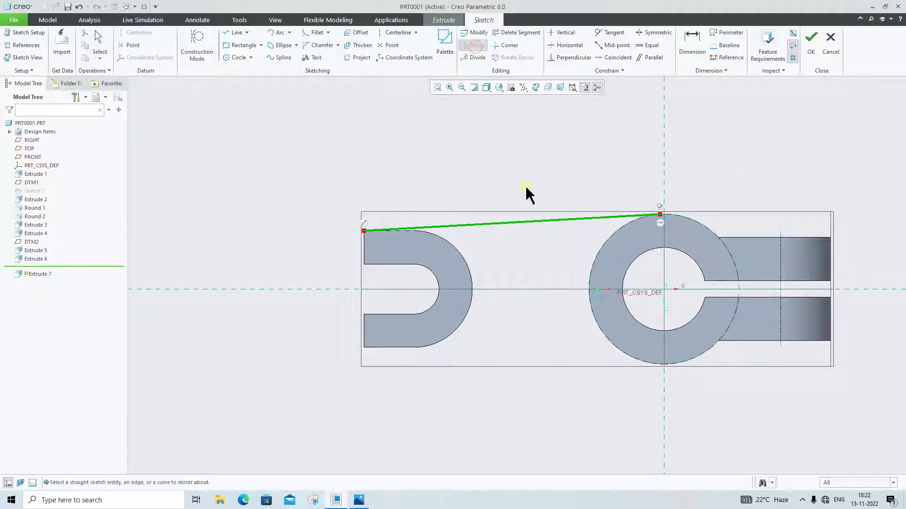
click(527, 288)
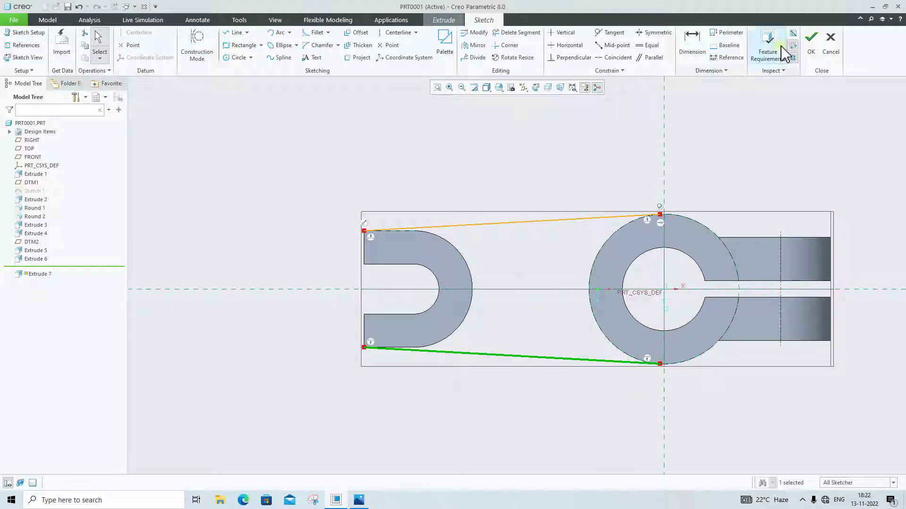
click(807, 52)
click(508, 215)
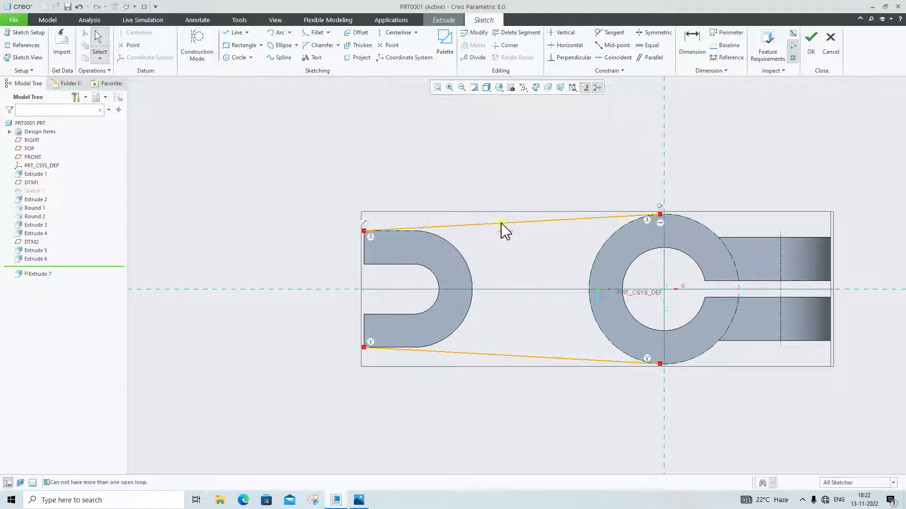
click(236, 58)
click(422, 289)
key(Escape)
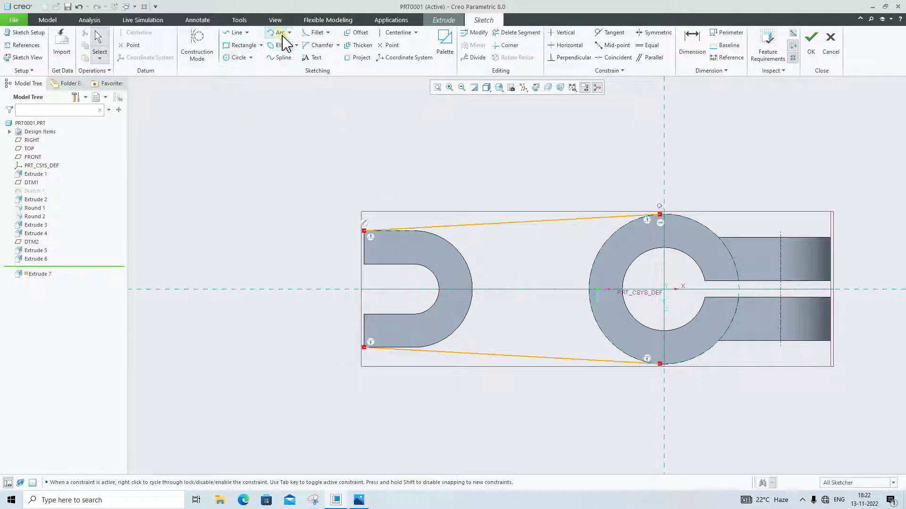
- Draw a center-and-ends arc over the fork's outer rounded edge, ending where both straight arms begin
click(289, 32)
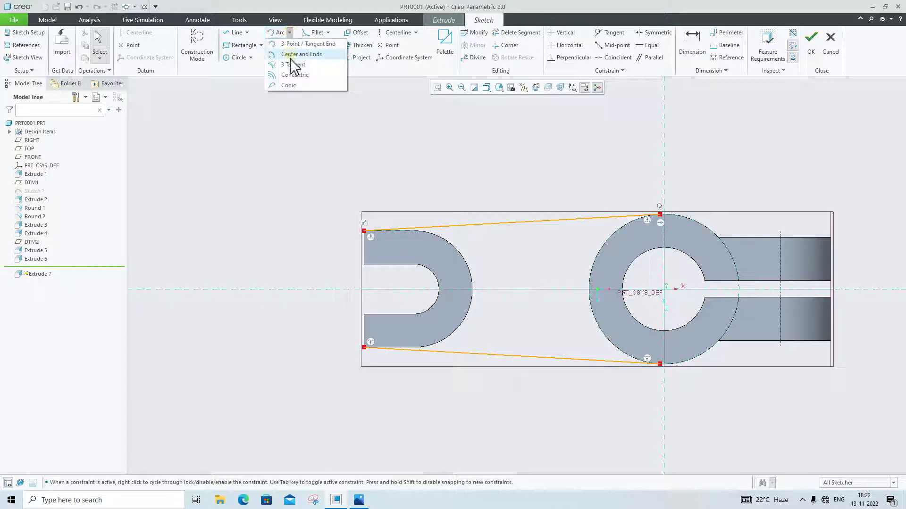
click(290, 56)
click(414, 289)
click(417, 232)
click(469, 266)
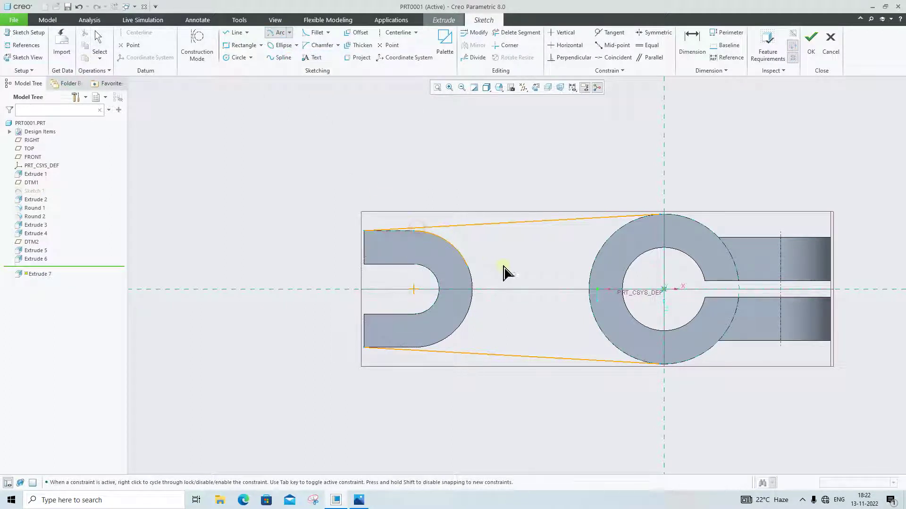
click(418, 346)
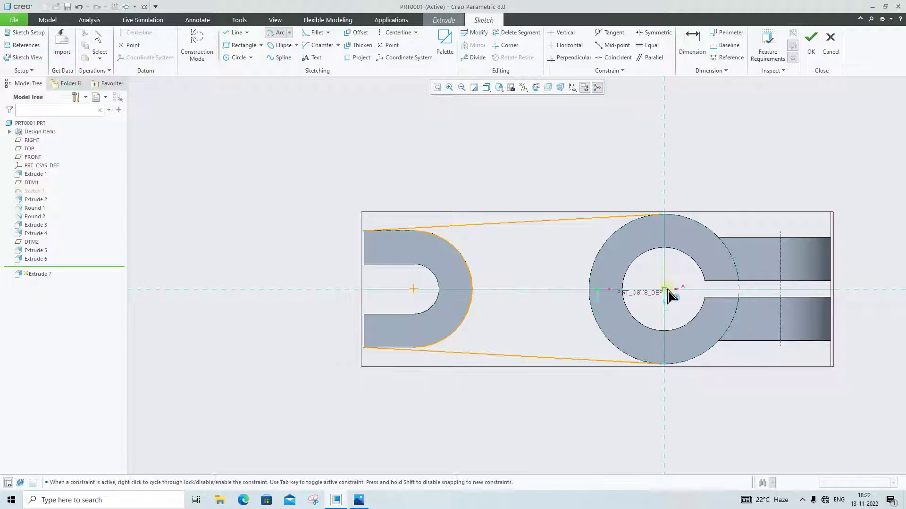
- Draw a second center-and-ends arc along the fork-facing half of the cylinder's outer circle, joining the two tangent lines
click(665, 217)
click(660, 363)
middle_click(441, 252)
scroll(441, 252, up, 2)
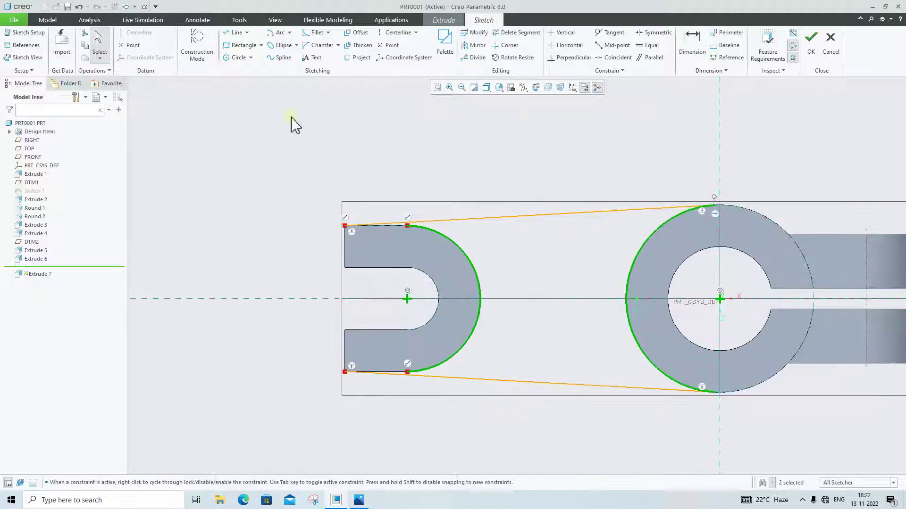
- Close the web outline with straight lines along the outer edges of both fork arms, from the arc ends to the corners
click(234, 33)
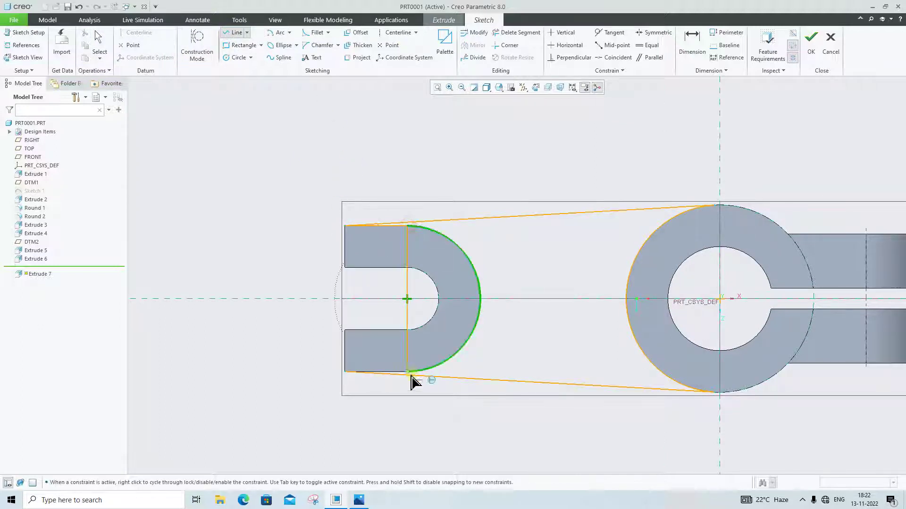
click(348, 377)
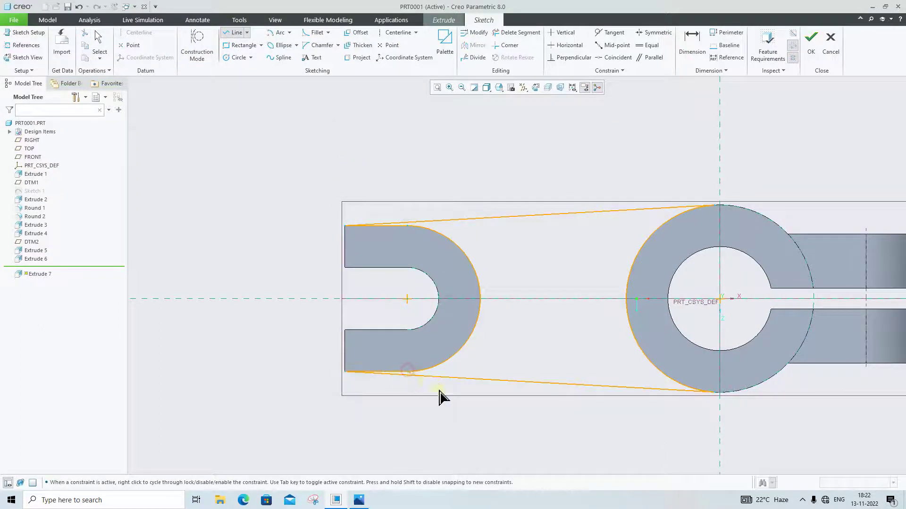
middle_click(569, 419)
scroll(711, 401, down, 2)
scroll(870, 352, up, 2)
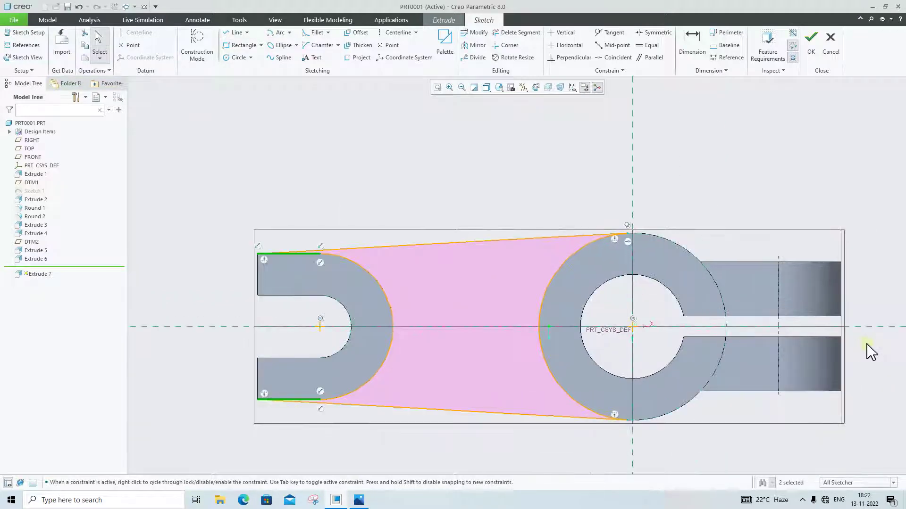
- Finish the web sketch, flip the extrusion direction downward and extrude it to a depth of 10
click(810, 56)
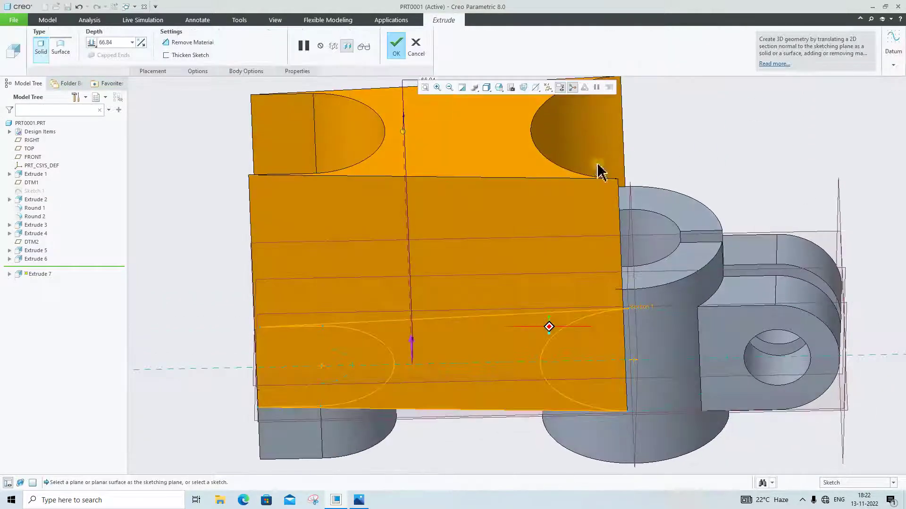
middle_drag(393, 413, 429, 380)
click(361, 502)
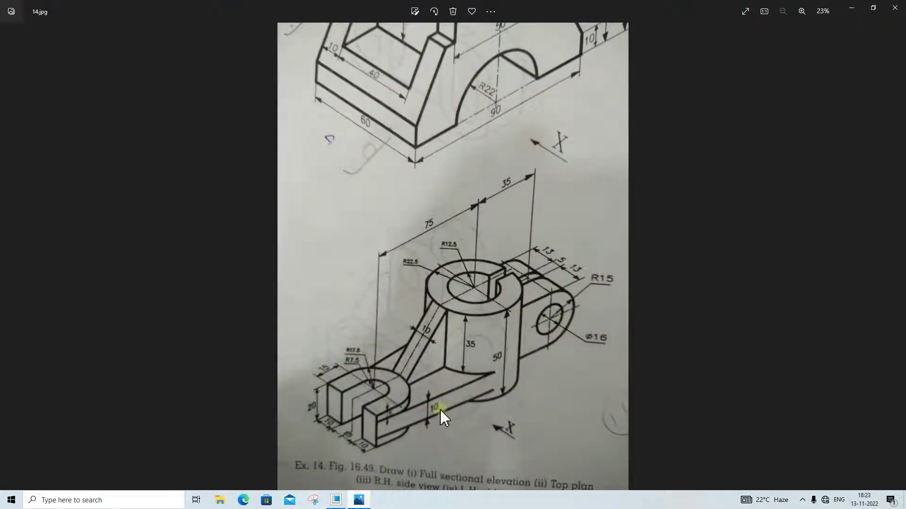
click(360, 501)
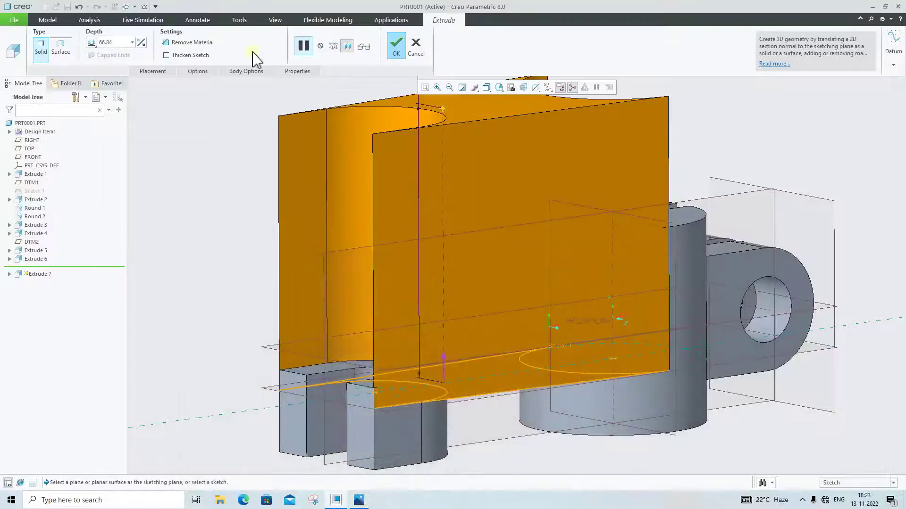
click(141, 43)
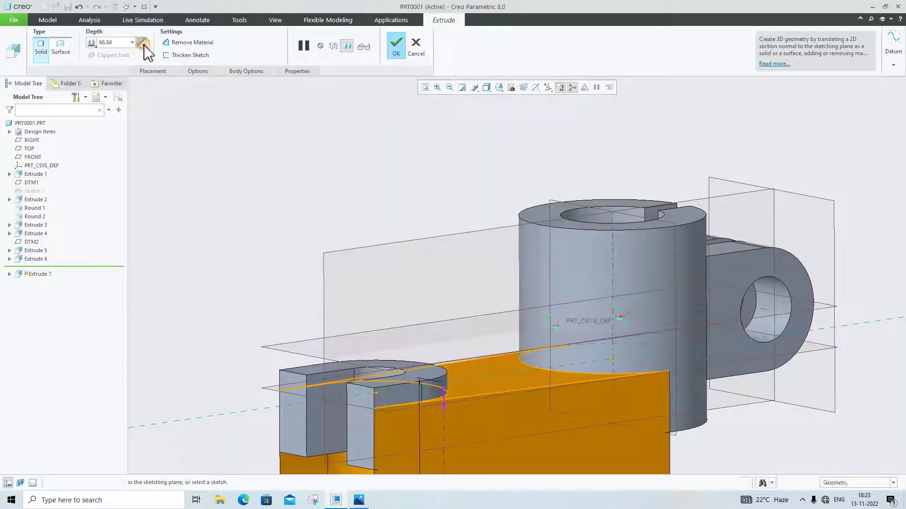
key(BackSpace)
text(1)
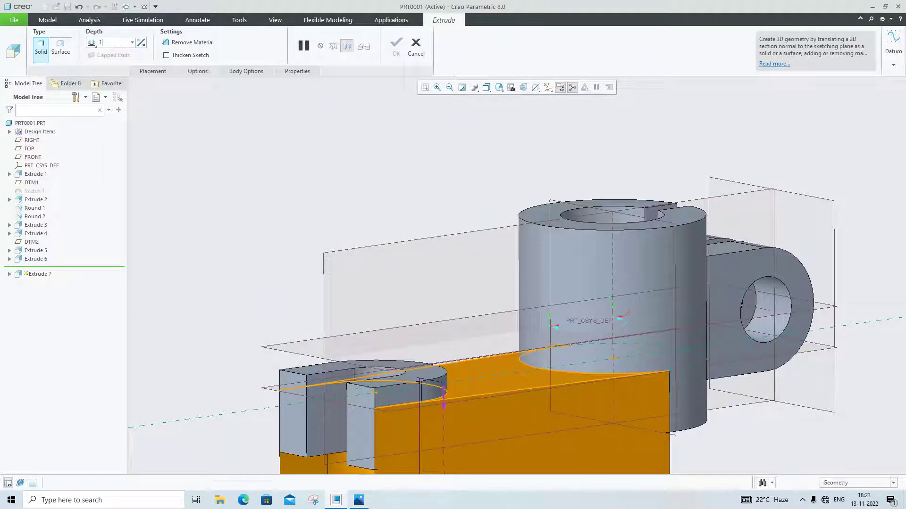
text(0)
key(Return)
click(397, 48)
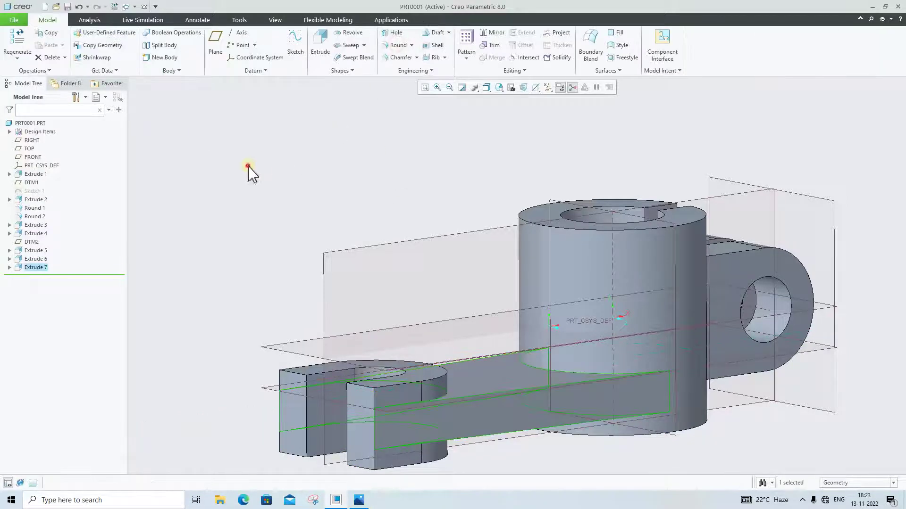
scroll(441, 269, down, 3)
middle_drag(441, 268, 416, 358)
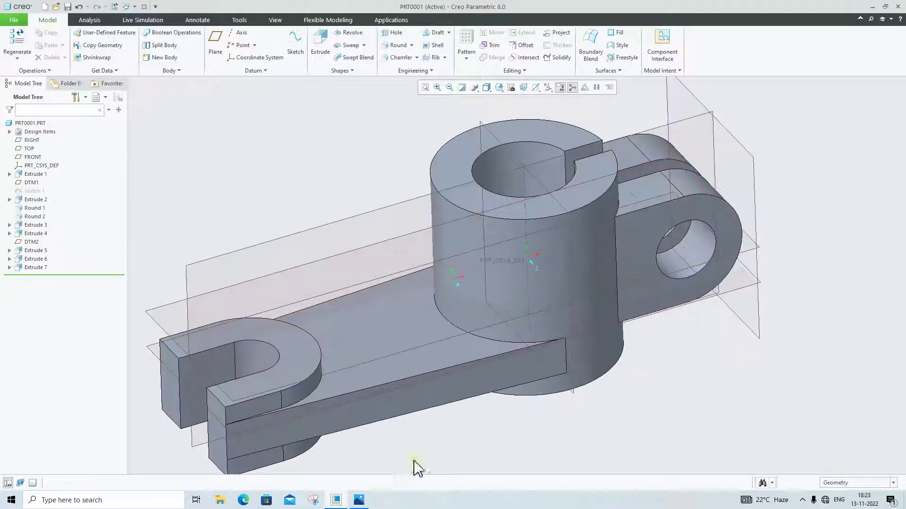
- Check the rib in the 14.jpg drawing, and start a Profile Rib on the FRONT plane with the sketch view facing the screen
click(362, 503)
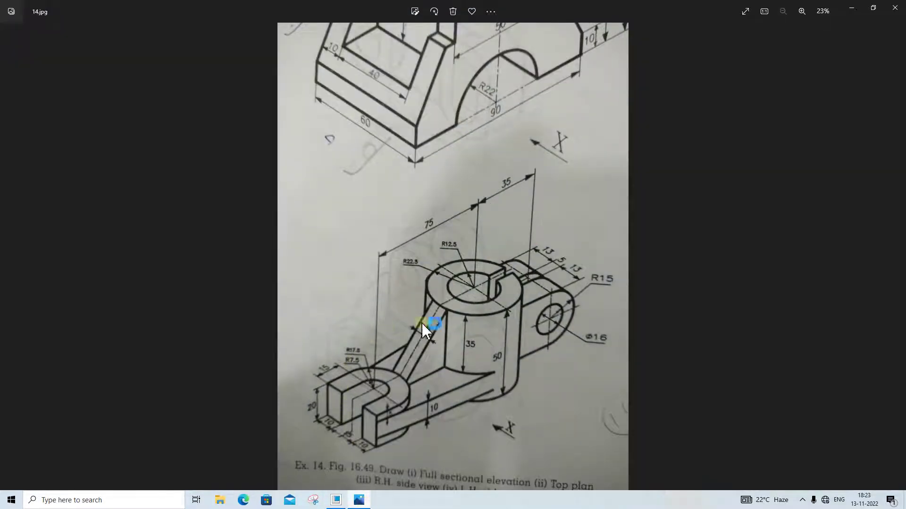
click(367, 503)
click(473, 249)
mouse_move(473, 249)
middle_down()
mouse_move(509, 236)
mouse_move(485, 242)
middle_up()
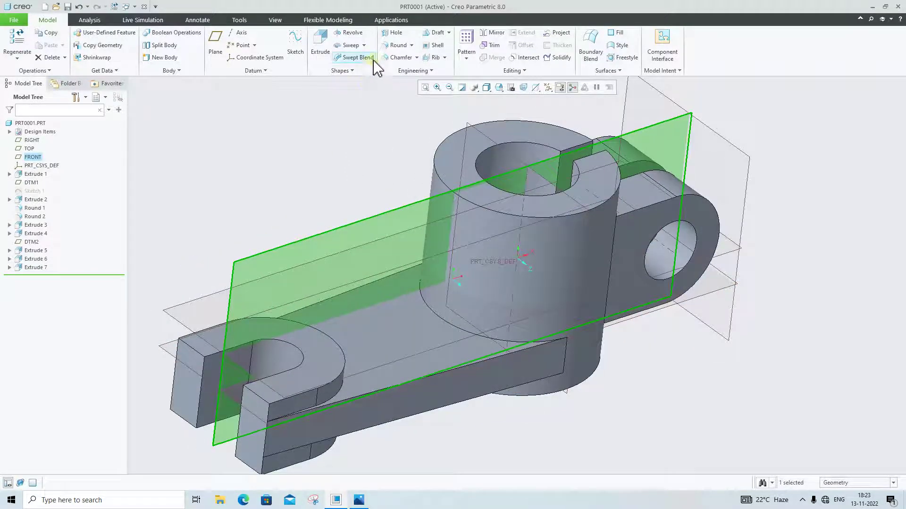
click(445, 57)
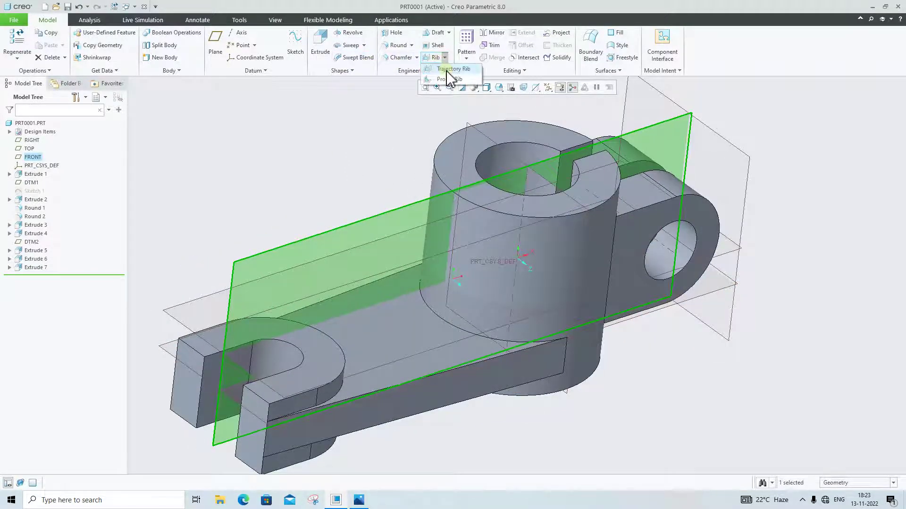
click(459, 82)
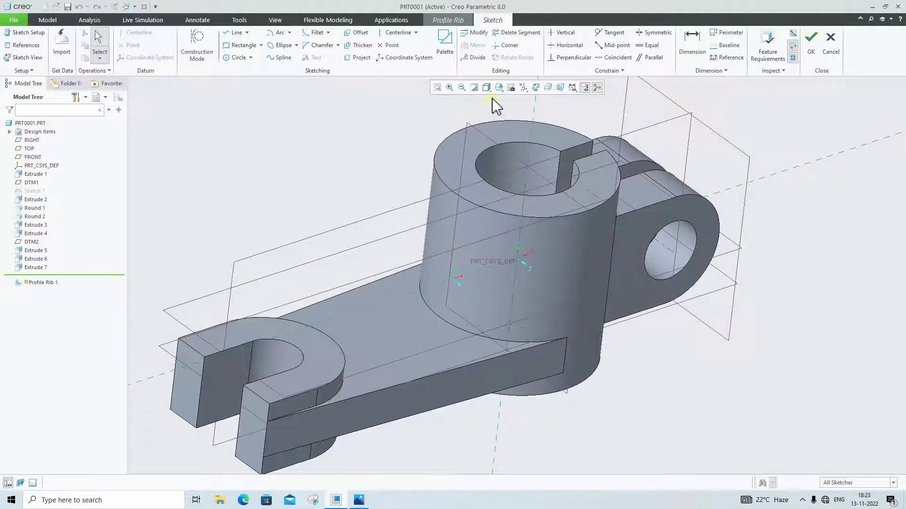
click(536, 89)
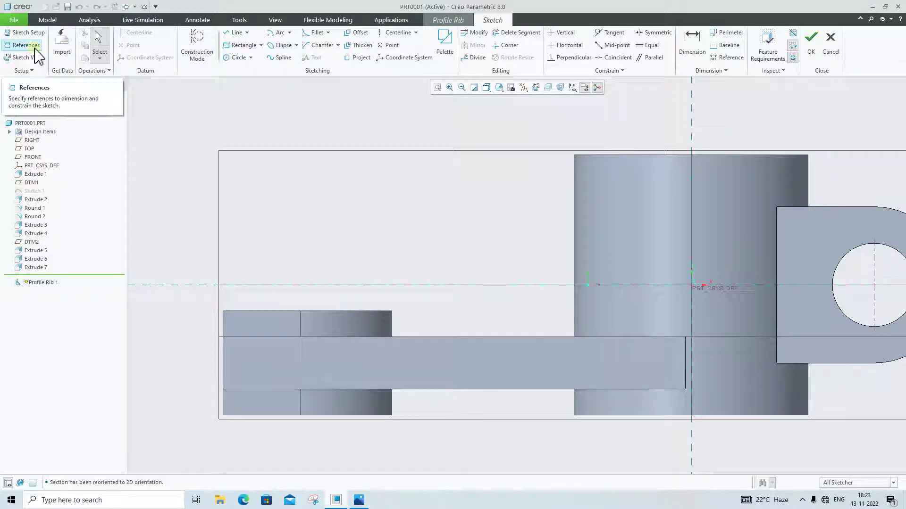
- Sketch the rib profile as one sloping line from the fork's top inner edge to the cylinder's top edge, and finish the sketch
click(235, 33)
click(394, 311)
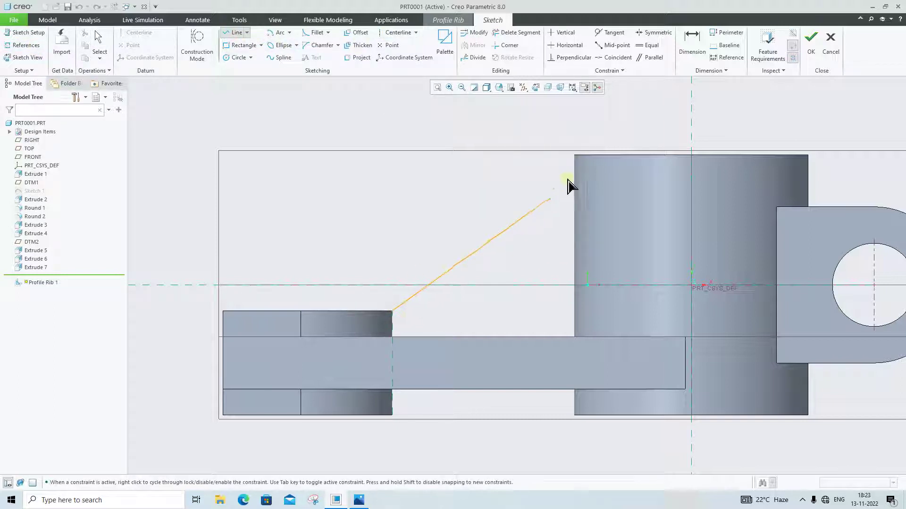
click(574, 155)
middle_click(659, 264)
click(811, 47)
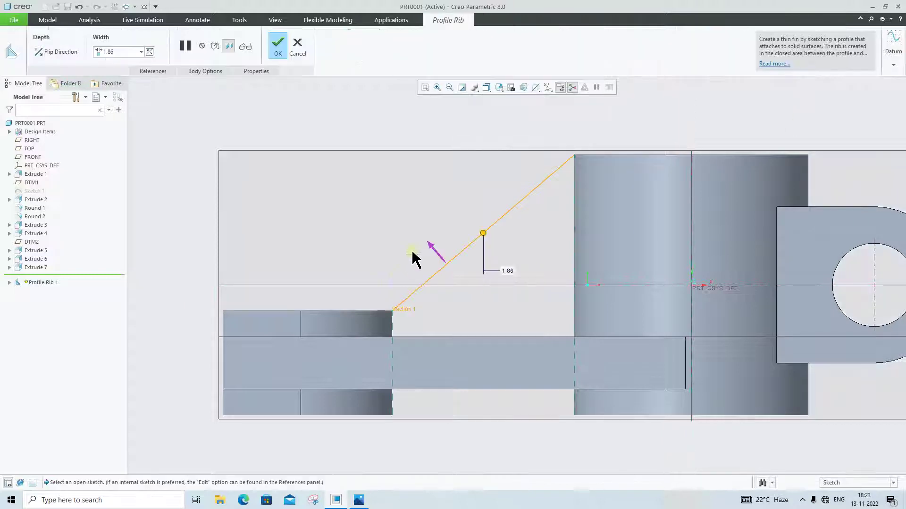
- Flip the rib's fill direction toward the web and cylinder, set its width to 10, and complete the rib
click(436, 252)
mouse_move(449, 258)
middle_down()
mouse_move(526, 280)
mouse_move(542, 301)
middle_up()
drag(535, 281, 553, 291)
middle_drag(578, 350, 527, 317)
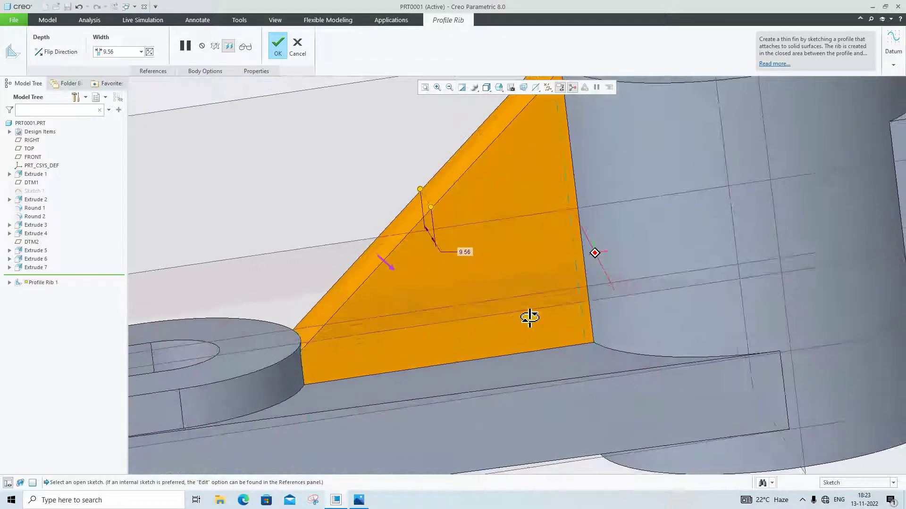
scroll(519, 321, down, 5)
double_click(499, 297)
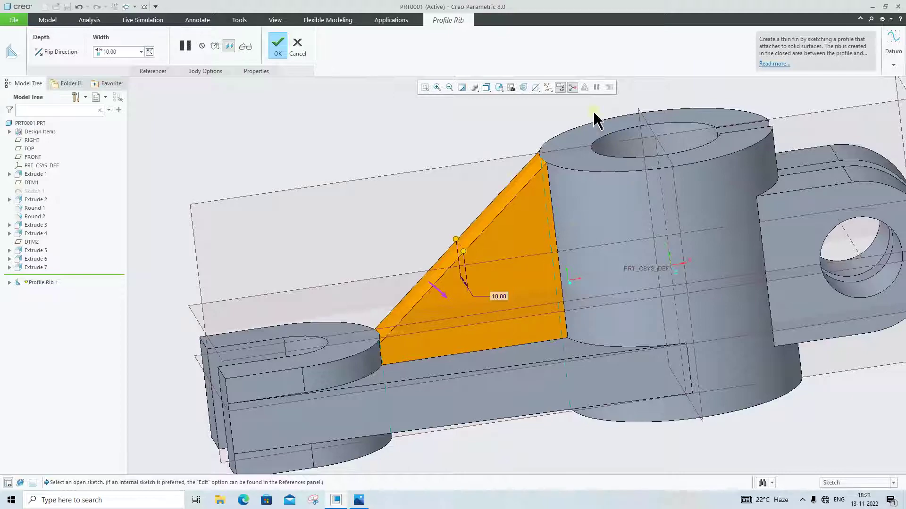
click(278, 47)
- Inspect the finished rib from several angles and compare it with the 14.jpg drawing
scroll(448, 349, up, 5)
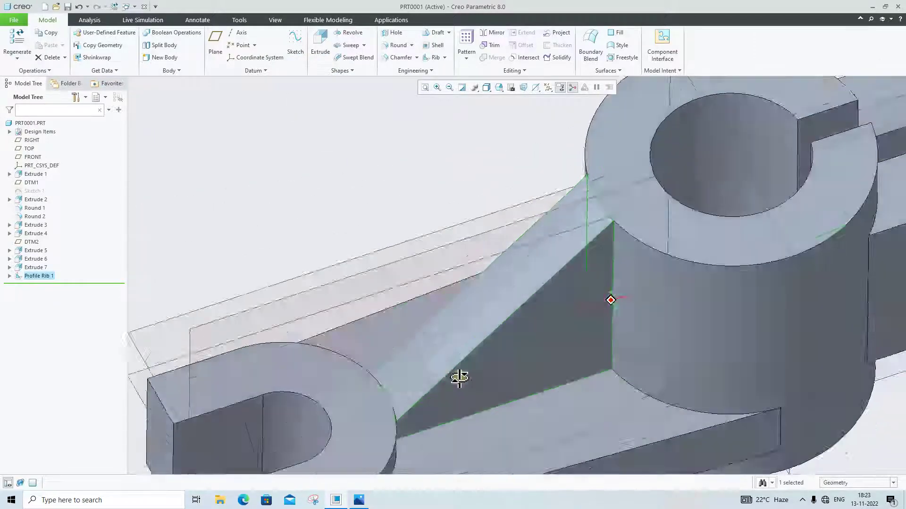
key(ctrl+d)
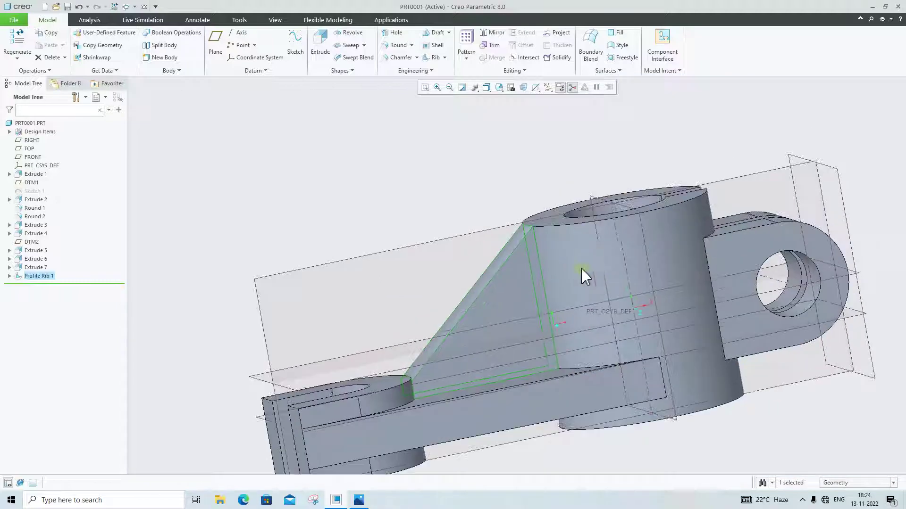
middle_drag(581, 268, 779, 399)
click(779, 398)
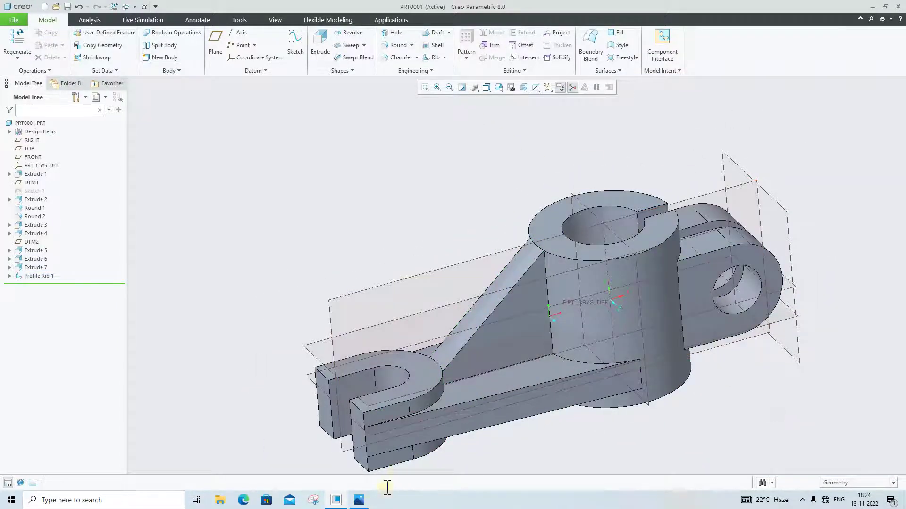
click(360, 501)
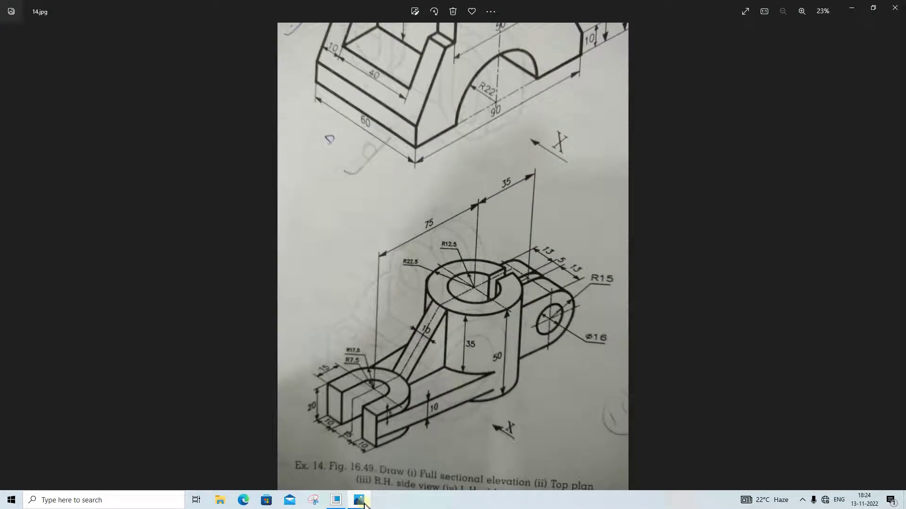
click(364, 504)
mouse_move(716, 395)
middle_down()
mouse_move(708, 363)
mouse_move(702, 377)
mouse_move(720, 394)
middle_up()
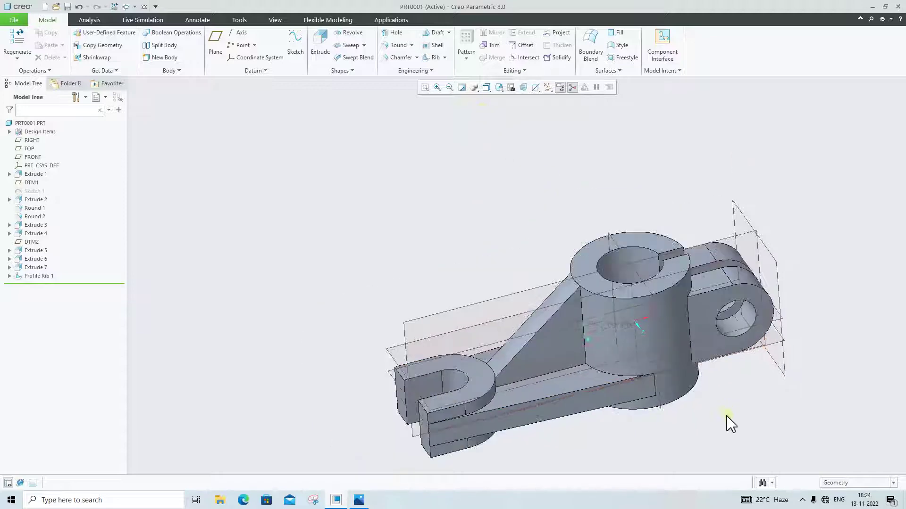
- Turn off the display of all datum axes, points, coordinate systems and planes
click(548, 87)
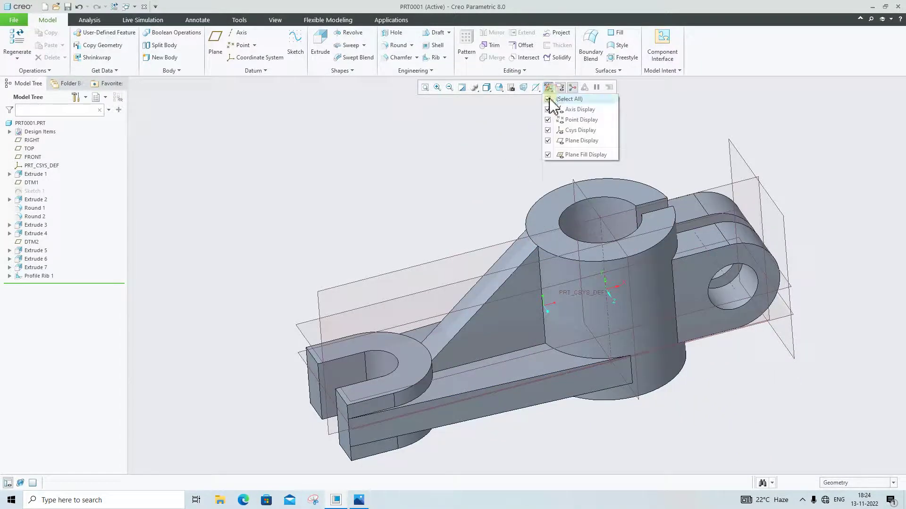
click(550, 100)
scroll(849, 387, up, 2)
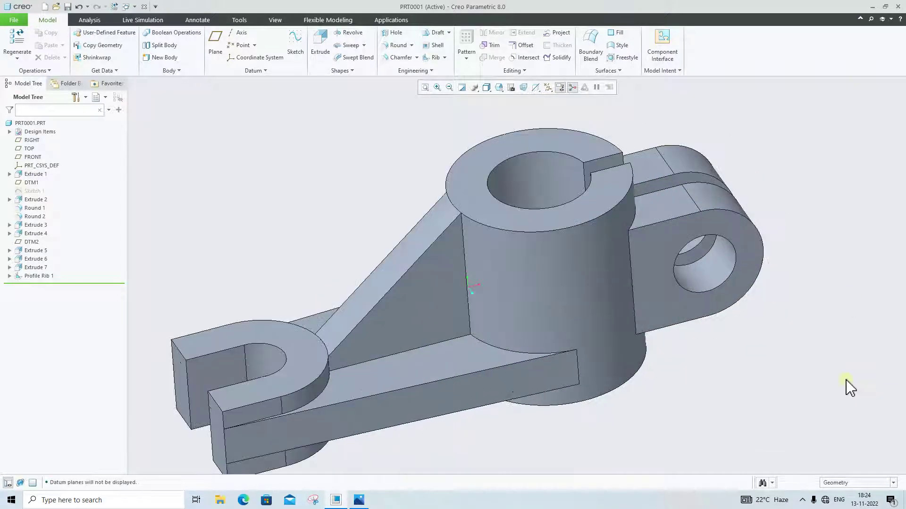
mouse_move(798, 413)
middle_down()
mouse_move(815, 282)
mouse_move(805, 418)
middle_up()
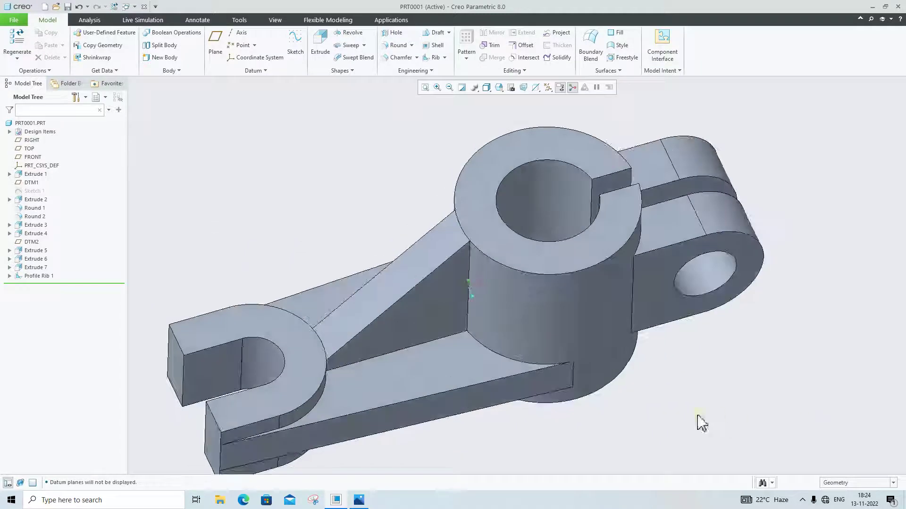
middle_drag(659, 446, 659, 420)
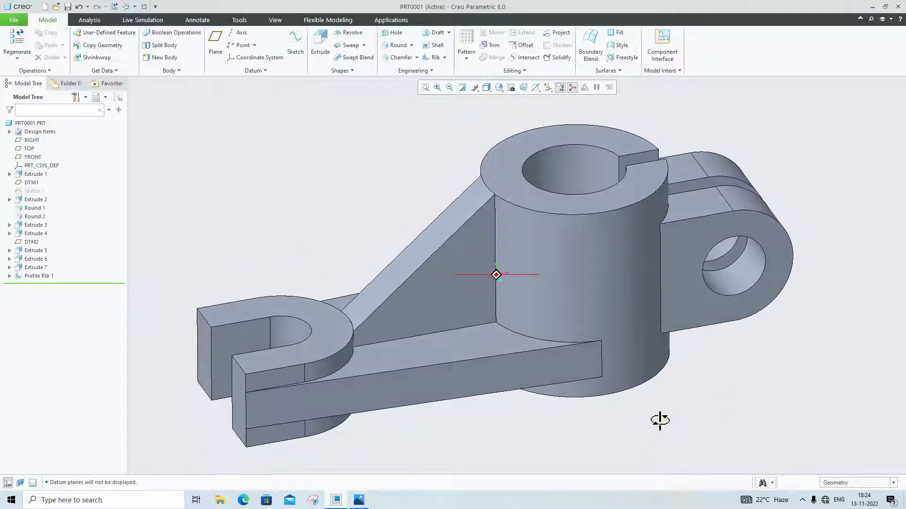
- Compare the lugs with the 14.jpg drawing and review the hole diameter in the lug hole's section sketch, leaving the sketch unaltered
click(359, 499)
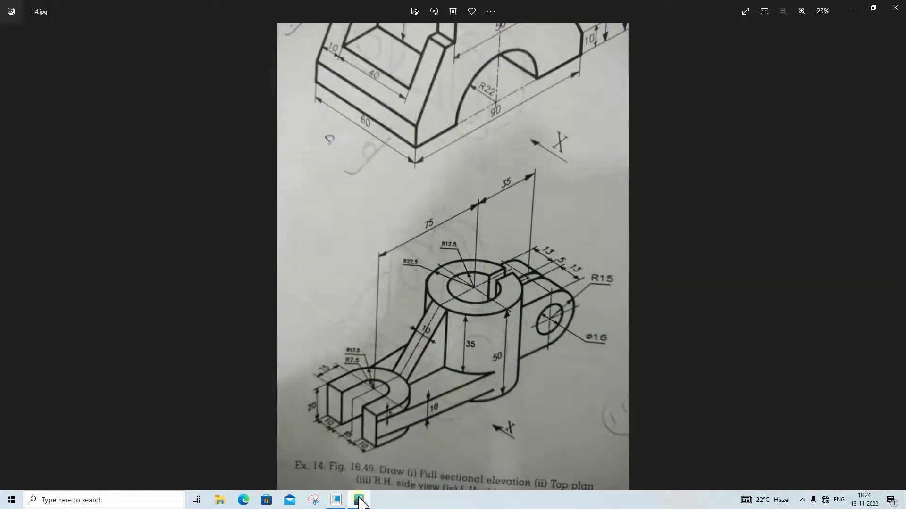
click(359, 499)
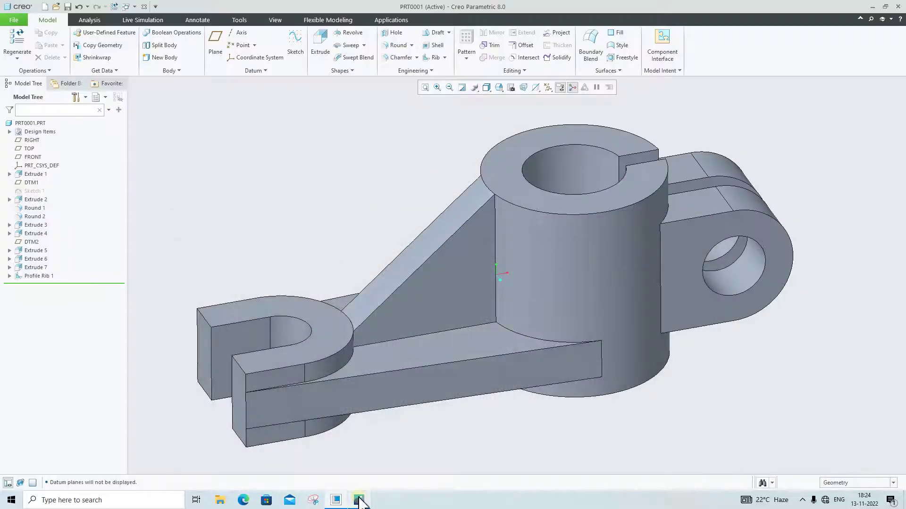
click(358, 499)
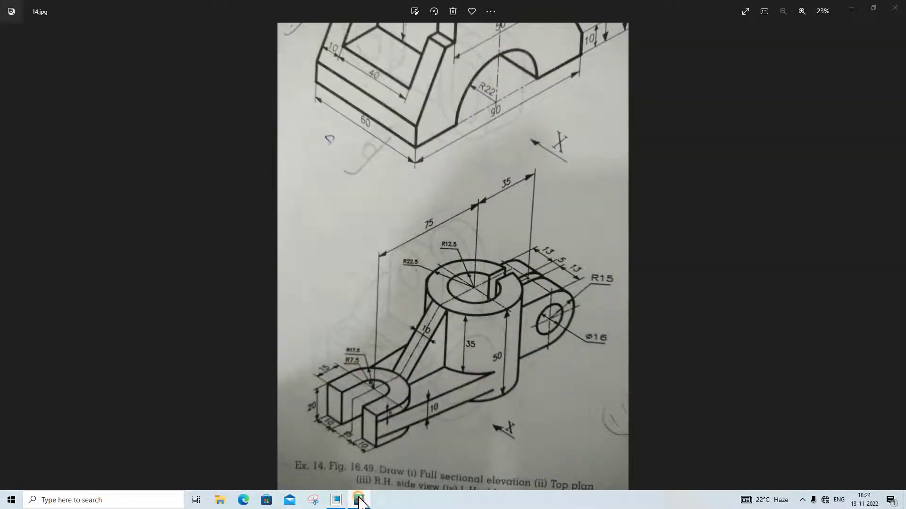
click(359, 499)
click(740, 279)
click(10, 225)
click(41, 193)
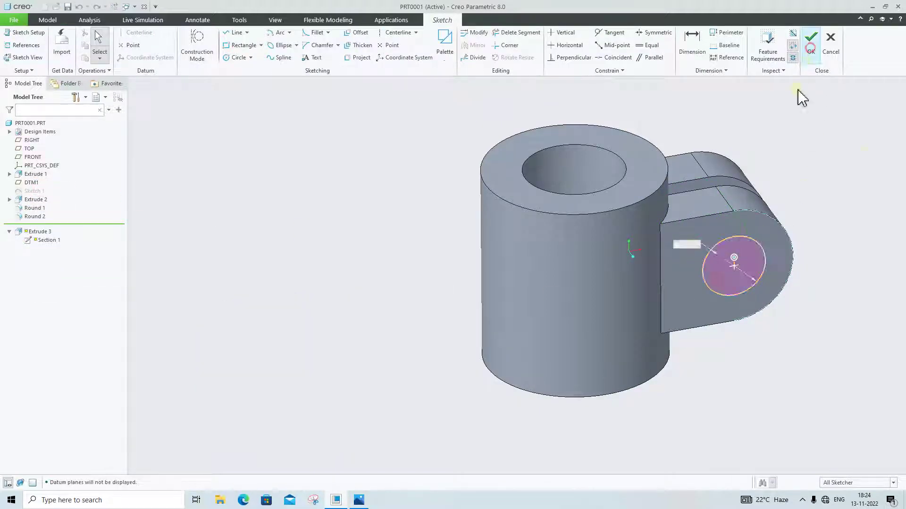
click(811, 39)
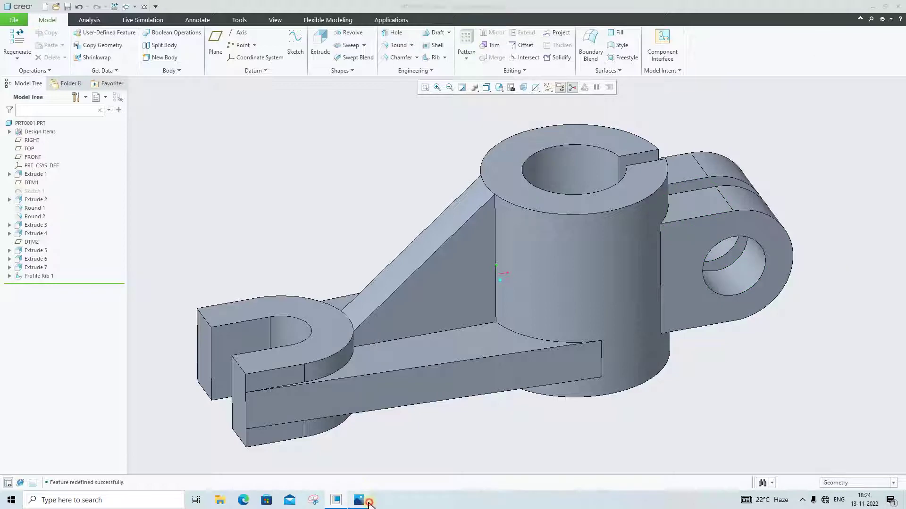
- Compare the overall shape of the completed bracket with the 14.jpg drawing
click(359, 501)
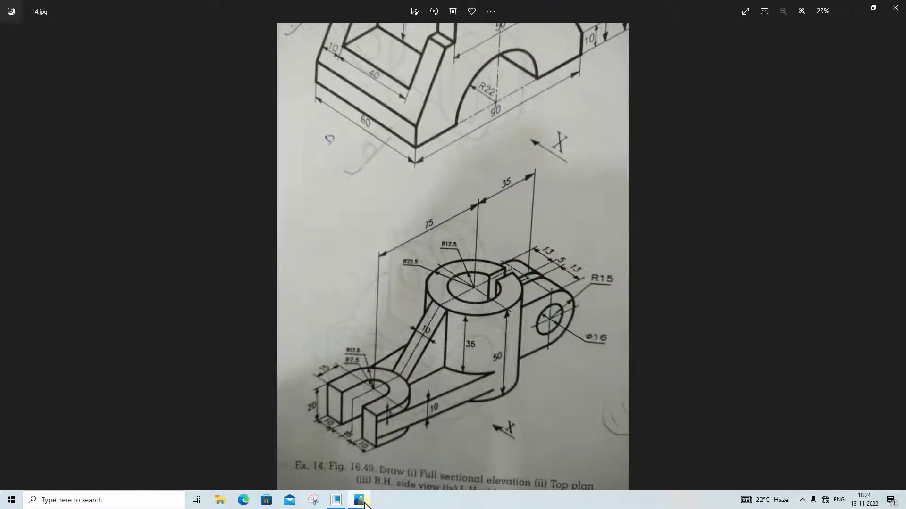
click(364, 503)
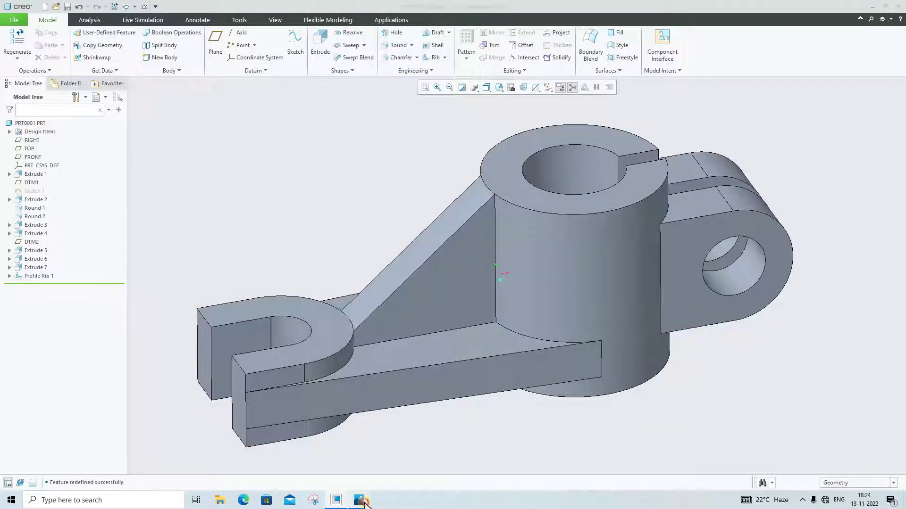
click(364, 503)
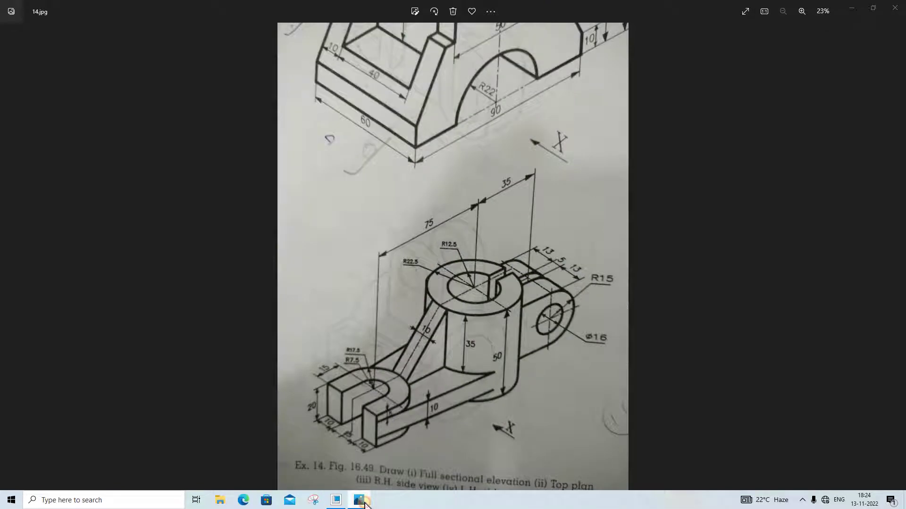
click(366, 504)
mouse_move(675, 398)
middle_down()
mouse_move(678, 374)
mouse_move(677, 394)
middle_up()
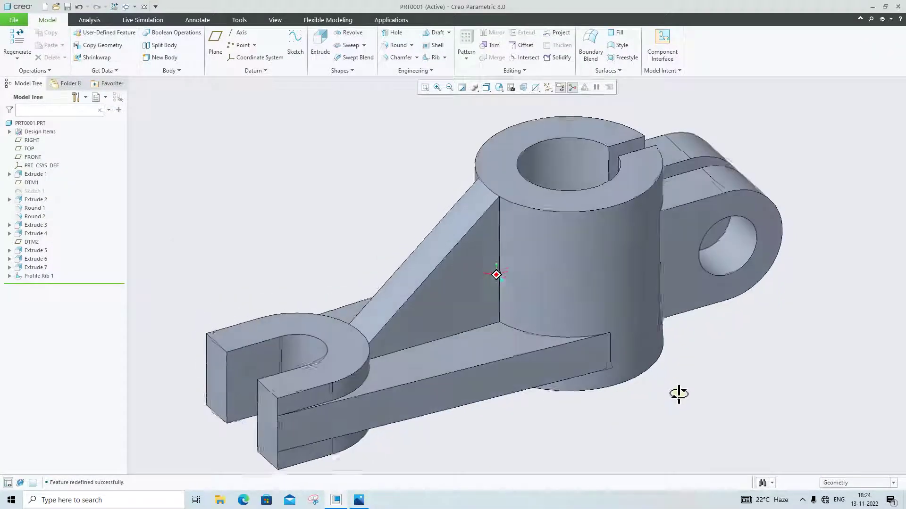
scroll(581, 431, up, 3)
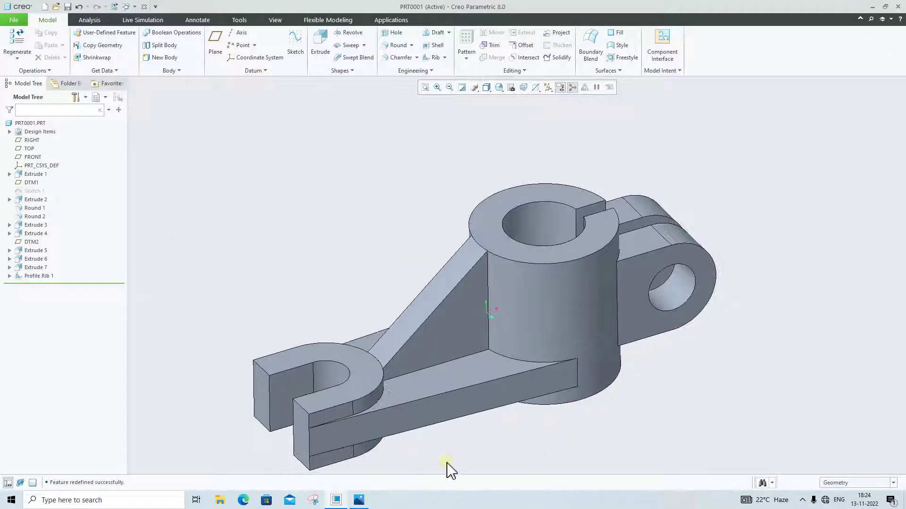